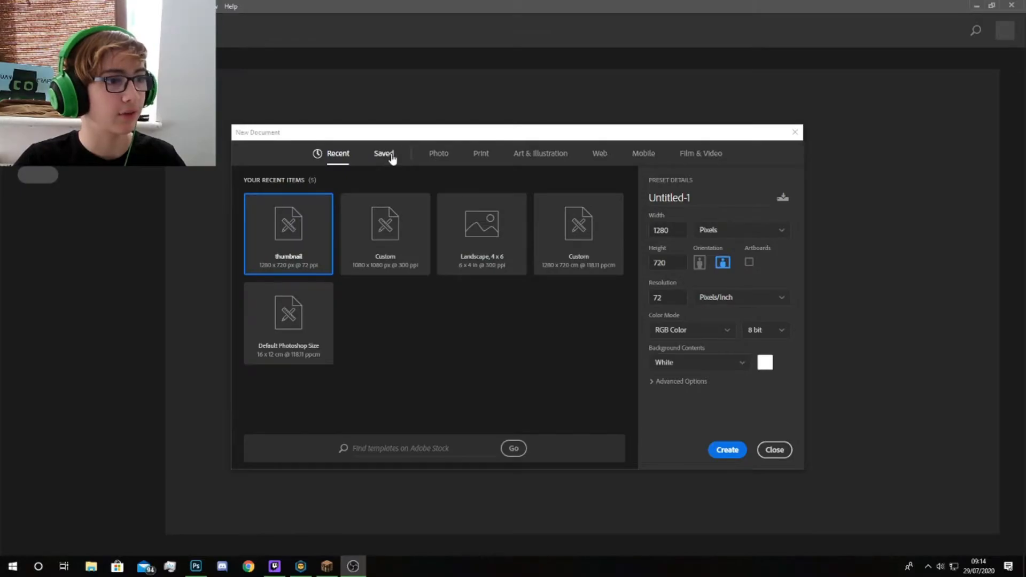
- Create a new document from the saved thumbnail preset at 1280 x 720 px and 72 ppi with a white background
{"action": "left_click", "coordinate": [390, 157]}
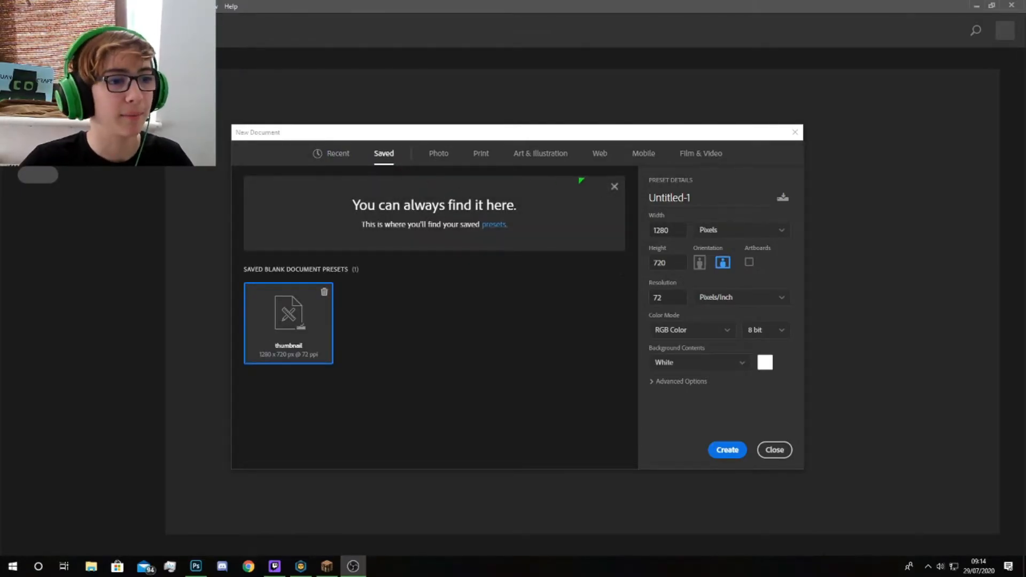
{"action": "left_click", "coordinate": [614, 189]}
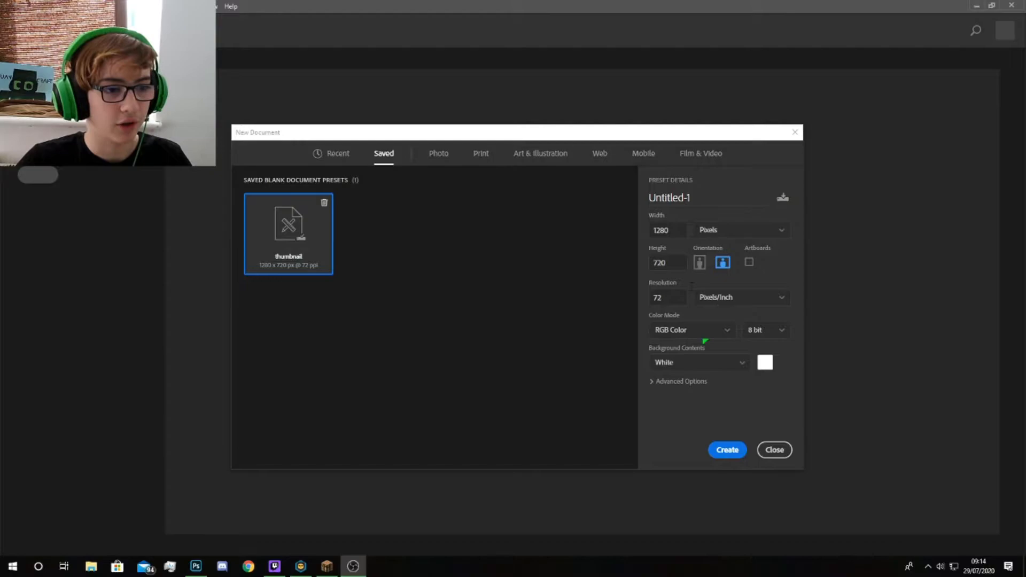
{"action": "left_click", "coordinate": [726, 449]}
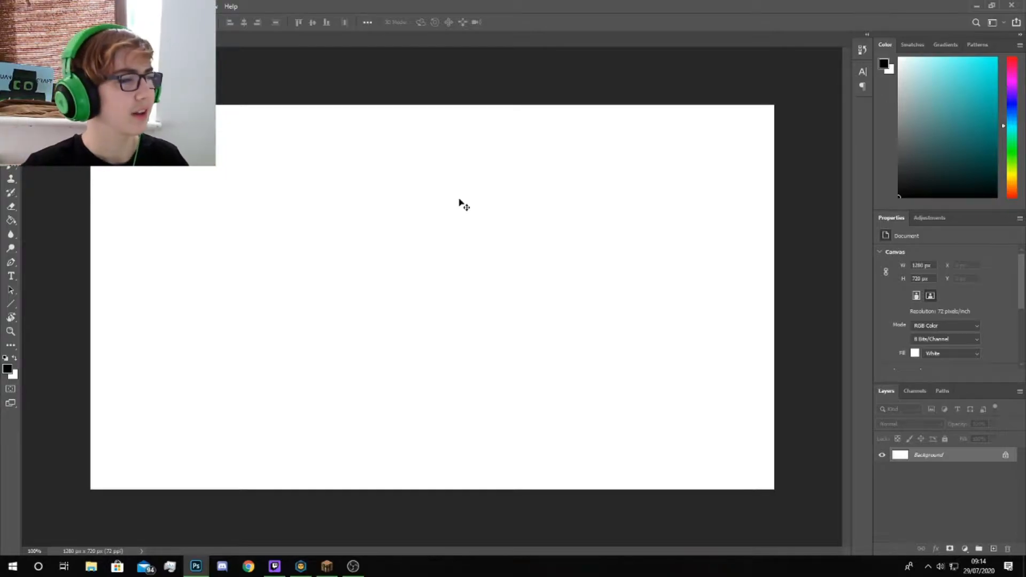
{"action": "left_click", "coordinate": [316, 257]}
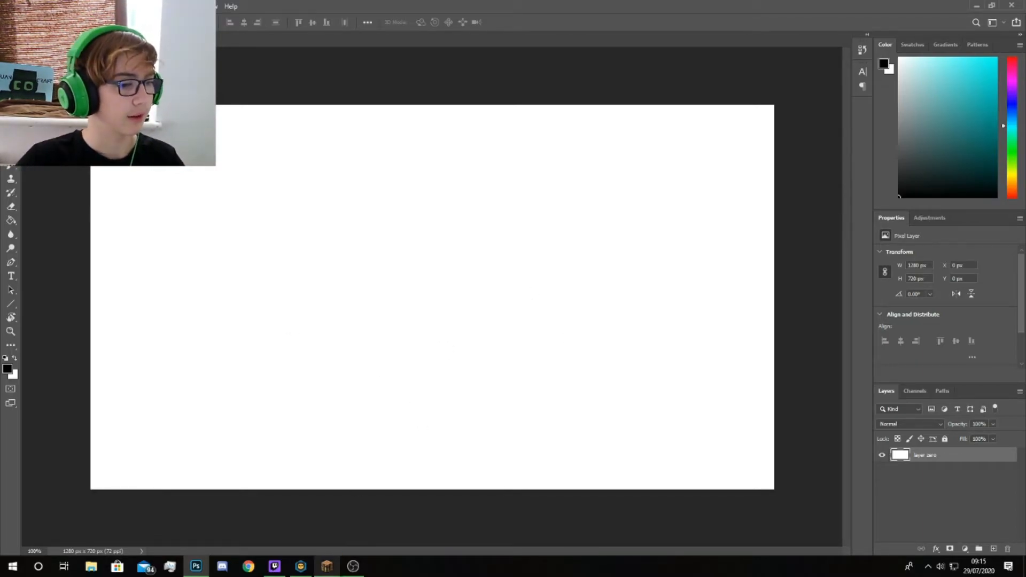
- Switch to Minecraft and join the hypixel server from the server list
{"action": "left_click", "coordinate": [327, 566]}
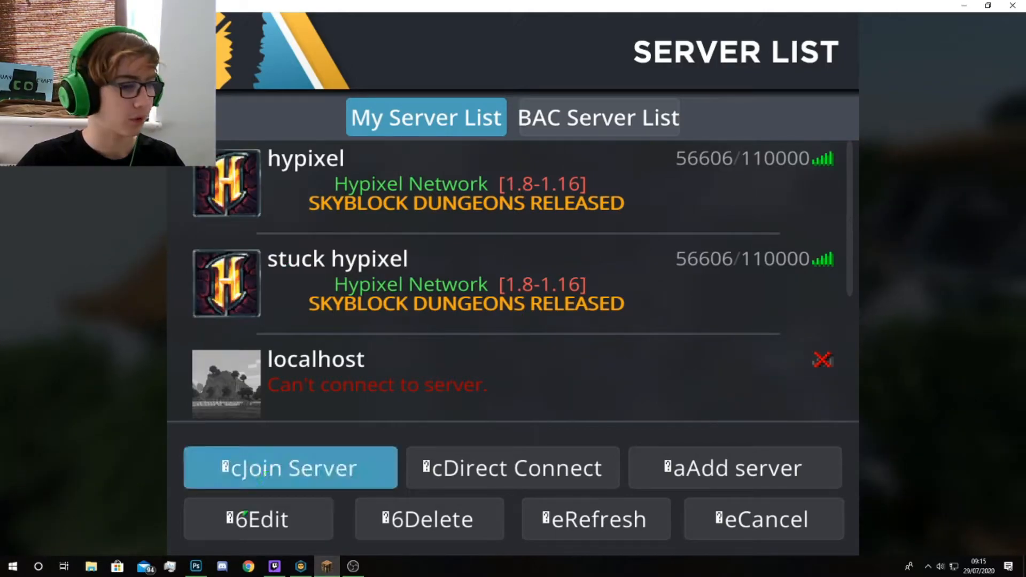
{"action": "left_click", "coordinate": [196, 567]}
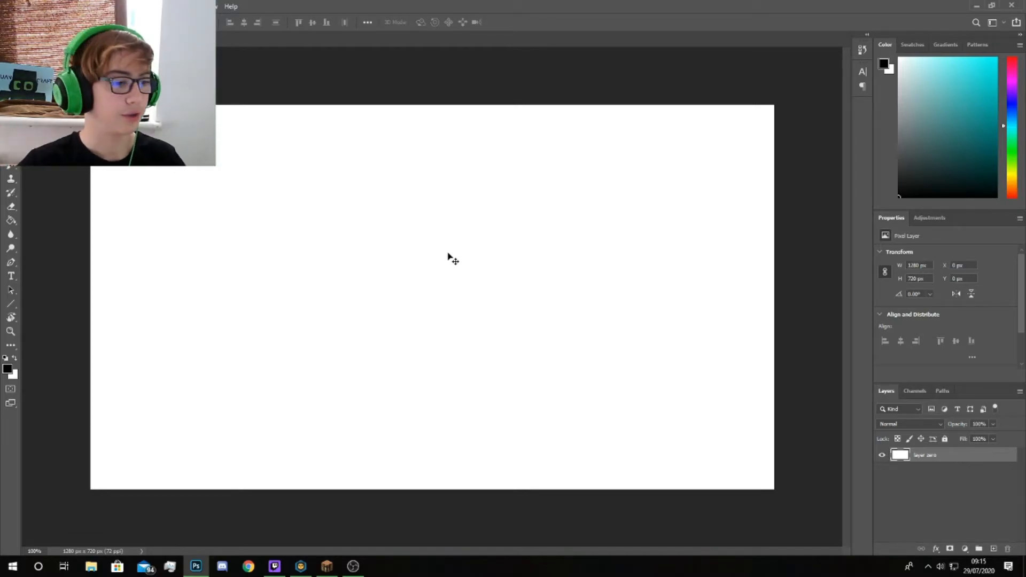
{"action": "left_click", "coordinate": [326, 566]}
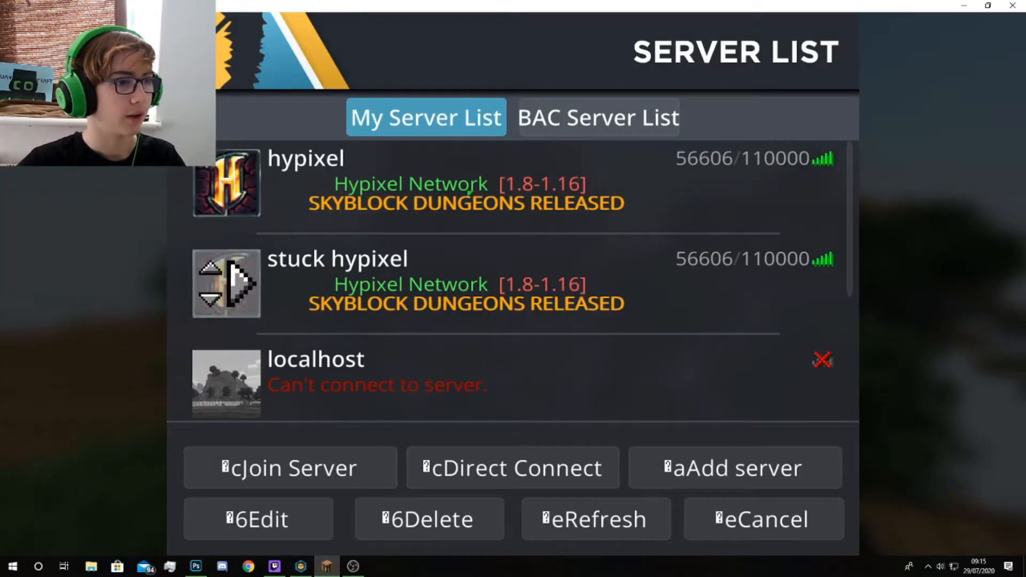
{"action": "left_click", "coordinate": [468, 194]}
{"action": "double_click", "coordinate": [468, 193]}
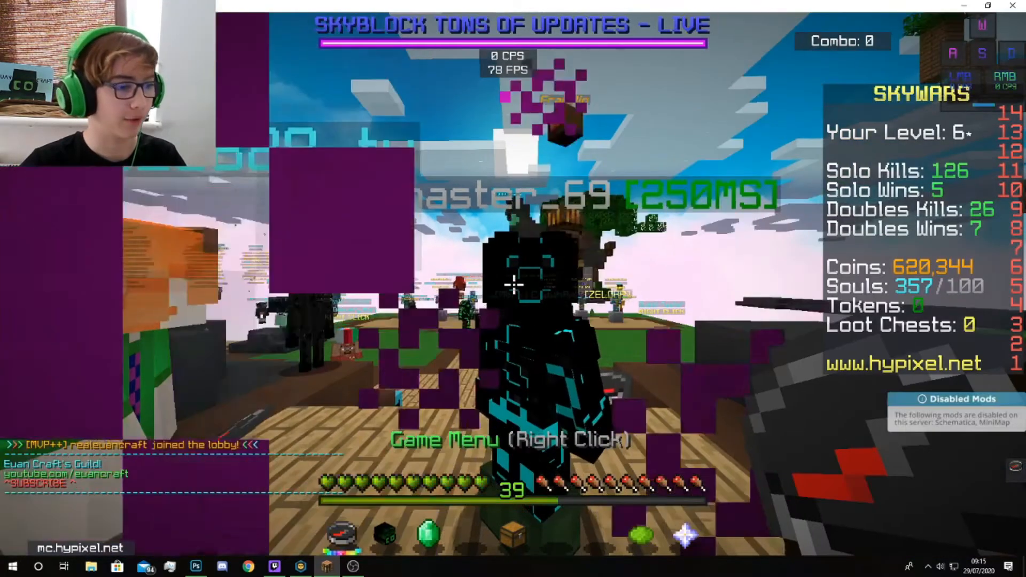
- Bring up the recent games list with a chat command and load the SkyWars Solo Insane replay on map Shaohao
{"action": "key", "text": "w"}
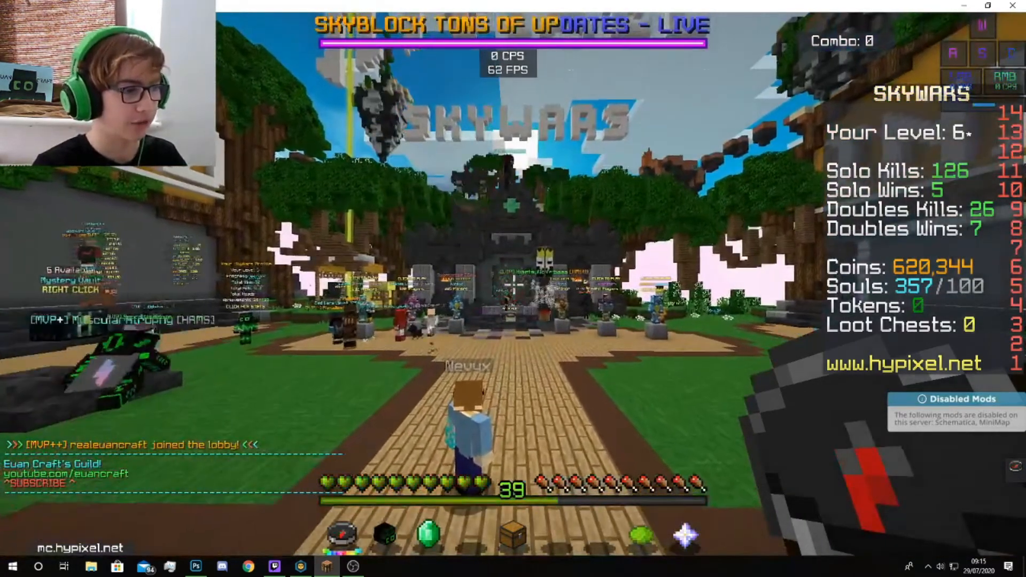
{"action": "key", "text": "Tab"}
{"action": "type", "text": "/g"}
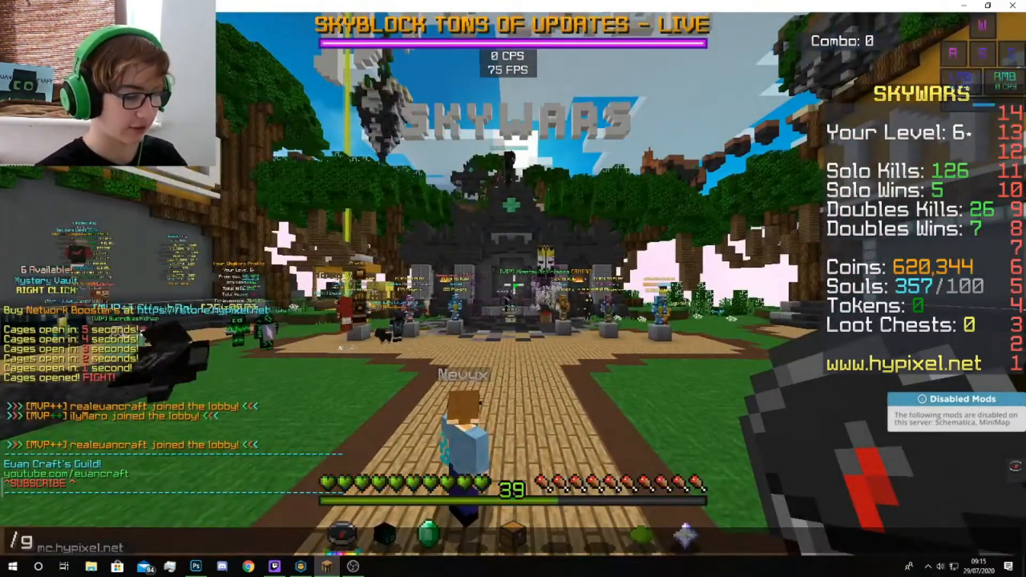
{"action": "type", "text": "ames"}
{"action": "key", "text": "Return"}
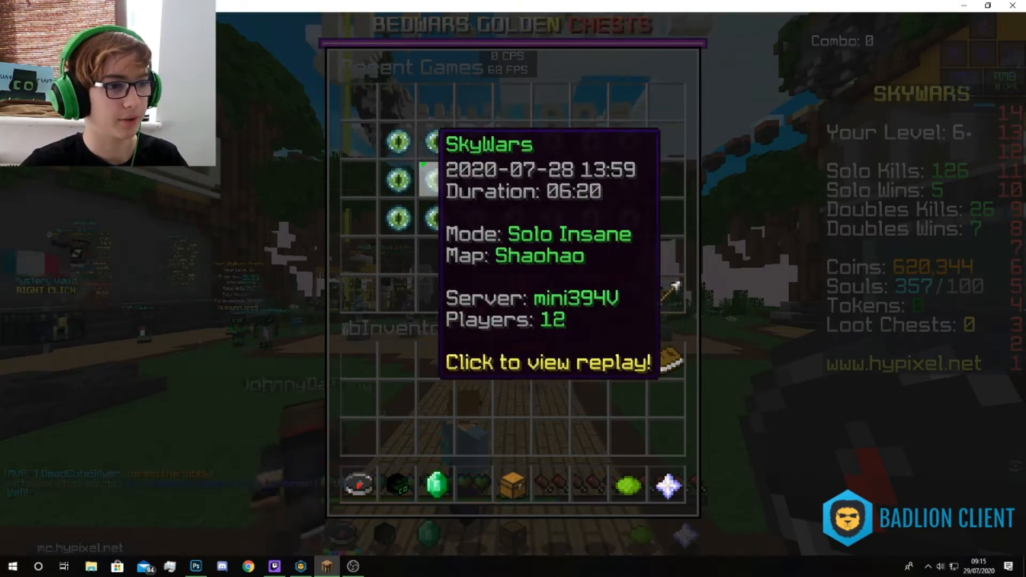
{"action": "left_click", "coordinate": [406, 166]}
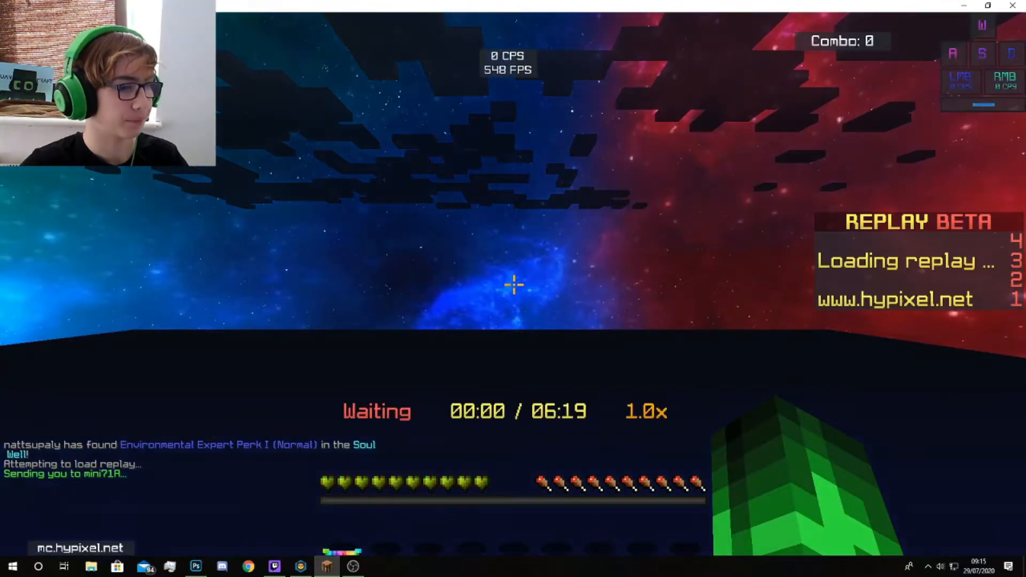
- Advance the paused replay to 00:35 in 5-second jumps while viewing the islands from above
{"action": "key", "text": "w"}
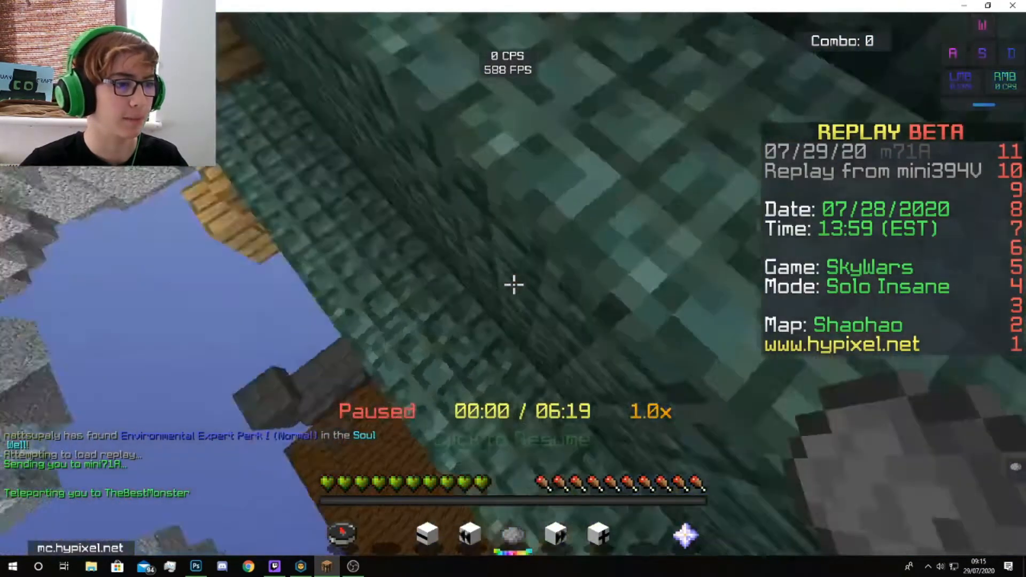
{"action": "scroll", "coordinate": [514, 285], "scroll_direction": "down", "scroll_amount": 2}
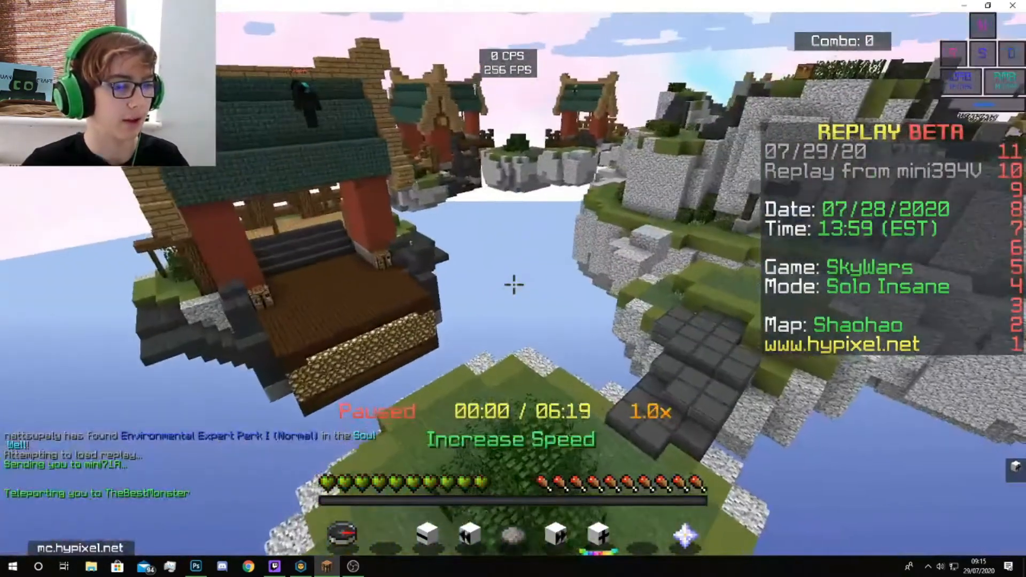
{"action": "scroll", "coordinate": [514, 284], "scroll_direction": "up", "scroll_amount": 1}
{"action": "key", "text": "s"}
{"action": "right_click", "coordinate": [514, 285]}
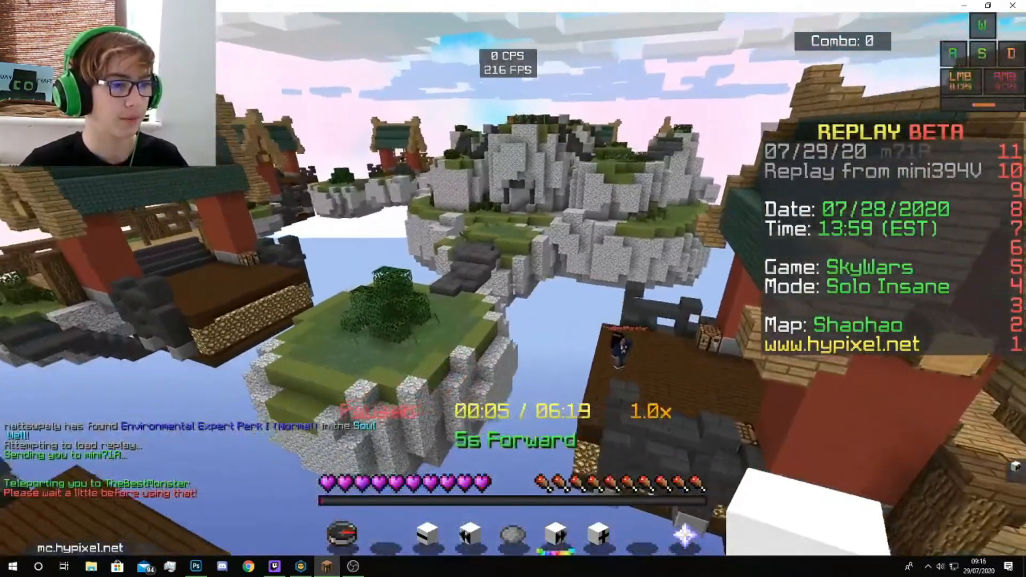
{"action": "right_click", "coordinate": [514, 284]}
{"action": "right_click", "coordinate": [514, 285]}
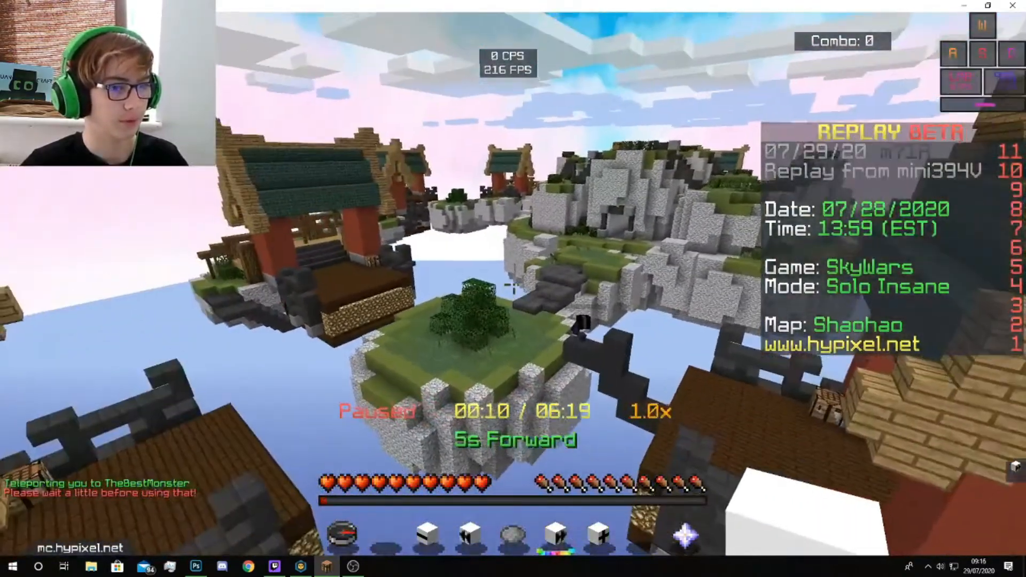
{"action": "right_click", "coordinate": [513, 284]}
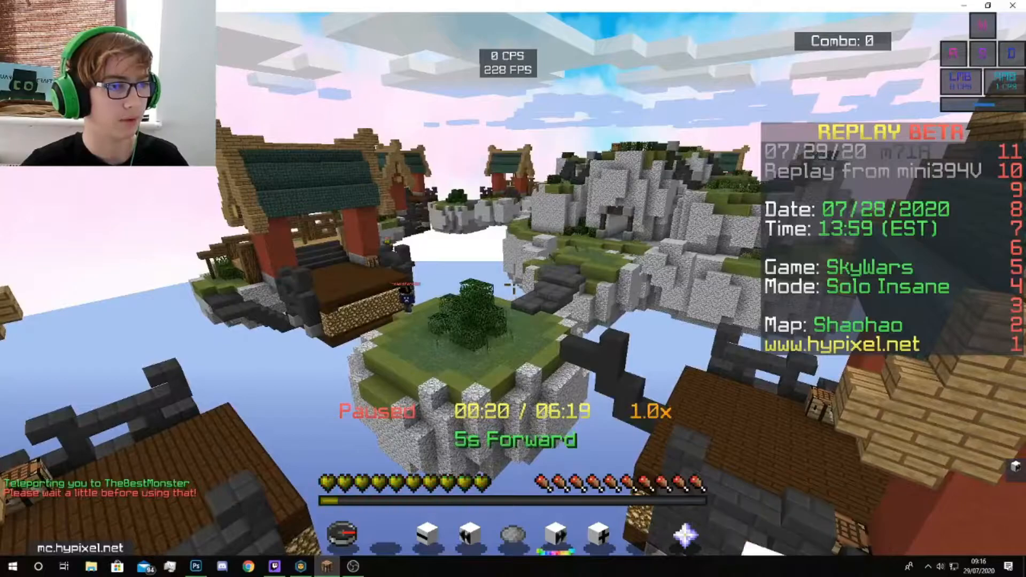
{"action": "scroll", "coordinate": [514, 284], "scroll_direction": "up", "scroll_amount": 1}
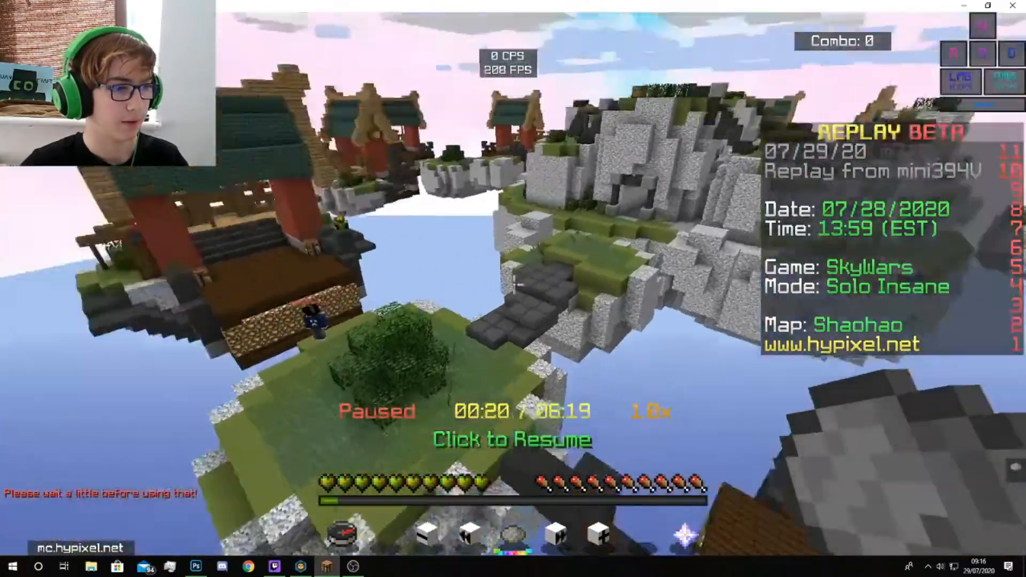
{"action": "scroll", "coordinate": [514, 284], "scroll_direction": "down", "scroll_amount": 1}
{"action": "right_click", "coordinate": [514, 285]}
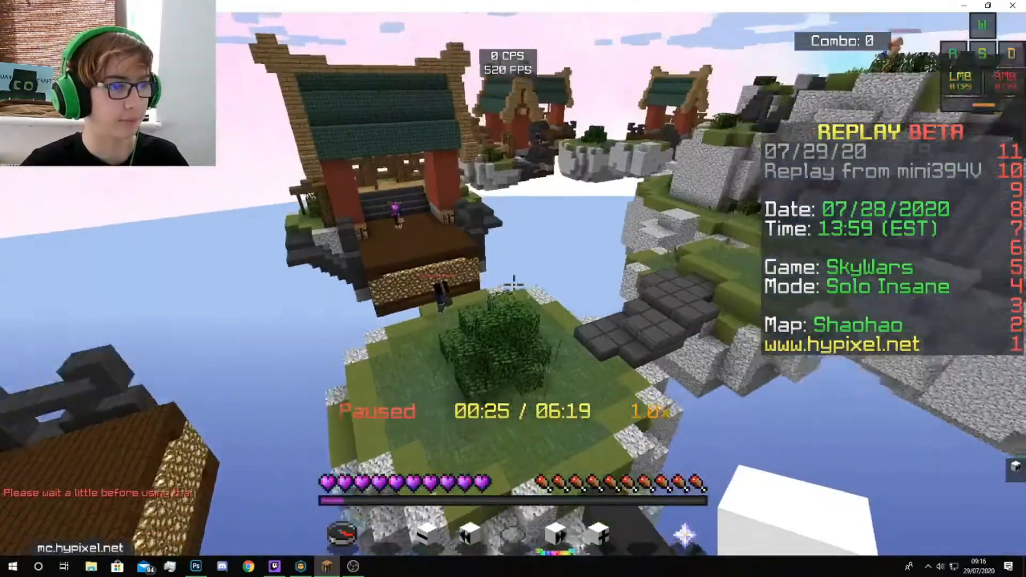
{"action": "right_click", "coordinate": [513, 284]}
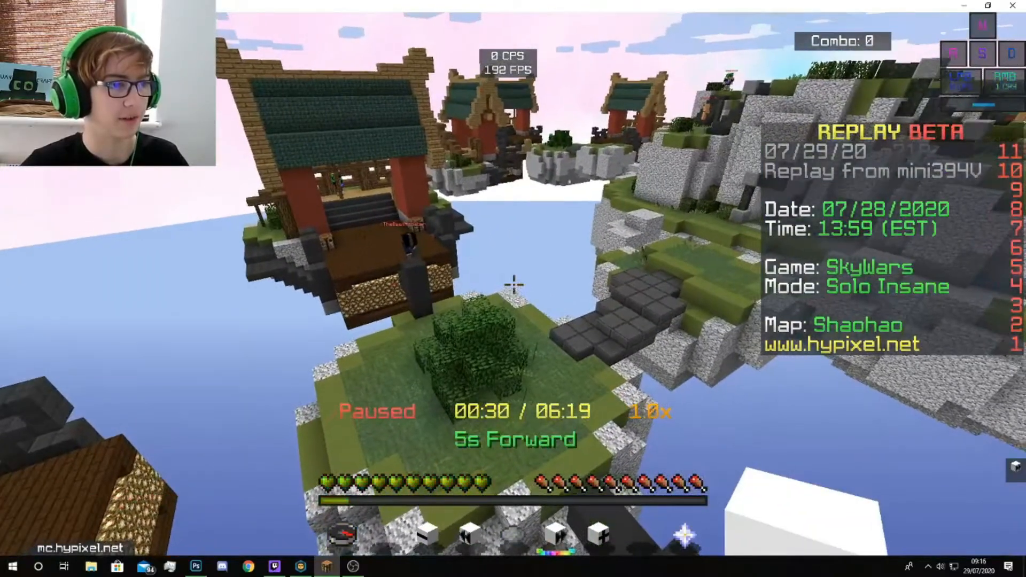
{"action": "right_click", "coordinate": [514, 284]}
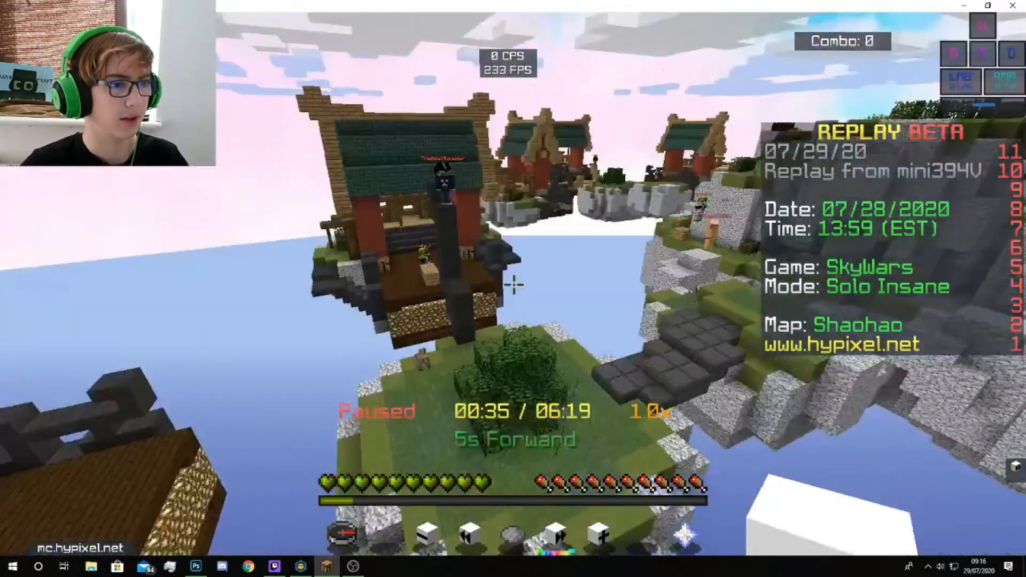
- Fly the camera back and up to frame an elevated overview of the Shaohao islands, with the HUD and hand hidden
{"action": "scroll", "coordinate": [514, 285], "scroll_direction": "up", "scroll_amount": 2}
{"action": "scroll", "coordinate": [514, 285], "scroll_direction": "up", "scroll_amount": 2}
{"action": "key", "text": "s"}
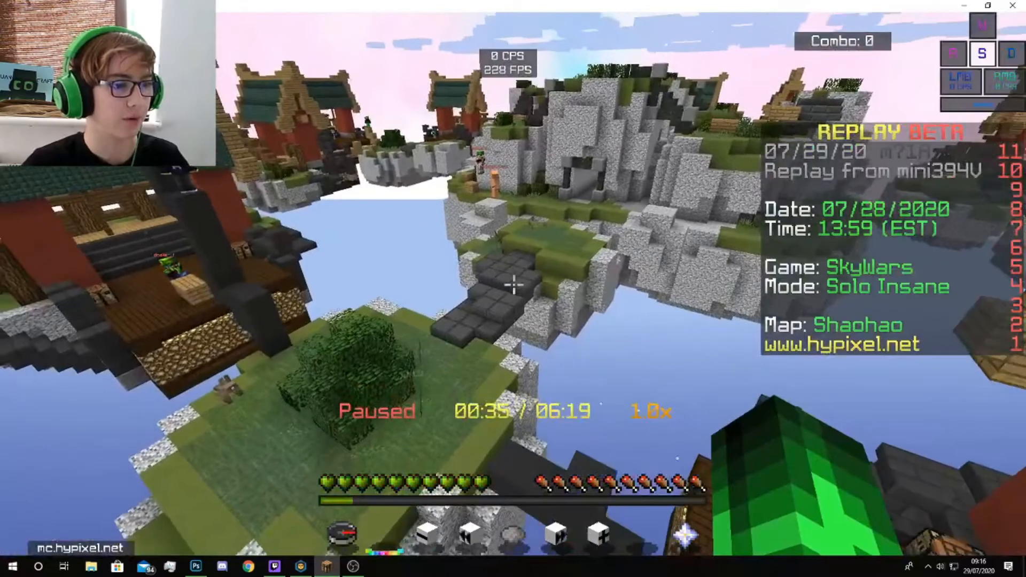
{"action": "key", "text": "space"}
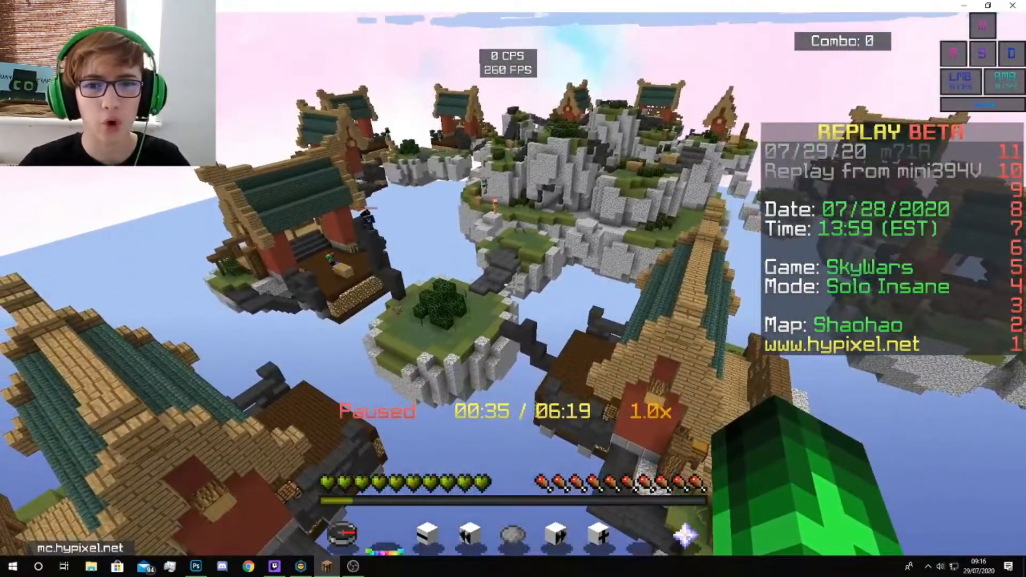
{"action": "key", "text": "F1"}
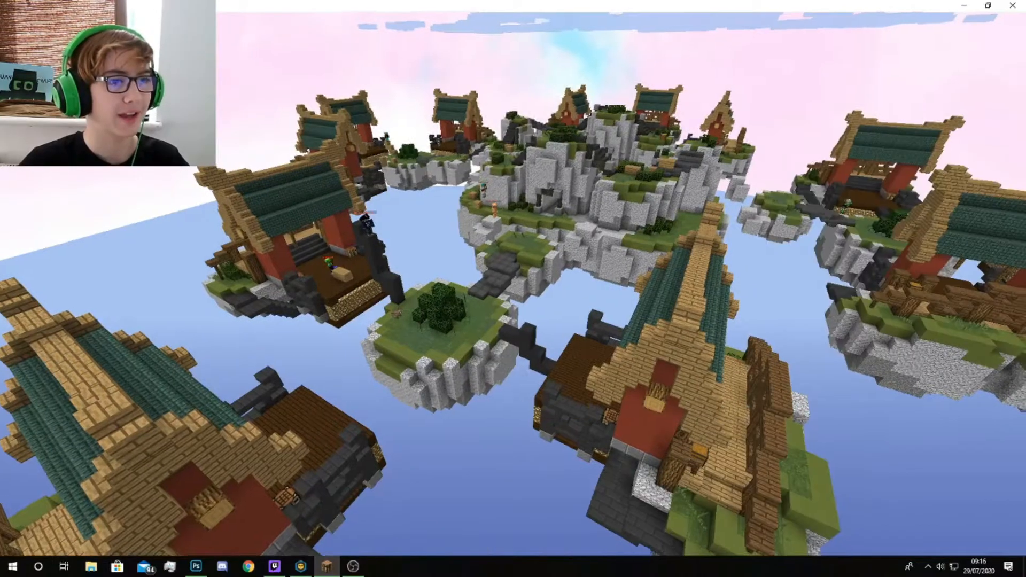
{"action": "key", "text": "F1"}
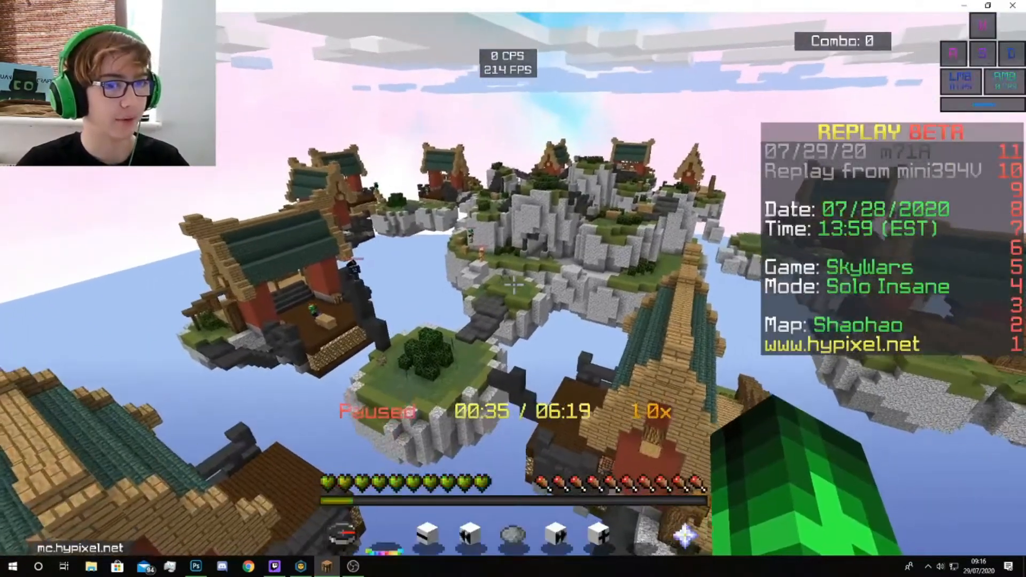
{"action": "key", "text": "F1"}
{"action": "key", "text": "s"}
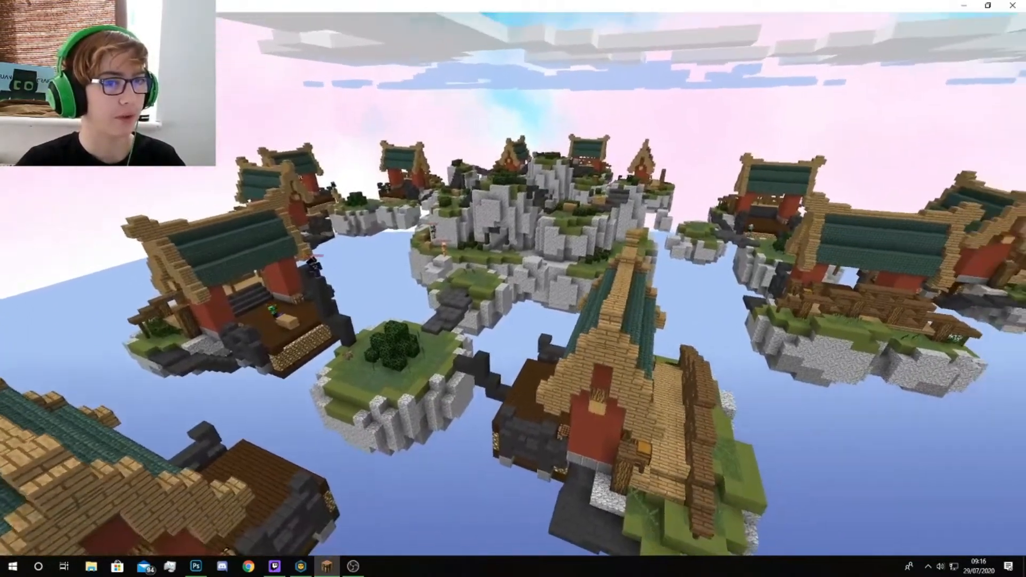
{"action": "key", "text": "d"}
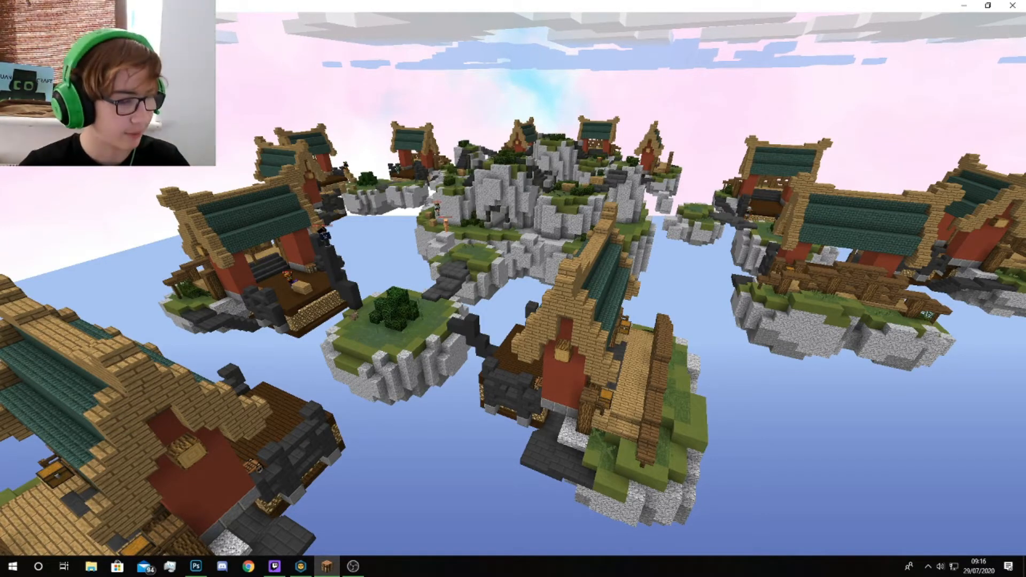
- Capture a screenshot of the island overview and open it using the chat's screenshot link
{"action": "key", "text": "F1"}
{"action": "key", "text": "t"}
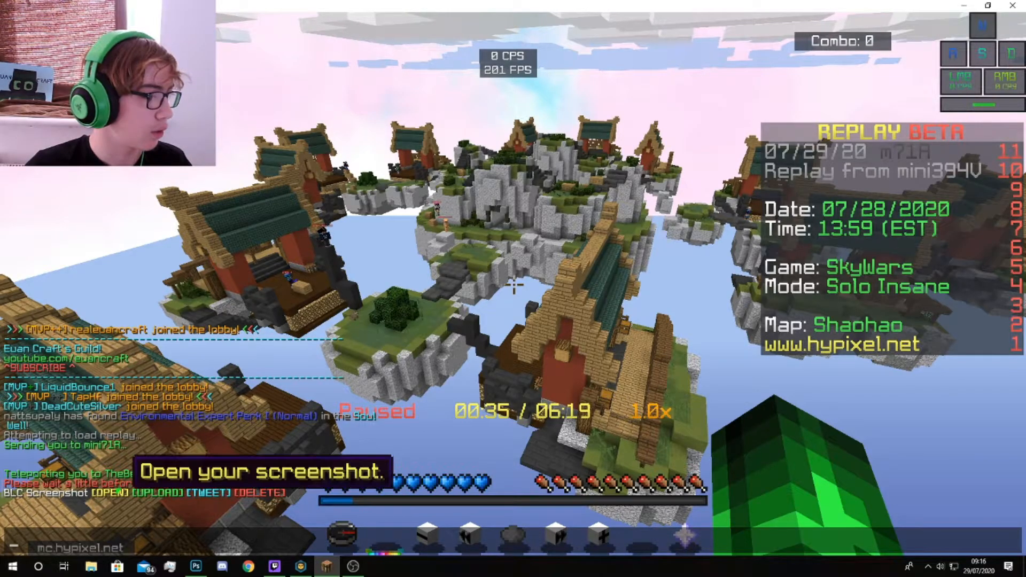
{"action": "left_click", "coordinate": [116, 492]}
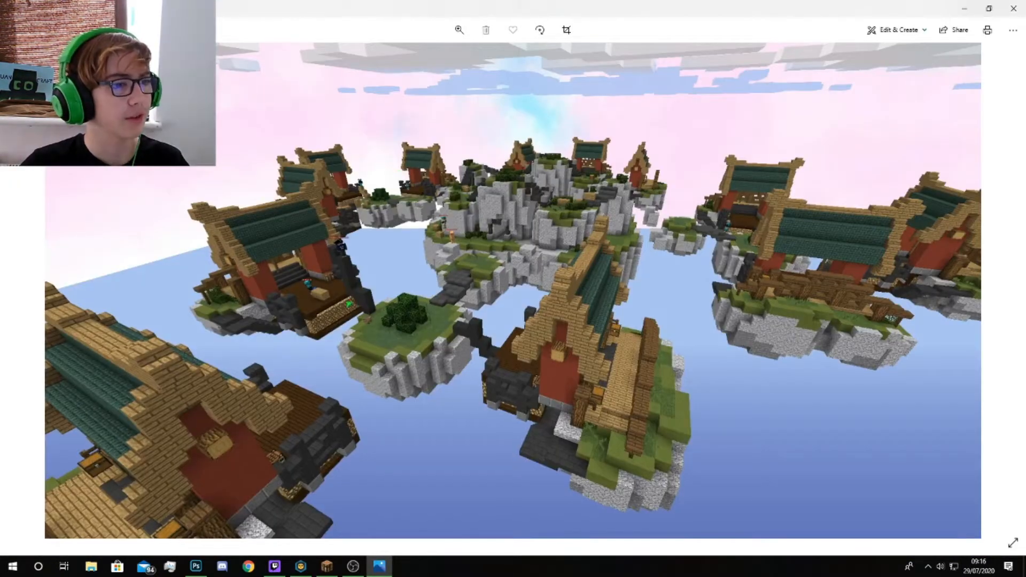
- Switch back to Minecraft, disconnect from the server and return to the screenshot in Photos
{"action": "left_click", "coordinate": [327, 566]}
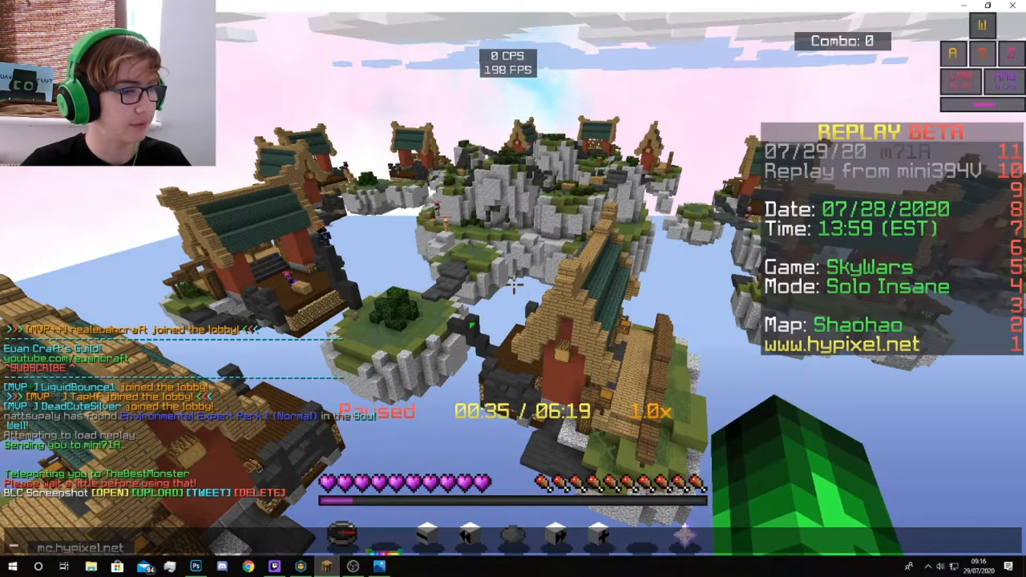
{"action": "left_click", "coordinate": [593, 175]}
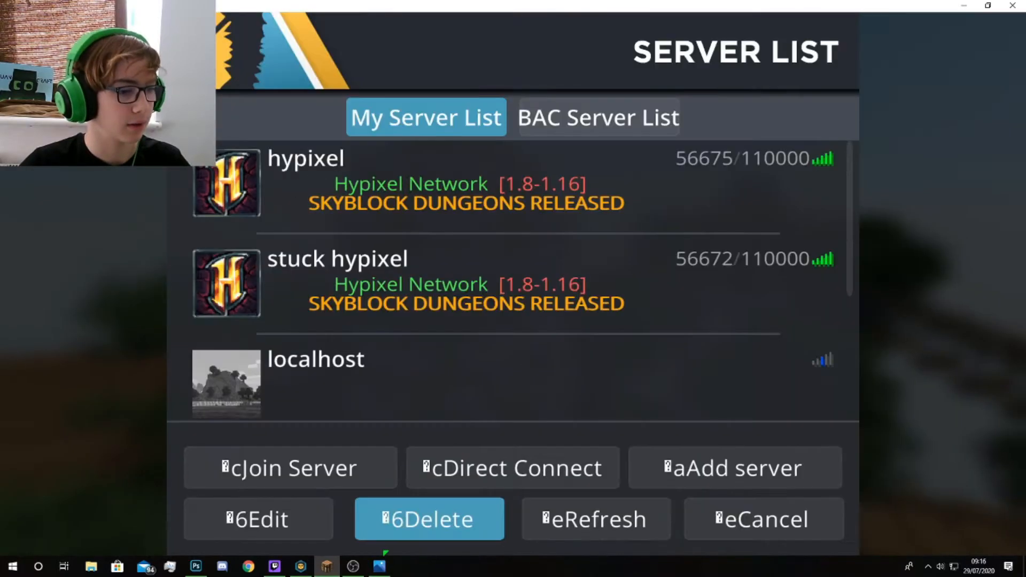
{"action": "left_click", "coordinate": [380, 566]}
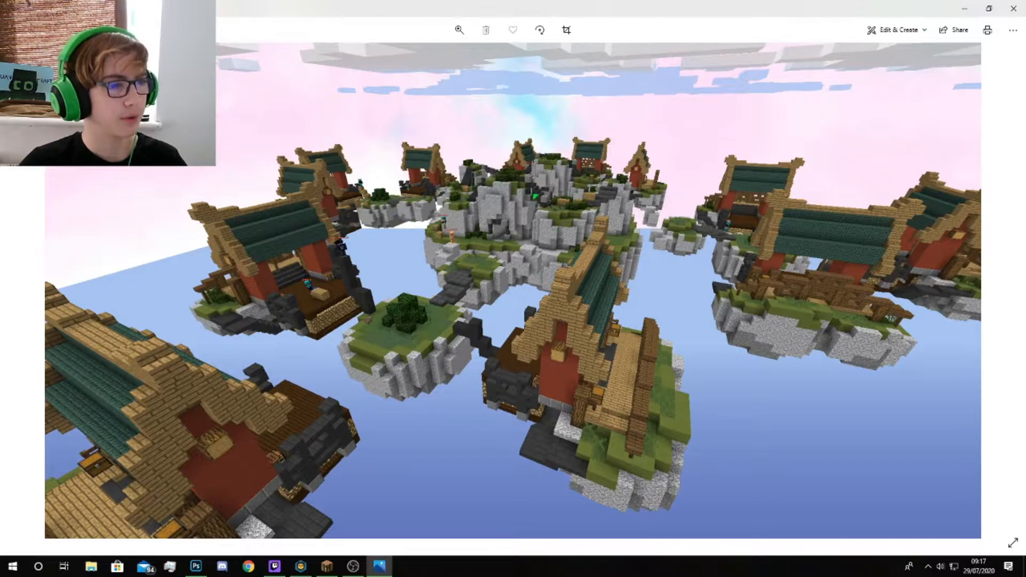
- Copy the island screenshot from Photos and switch to the blank thumbnail document in Photoshop
{"action": "right_click", "coordinate": [400, 265]}
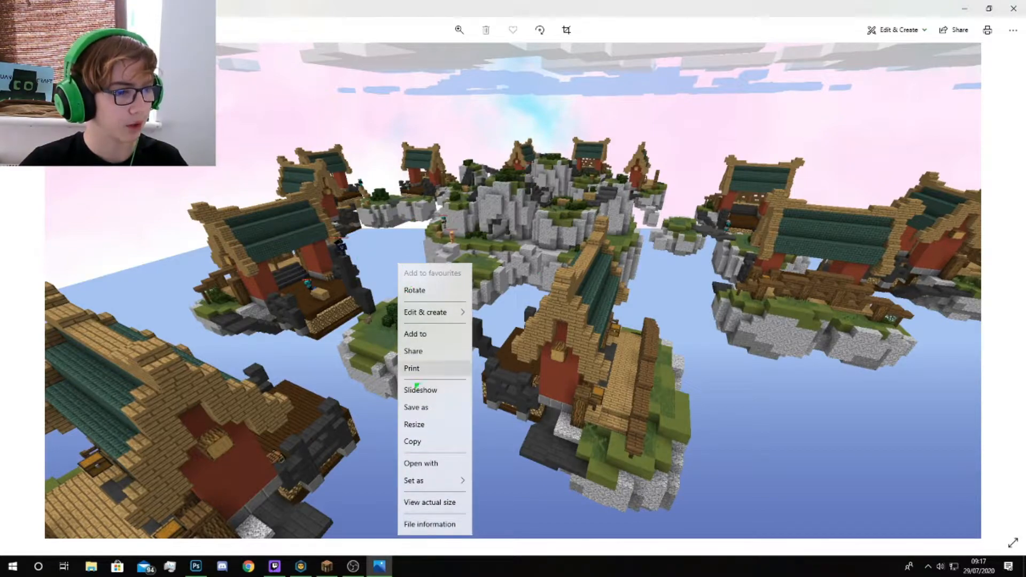
{"action": "left_click", "coordinate": [419, 438]}
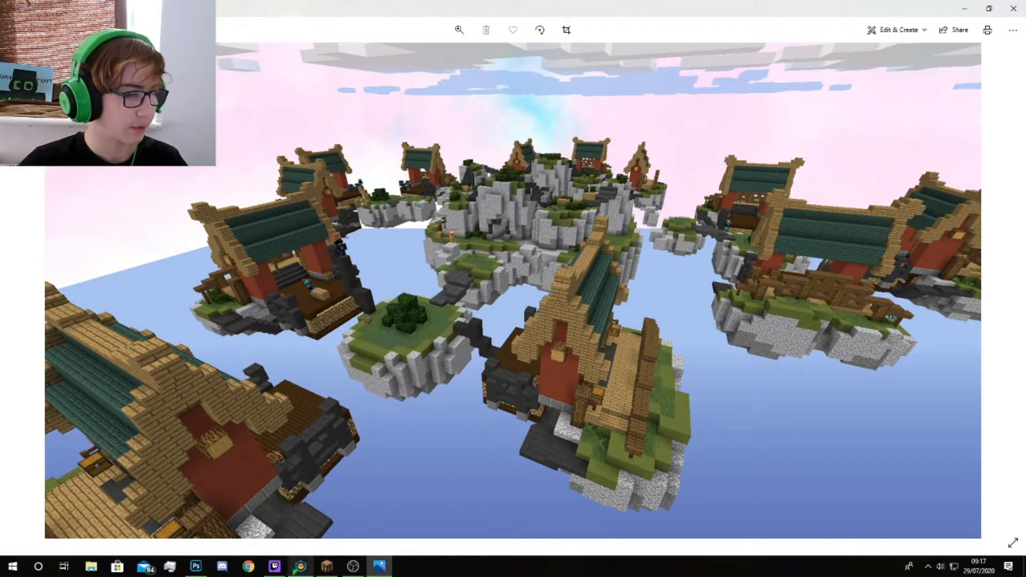
{"action": "left_click", "coordinate": [196, 566]}
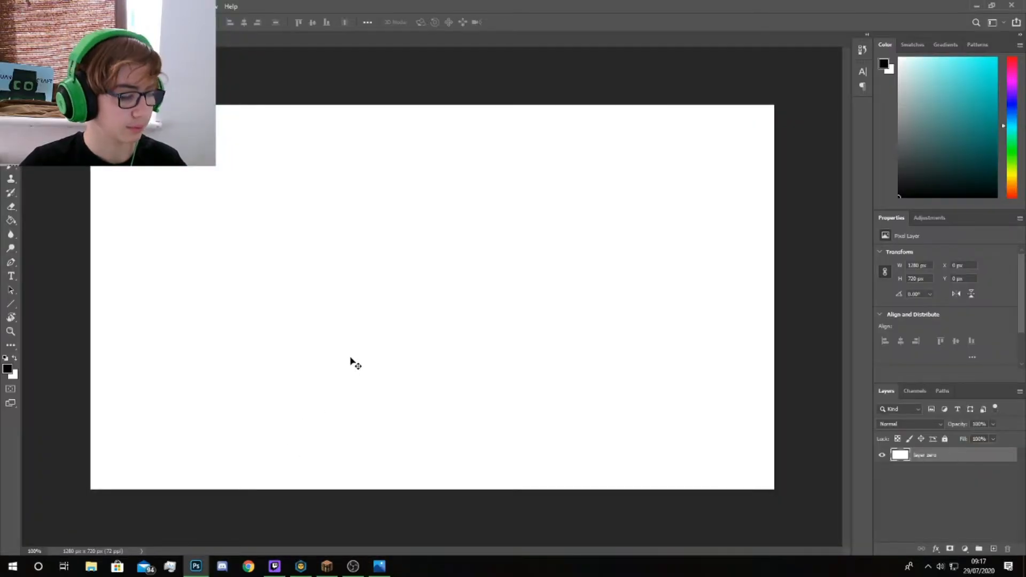
- Paste the island screenshot as a new layer and scale it to about 1370 x 726 px so it covers the canvas
{"action": "key", "text": "ctrl+v"}
{"action": "mouse_move", "coordinate": [452, 356]}
{"action": "left_mouse_down"}
{"action": "mouse_move", "coordinate": [462, 356]}
{"action": "mouse_move", "coordinate": [322, 245]}
{"action": "mouse_move", "coordinate": [253, 133]}
{"action": "mouse_move", "coordinate": [316, 236]}
{"action": "mouse_move", "coordinate": [468, 371]}
{"action": "mouse_move", "coordinate": [456, 337]}
{"action": "left_mouse_up"}
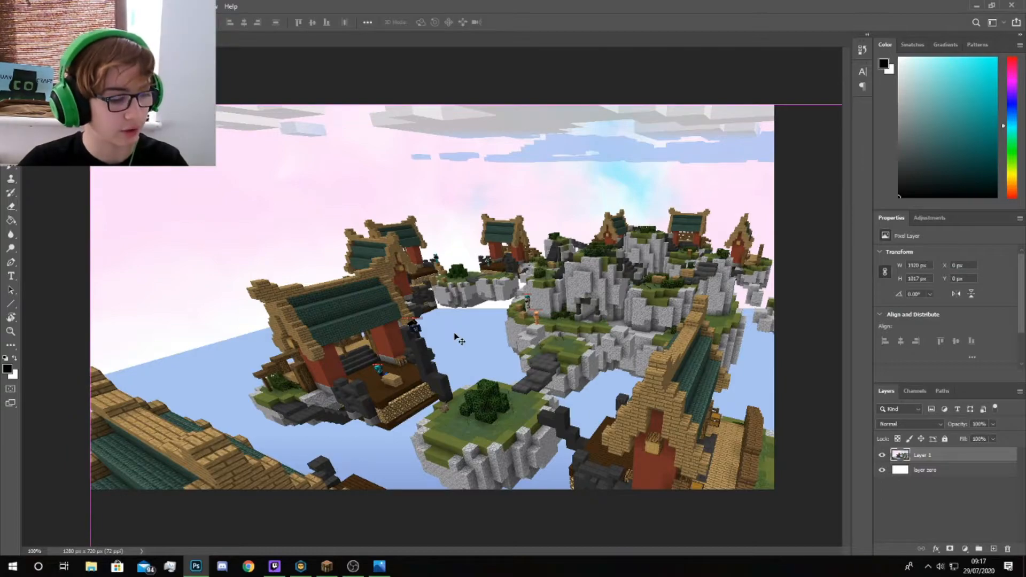
{"action": "key", "text": "ctrl+t"}
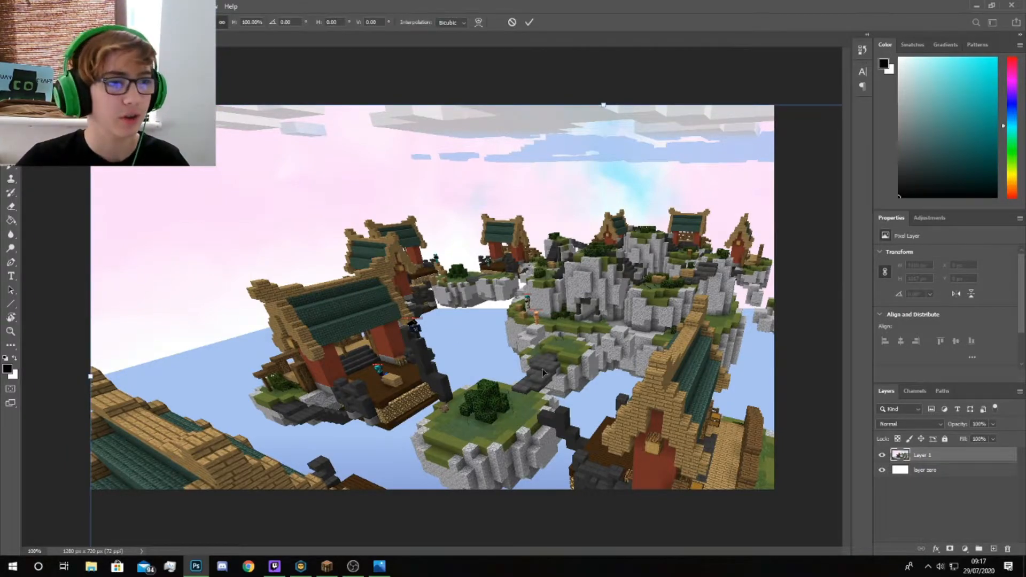
{"action": "left_click_drag", "start_coordinate": [90, 106], "coordinate": [225, 196]}
{"action": "left_click_drag", "start_coordinate": [350, 243], "coordinate": [212, 184]}
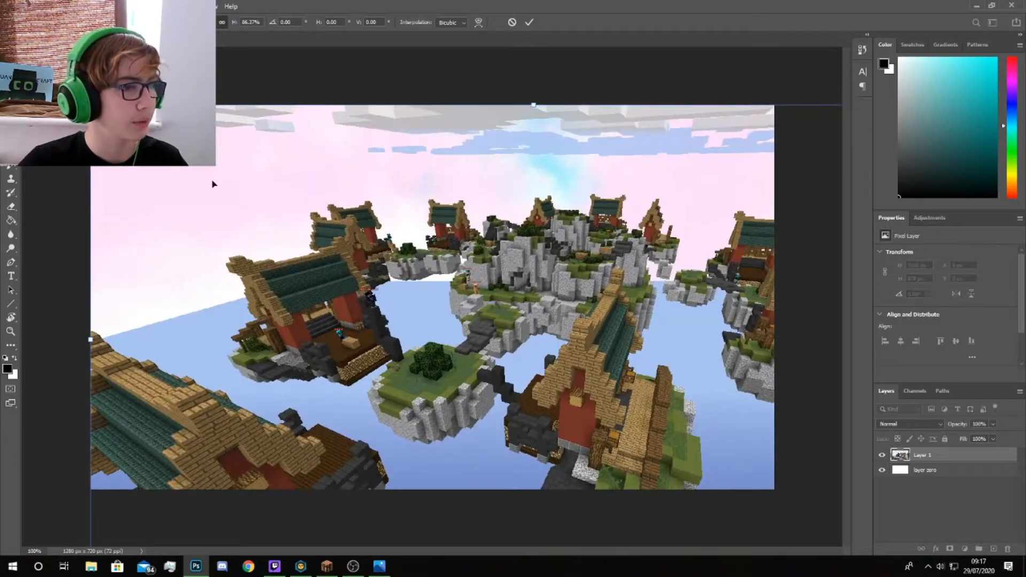
{"action": "left_click_drag", "start_coordinate": [220, 224], "coordinate": [153, 176]}
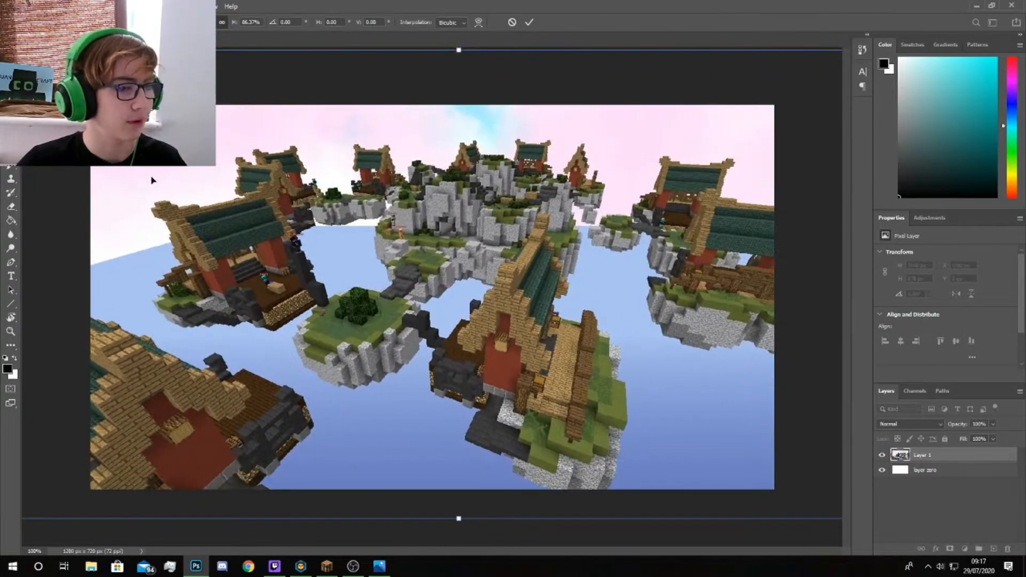
{"action": "left_click_drag", "start_coordinate": [275, 249], "coordinate": [360, 246]}
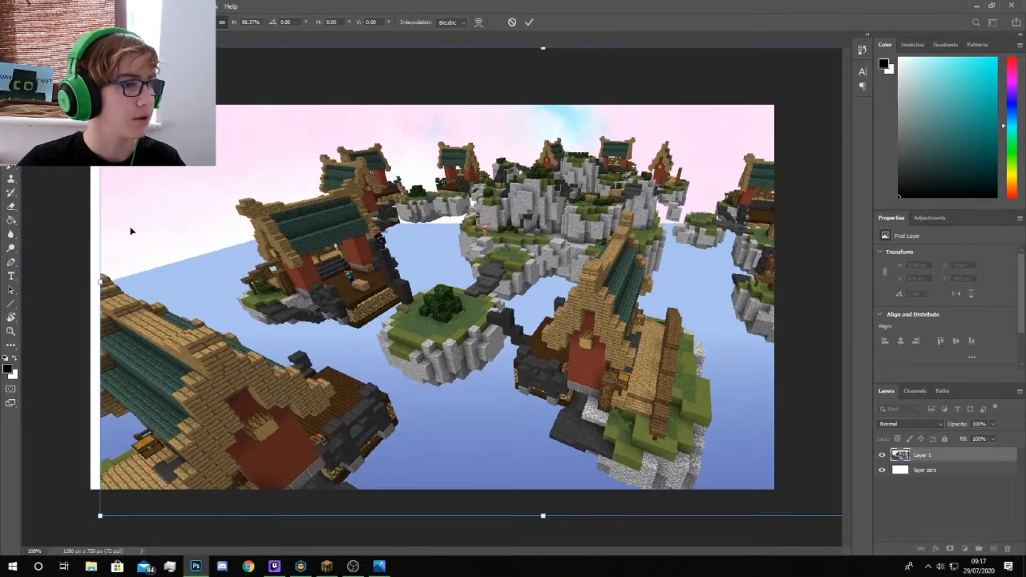
{"action": "left_click_drag", "start_coordinate": [100, 281], "coordinate": [55, 281]}
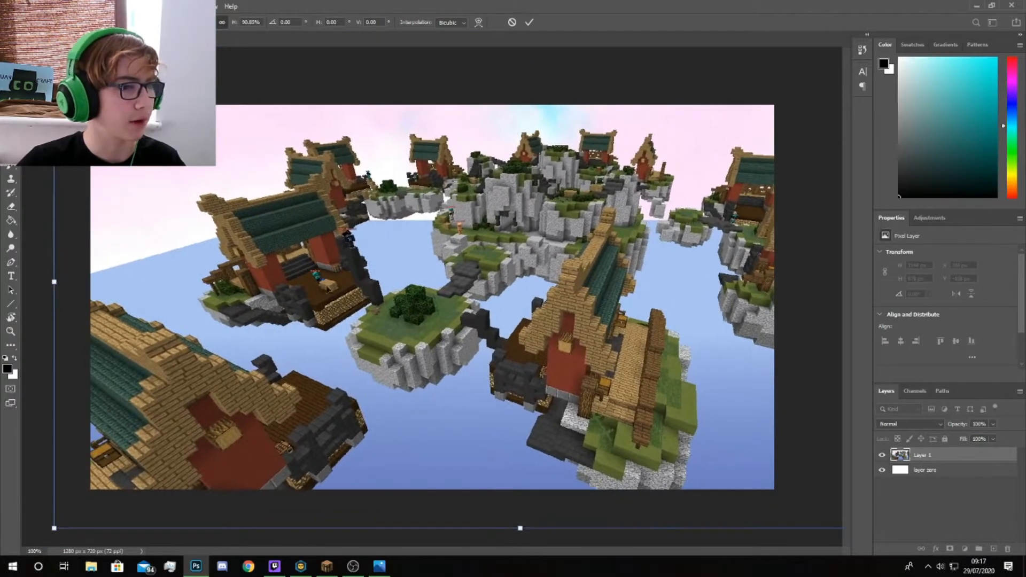
{"action": "left_click_drag", "start_coordinate": [351, 290], "coordinate": [261, 291]}
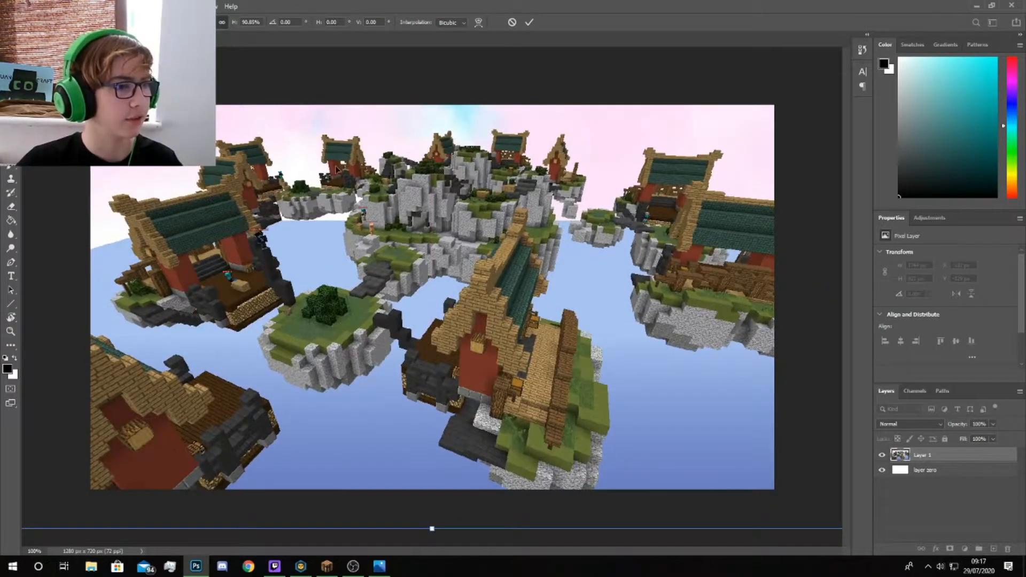
{"action": "left_click_drag", "start_coordinate": [126, 114], "coordinate": [199, 146]}
{"action": "left_click_drag", "start_coordinate": [39, 66], "coordinate": [283, 197]}
{"action": "left_click_drag", "start_coordinate": [397, 258], "coordinate": [203, 167]}
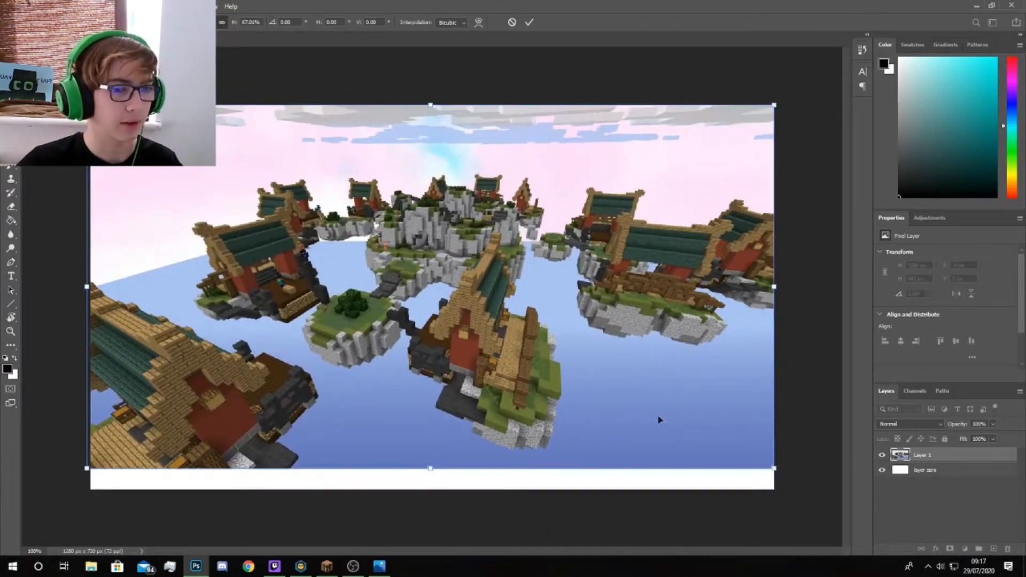
{"action": "left_click_drag", "start_coordinate": [648, 470], "coordinate": [647, 490]}
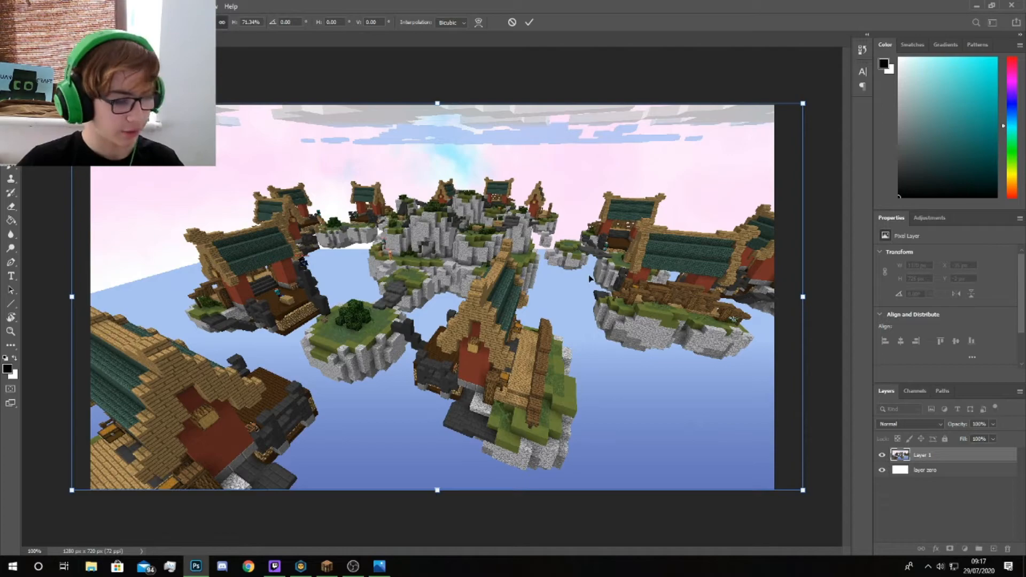
{"action": "key", "text": "Return"}
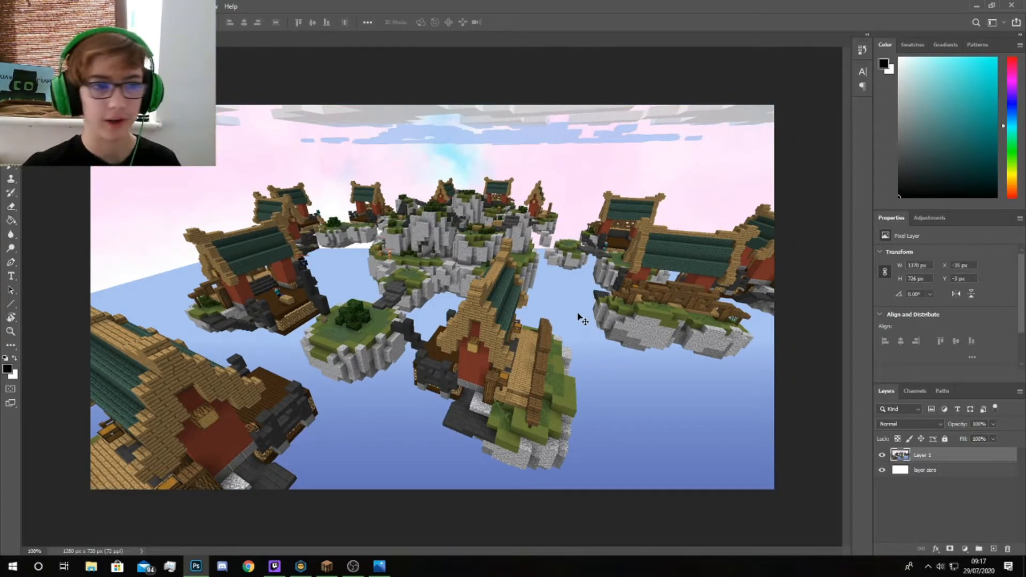
- Delete the white "layer zero" and rename the screenshot layer as skywars
{"action": "left_click", "coordinate": [924, 472]}
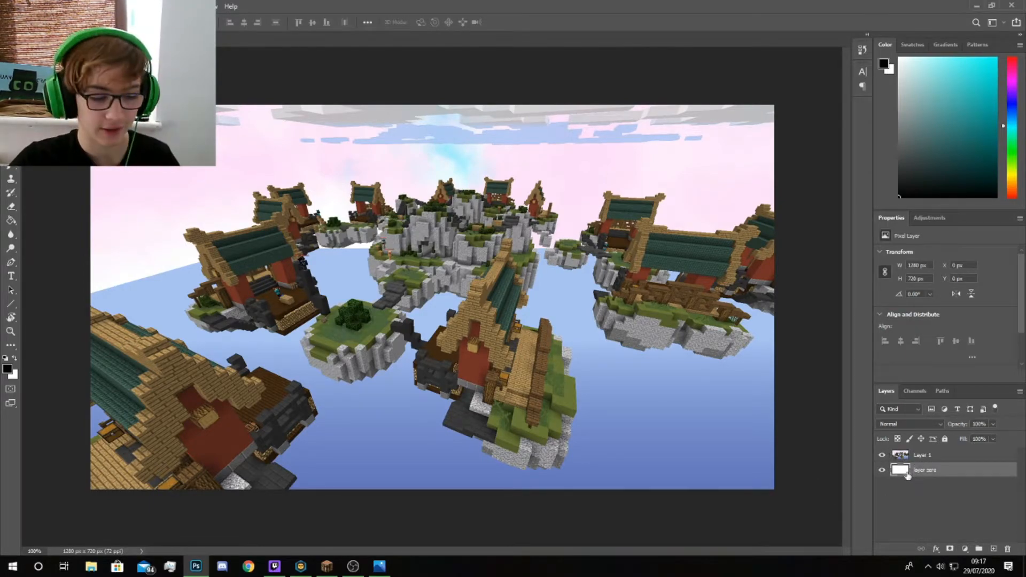
{"action": "key", "text": "Delete"}
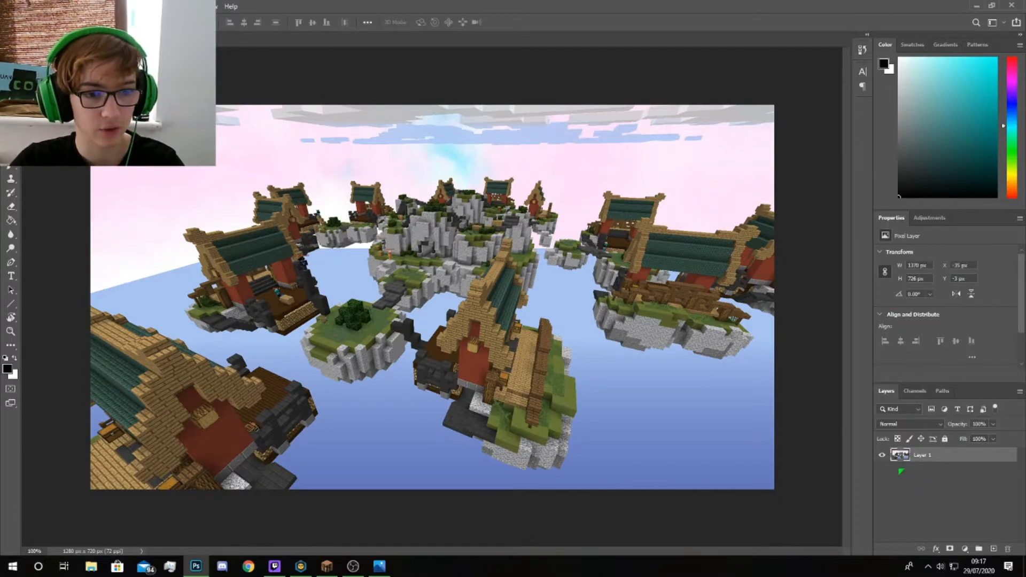
{"action": "double_click", "coordinate": [924, 456]}
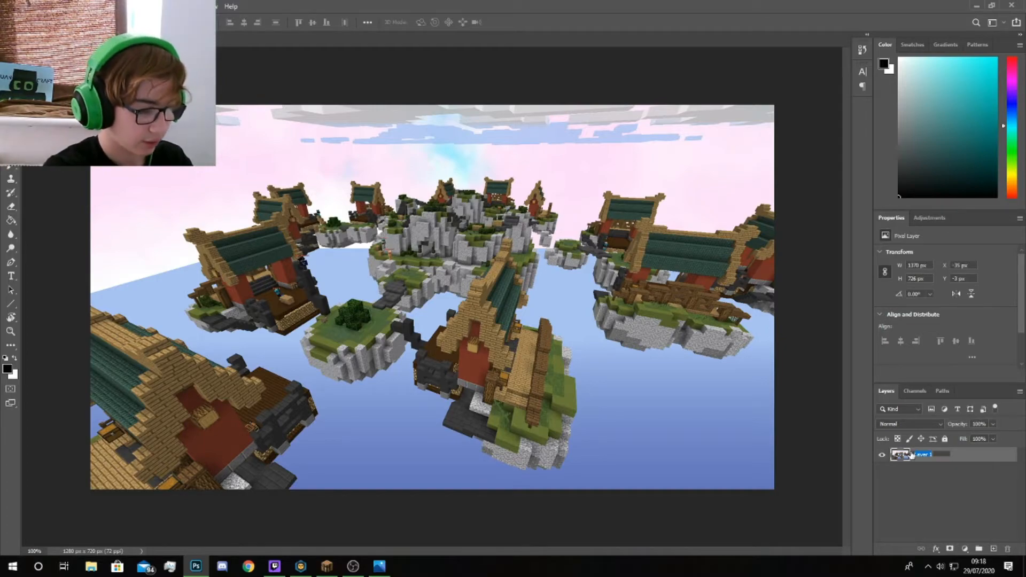
{"action": "type", "text": "skywars"}
{"action": "key", "text": "Return"}
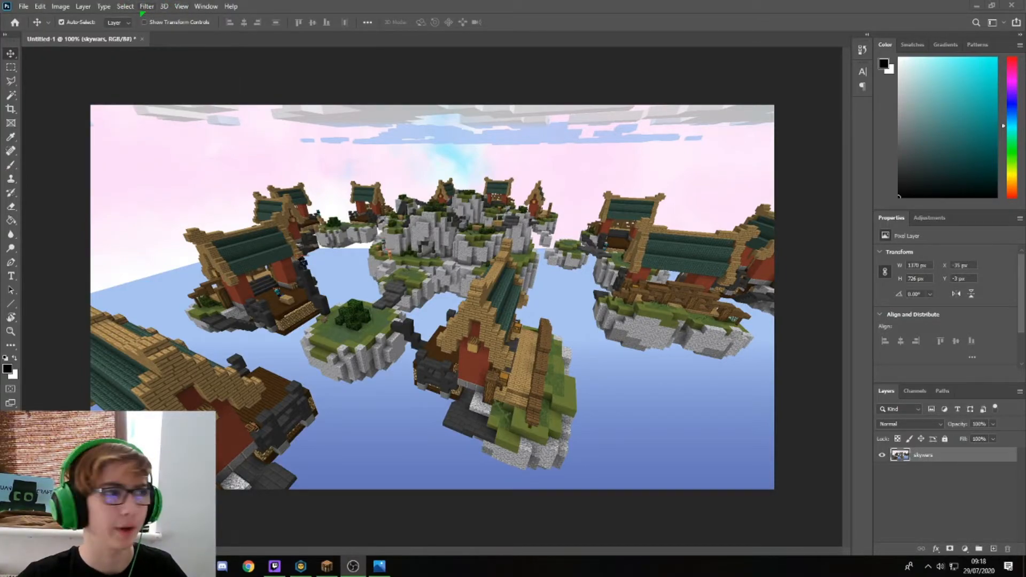
- Apply a moderate Gaussian Blur to the skywars layer, keeping the islands recognisable, and return to the Move tool
{"action": "left_click", "coordinate": [145, 7]}
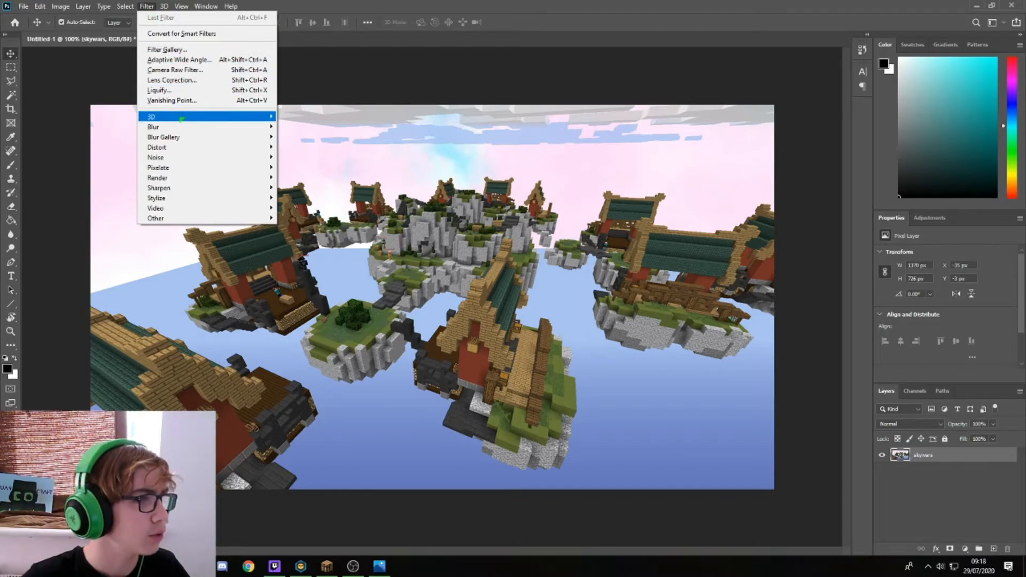
{"action": "mouse_move", "coordinate": [182, 126]}
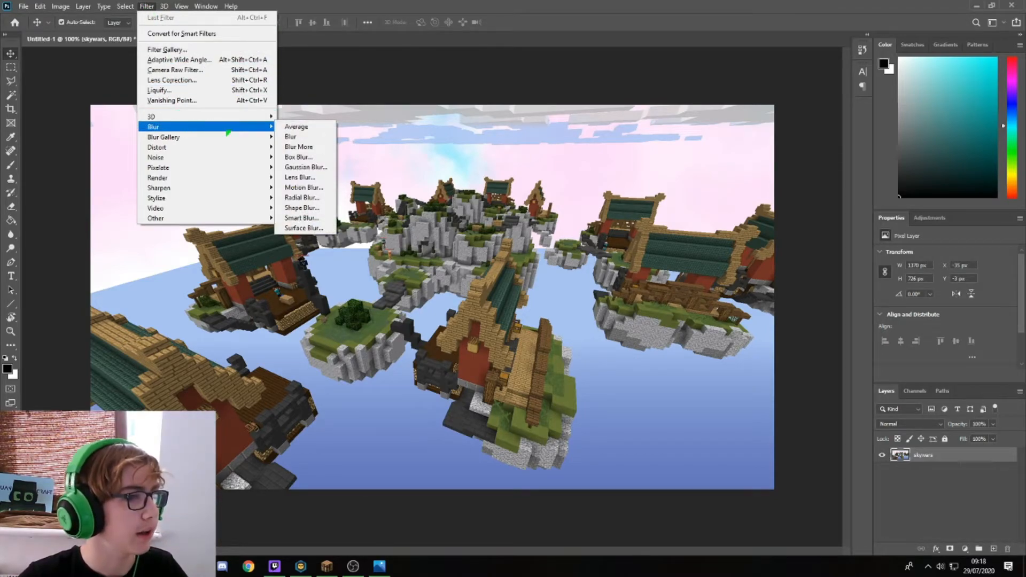
{"action": "left_click", "coordinate": [310, 167]}
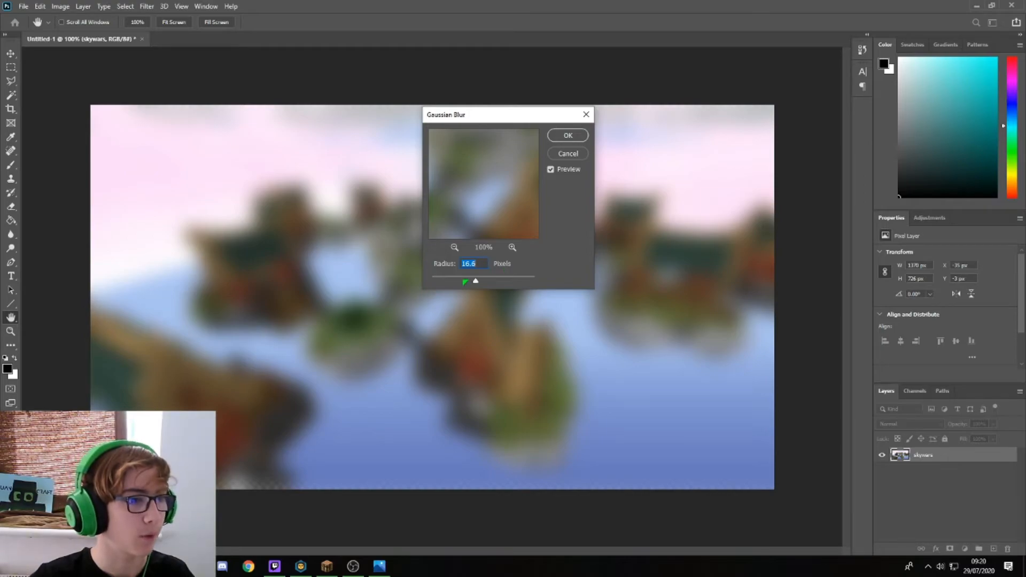
{"action": "left_click", "coordinate": [464, 280]}
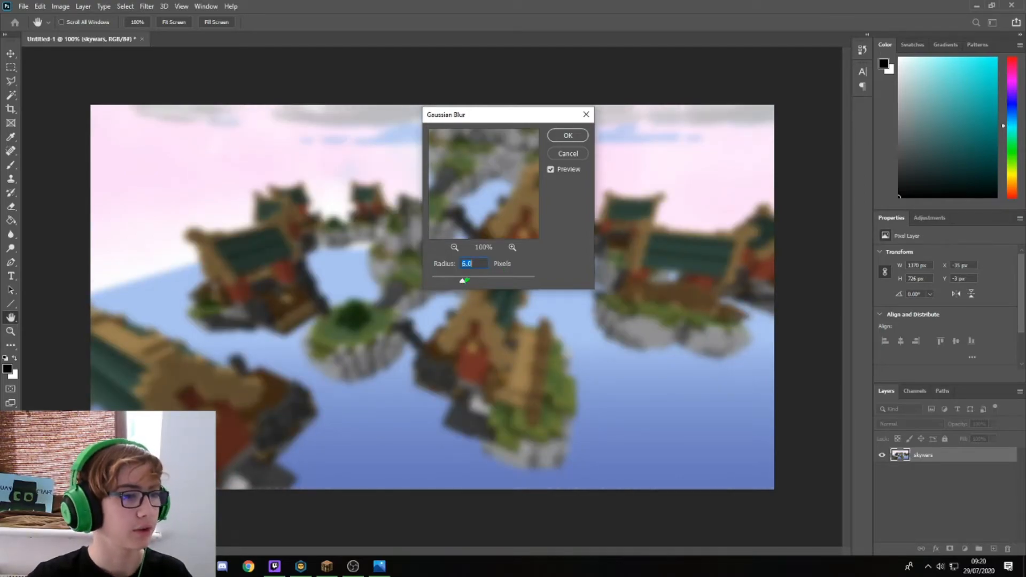
{"action": "left_click_drag", "start_coordinate": [465, 280], "coordinate": [470, 280]}
{"action": "left_click", "coordinate": [570, 137]}
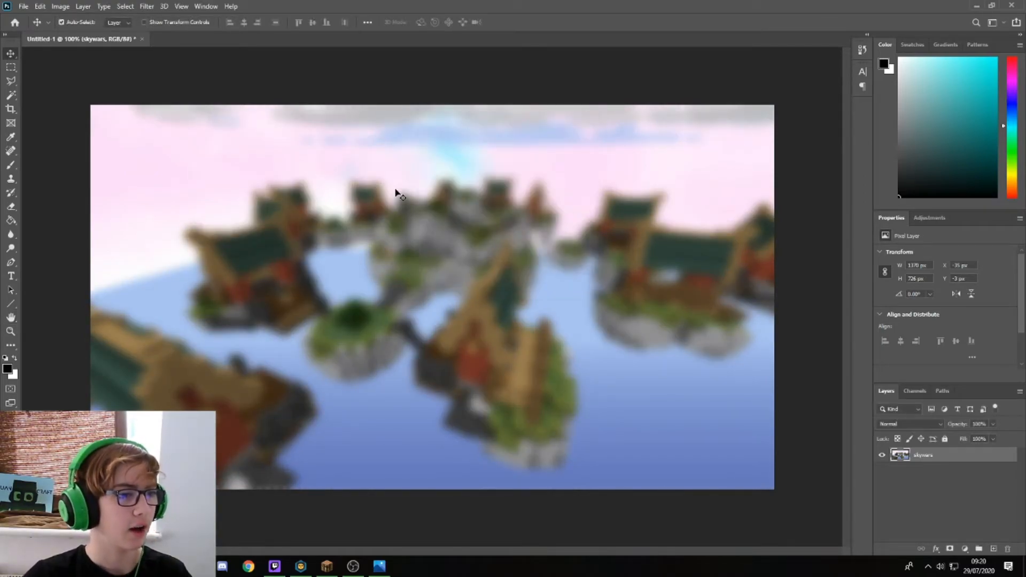
{"action": "key", "text": "v"}
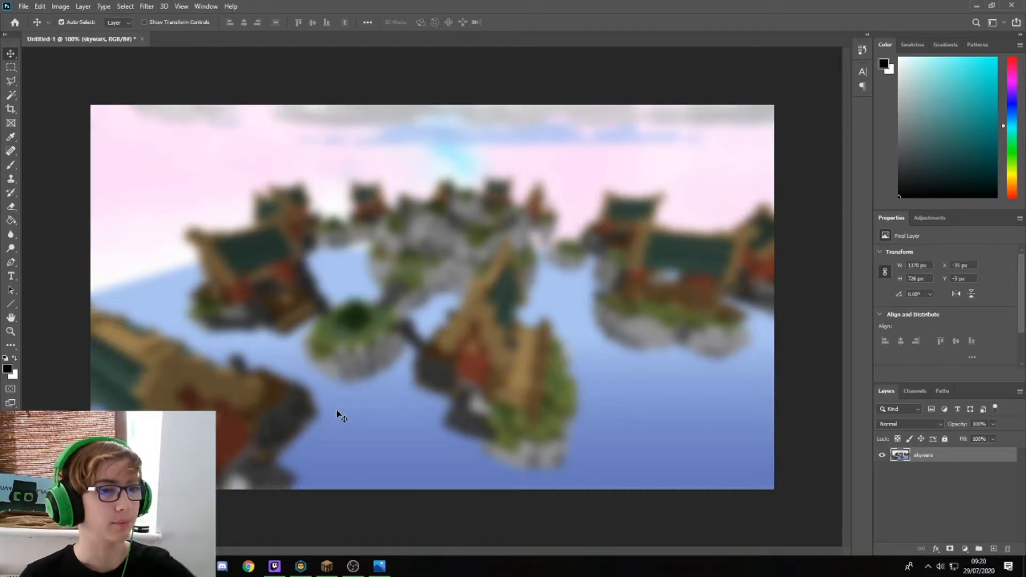
- Switch to Chrome, go to novaskin.me and open its Player Skin Editor, closing the Nova Skin home page
{"action": "left_click", "coordinate": [249, 566]}
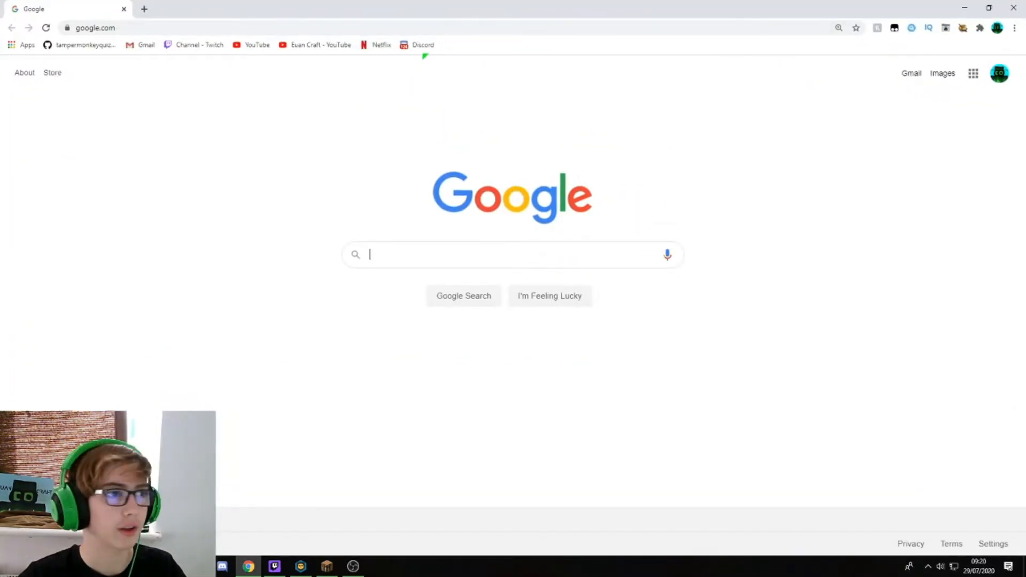
{"action": "left_click", "coordinate": [406, 25]}
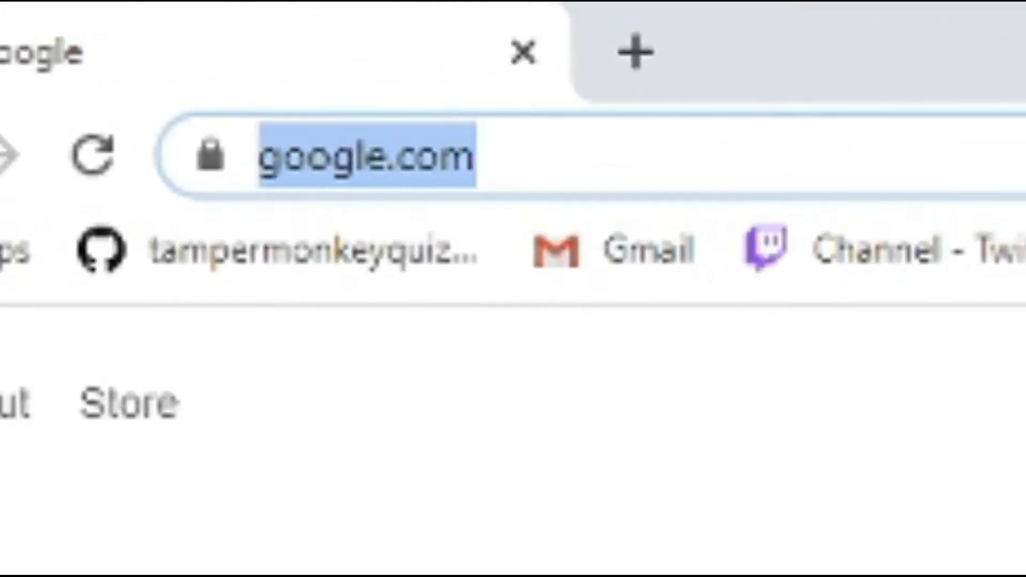
{"action": "type", "text": "nova"}
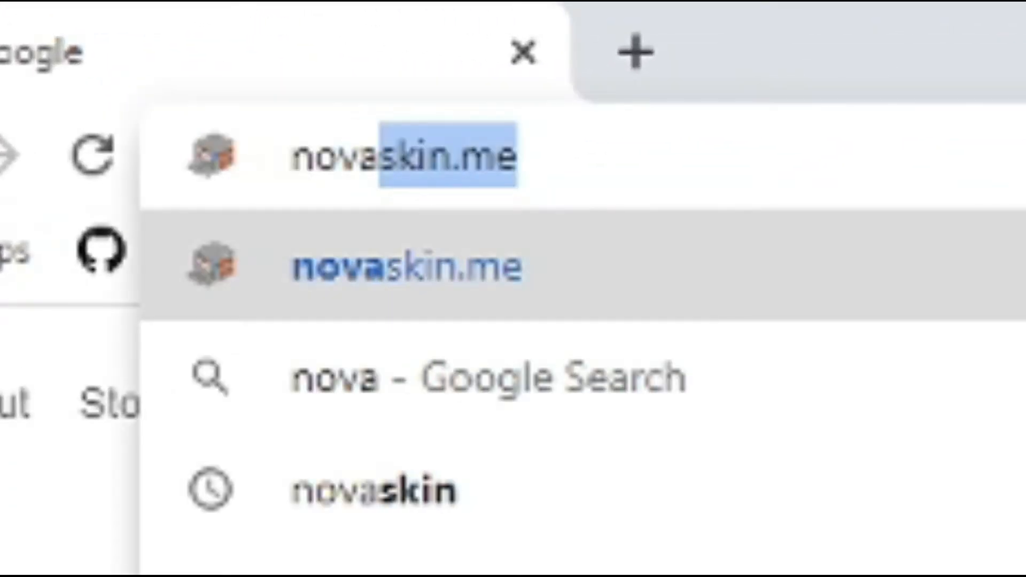
{"action": "type", "text": "skin.mw"}
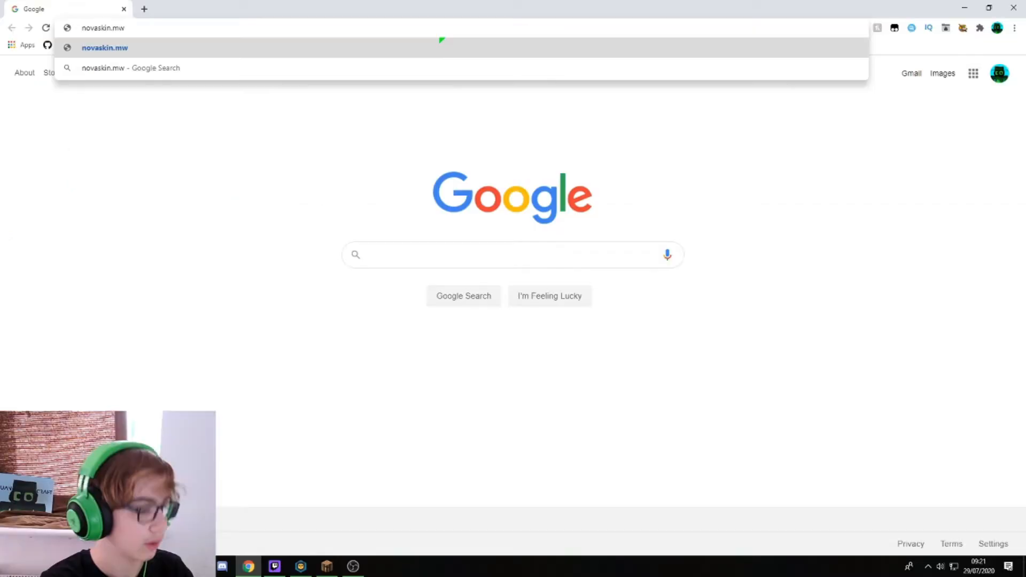
{"action": "key", "text": "BackSpace"}
{"action": "type", "text": "e"}
{"action": "key", "text": "Return"}
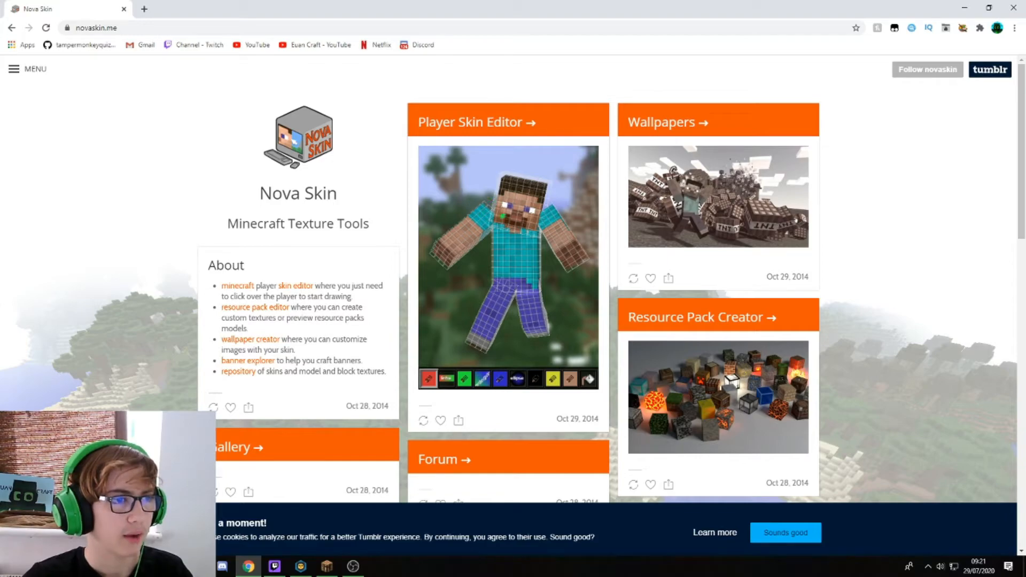
{"action": "left_click", "coordinate": [460, 117]}
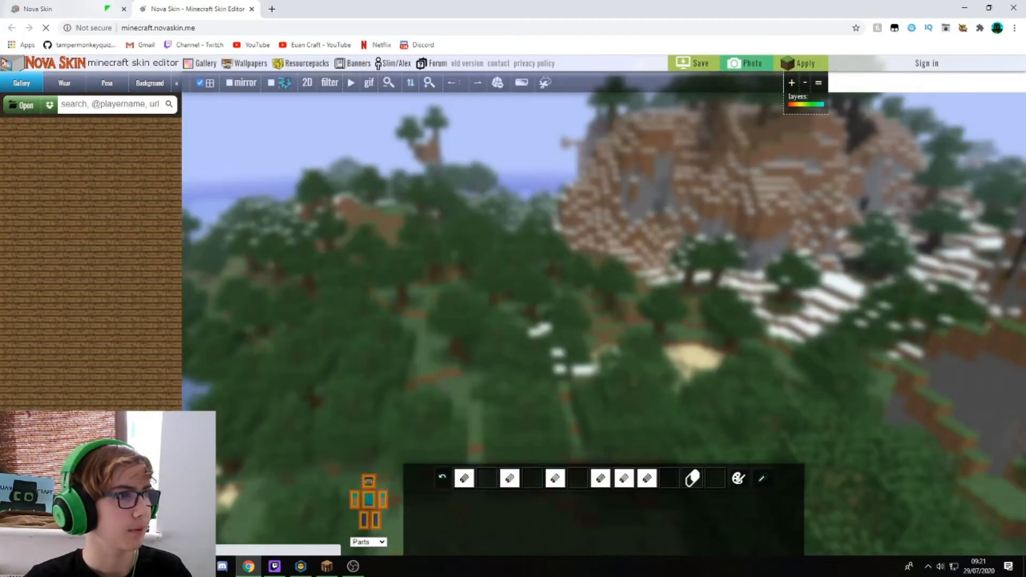
{"action": "left_click", "coordinate": [124, 9]}
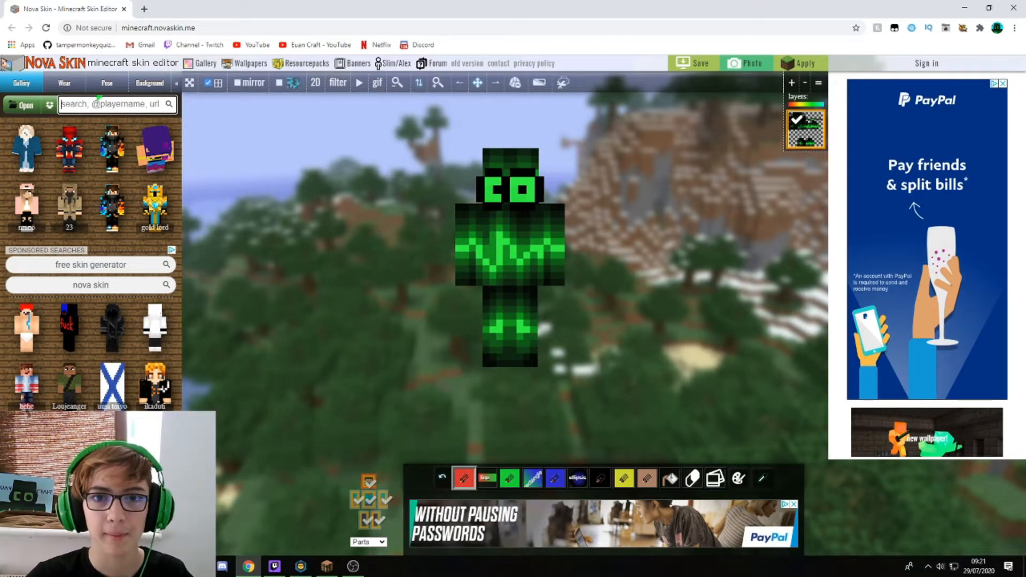
- Search the skin gallery for the channel's own skin and load the green-and-black character into the editor
{"action": "type", "text": "euan"}
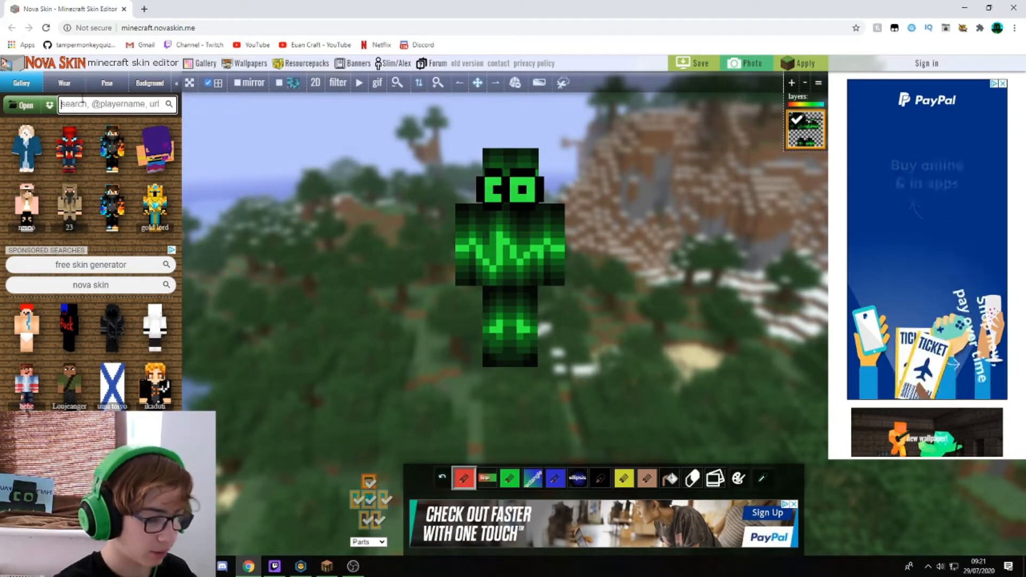
{"action": "type", "text": " craft"}
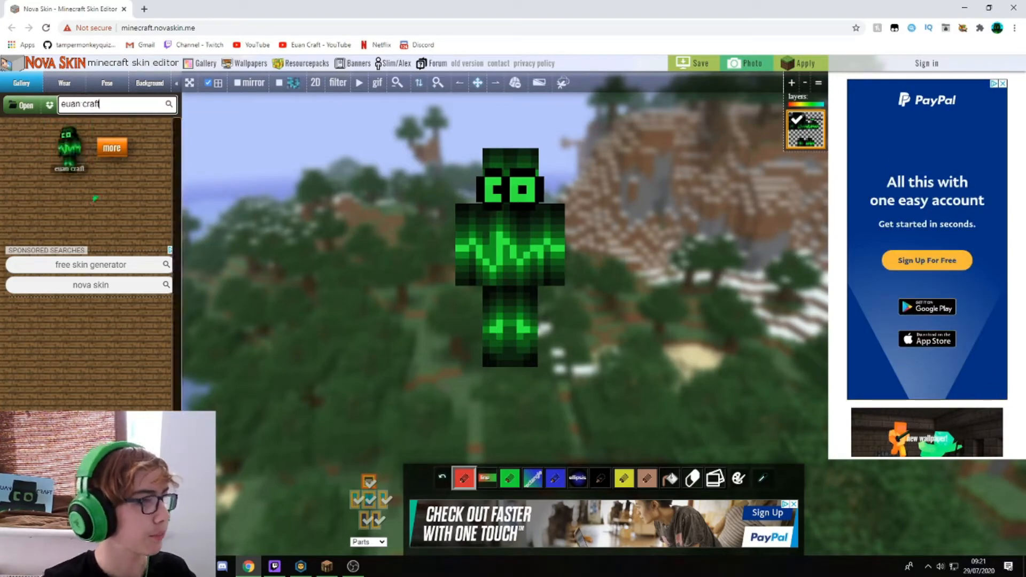
{"action": "left_click", "coordinate": [73, 149]}
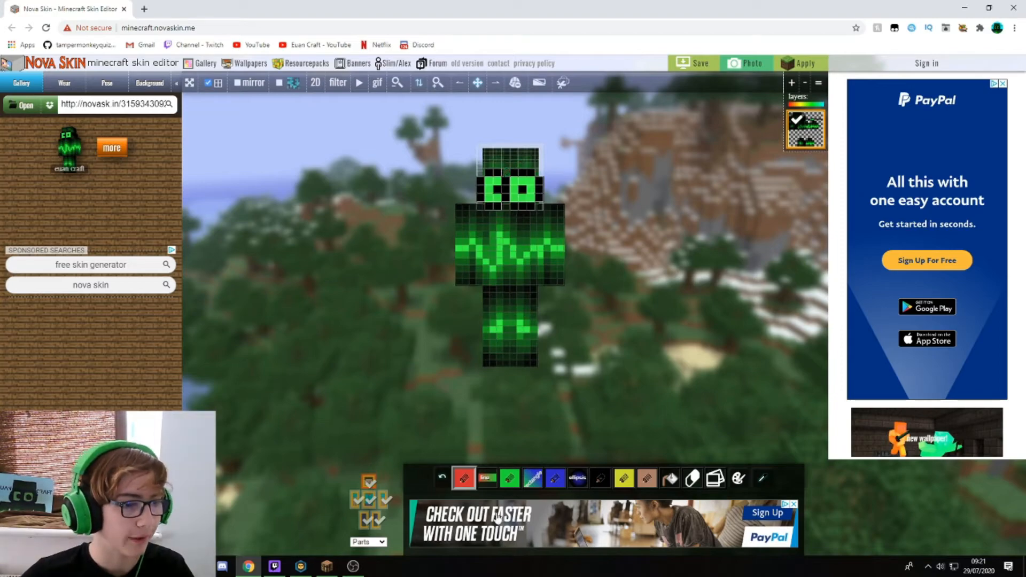
- Give the green-and-black character the last preset pose, with its arms and legs in a walking stance
{"action": "left_click", "coordinate": [465, 481]}
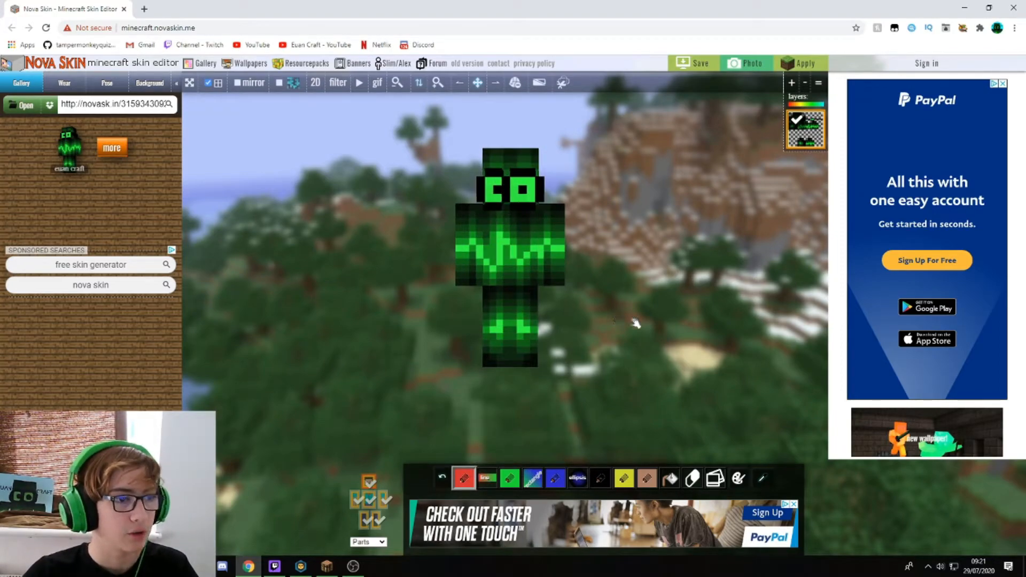
{"action": "mouse_move", "coordinate": [636, 323]}
{"action": "left_mouse_down"}
{"action": "mouse_move", "coordinate": [684, 342]}
{"action": "mouse_move", "coordinate": [634, 324]}
{"action": "left_mouse_up"}
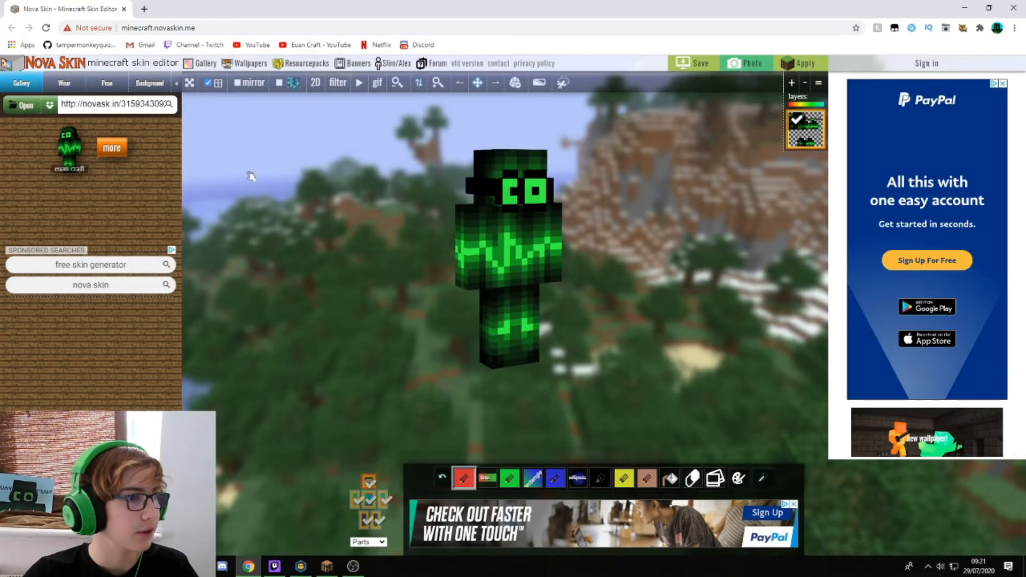
{"action": "left_click", "coordinate": [107, 84]}
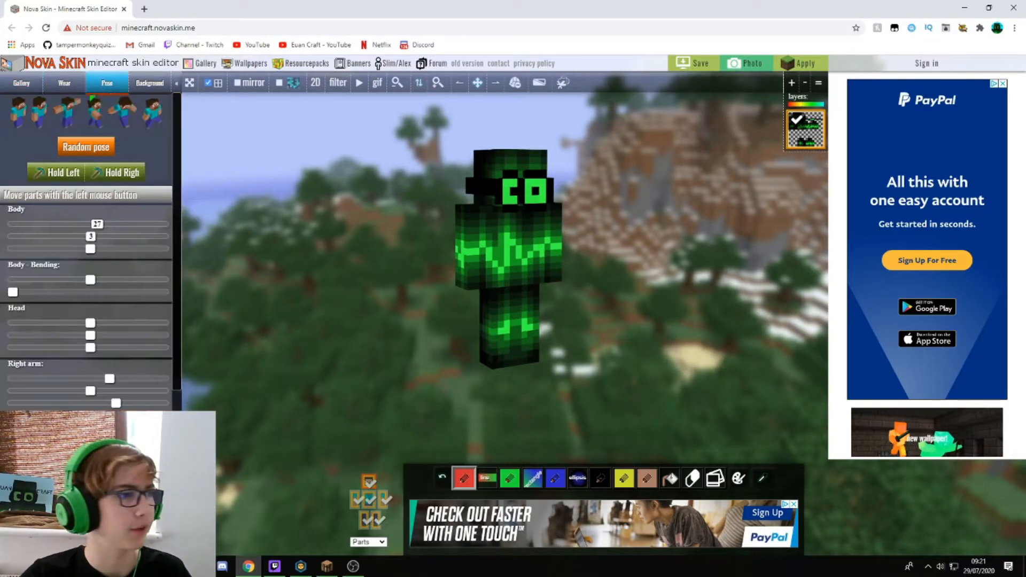
{"action": "left_click", "coordinate": [150, 124]}
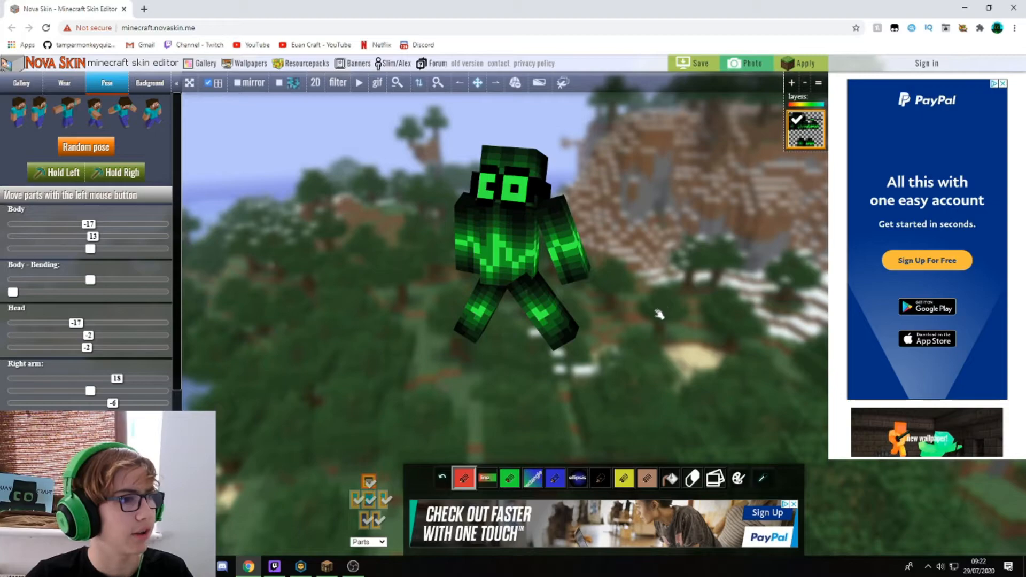
- Open the save view of the posed character, save its large render as an image and copy that render
{"action": "left_click", "coordinate": [695, 65]}
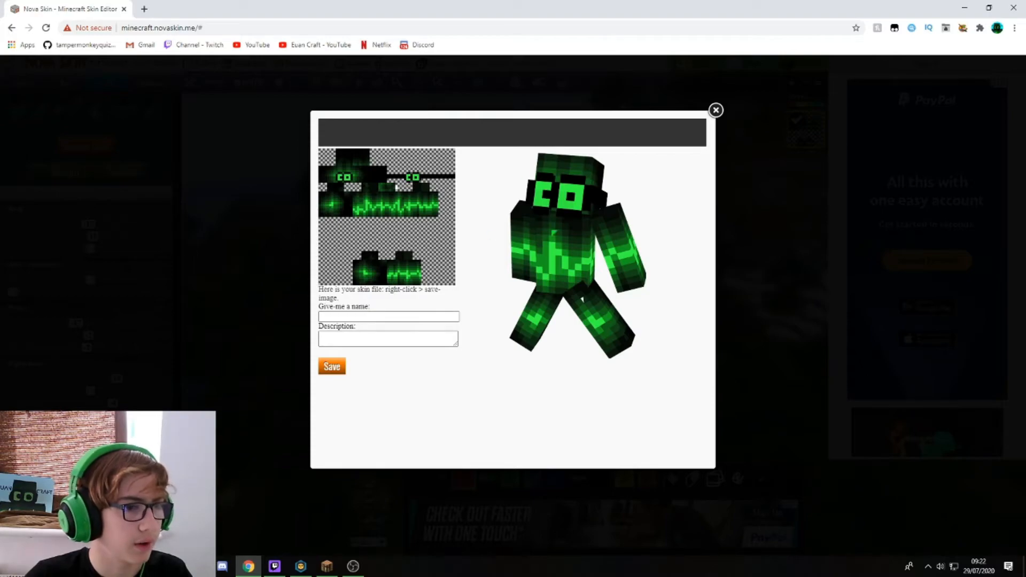
{"action": "right_click", "coordinate": [552, 231]}
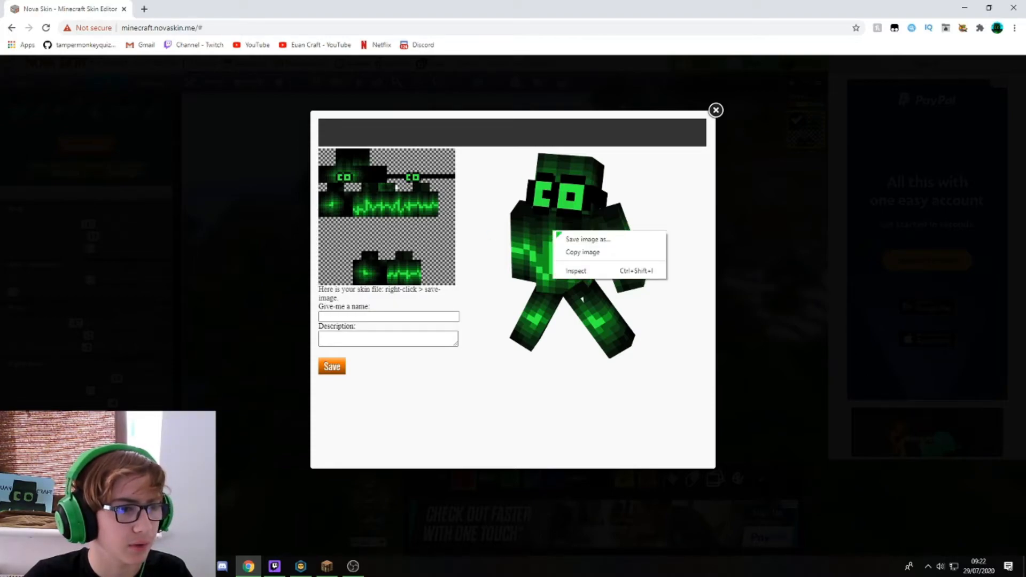
{"action": "left_click", "coordinate": [587, 239]}
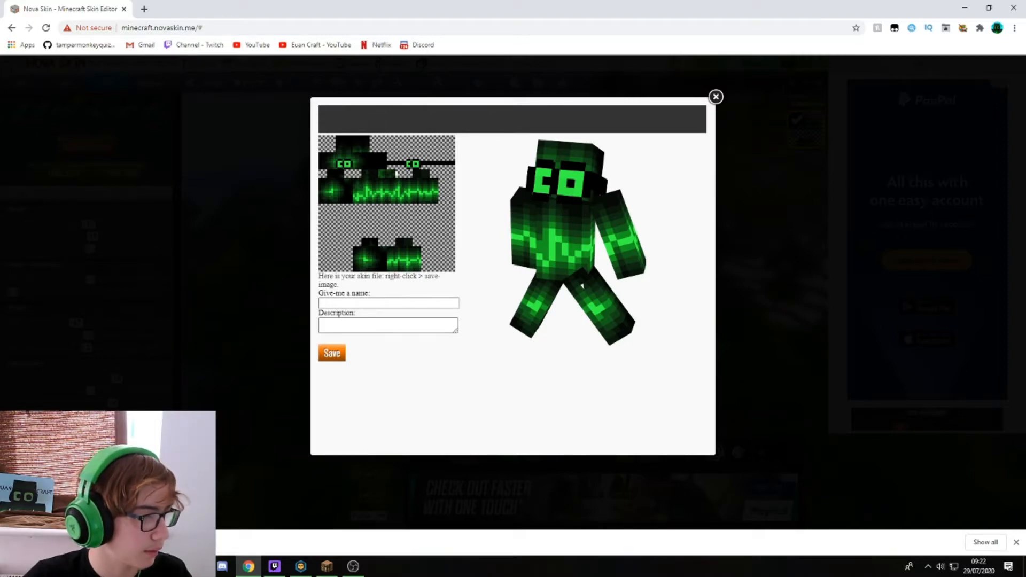
{"action": "right_click", "coordinate": [559, 260]}
{"action": "left_click", "coordinate": [586, 283]}
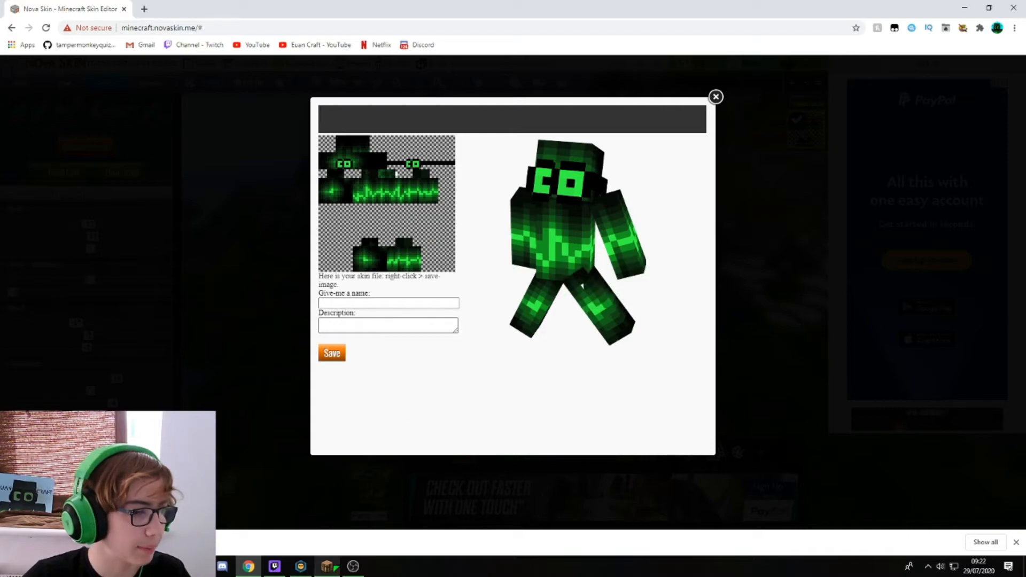
- Switch to Photoshop, paste the copied character render above the skywars layer and move it slightly right of the canvas centre
{"action": "left_click", "coordinate": [249, 566]}
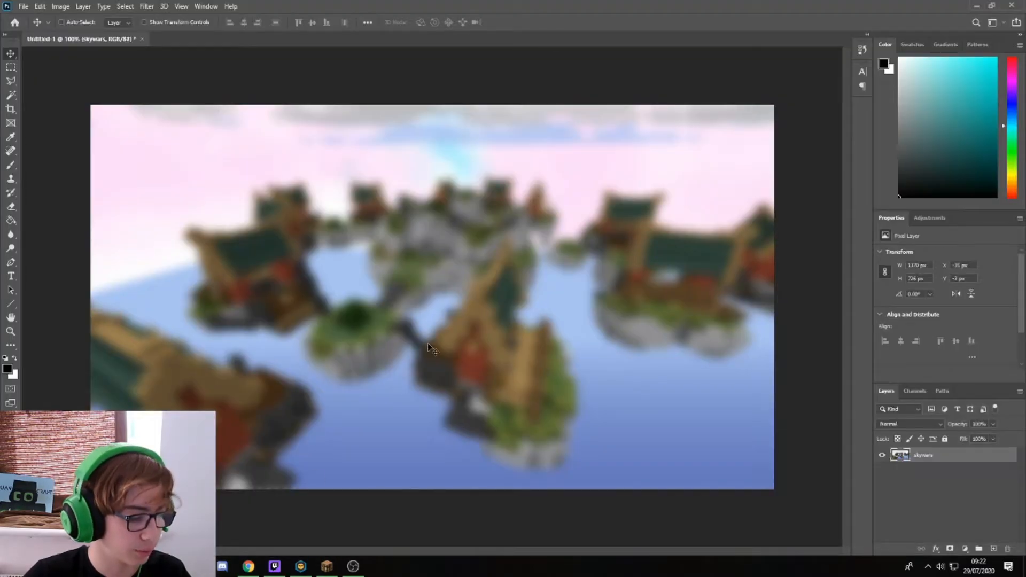
{"action": "key", "text": "ctrl+v"}
{"action": "left_click_drag", "start_coordinate": [434, 290], "coordinate": [510, 298]}
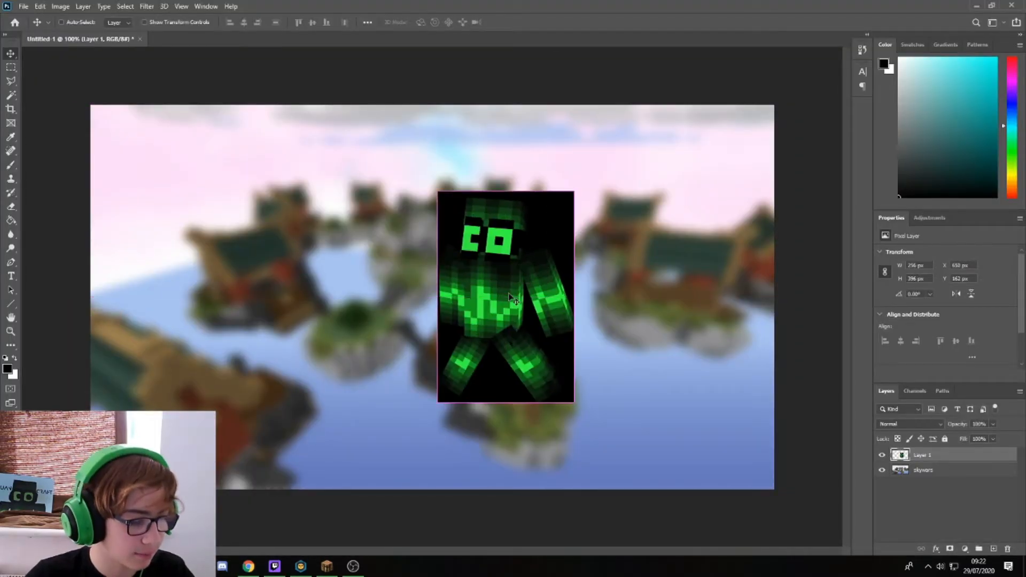
- Scale the pasted character render to about 165% and place it in the right half of the canvas
{"action": "key", "text": "ctrl+t"}
{"action": "left_click_drag", "start_coordinate": [576, 187], "coordinate": [610, 136]}
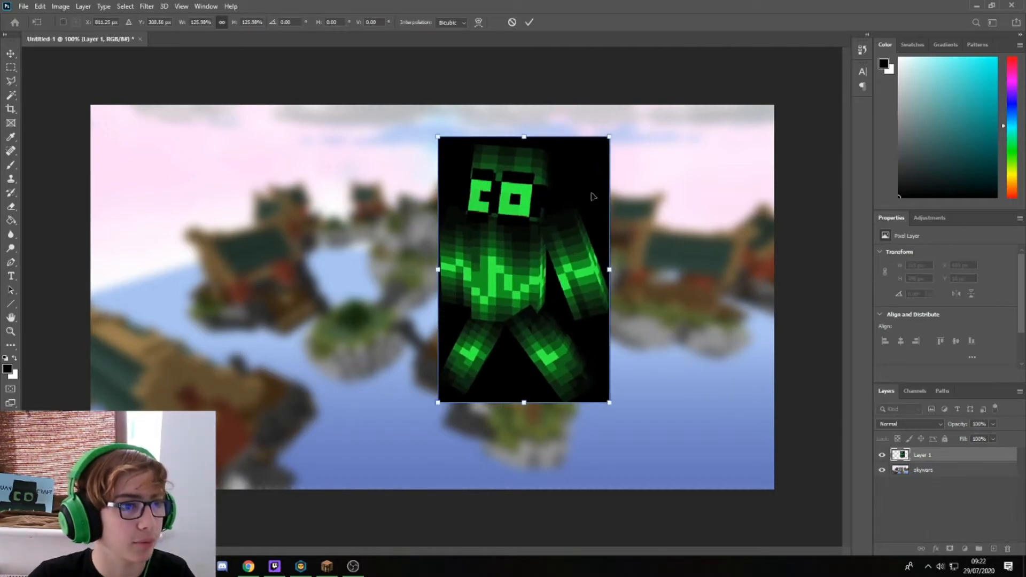
{"action": "left_click_drag", "start_coordinate": [550, 229], "coordinate": [663, 307]}
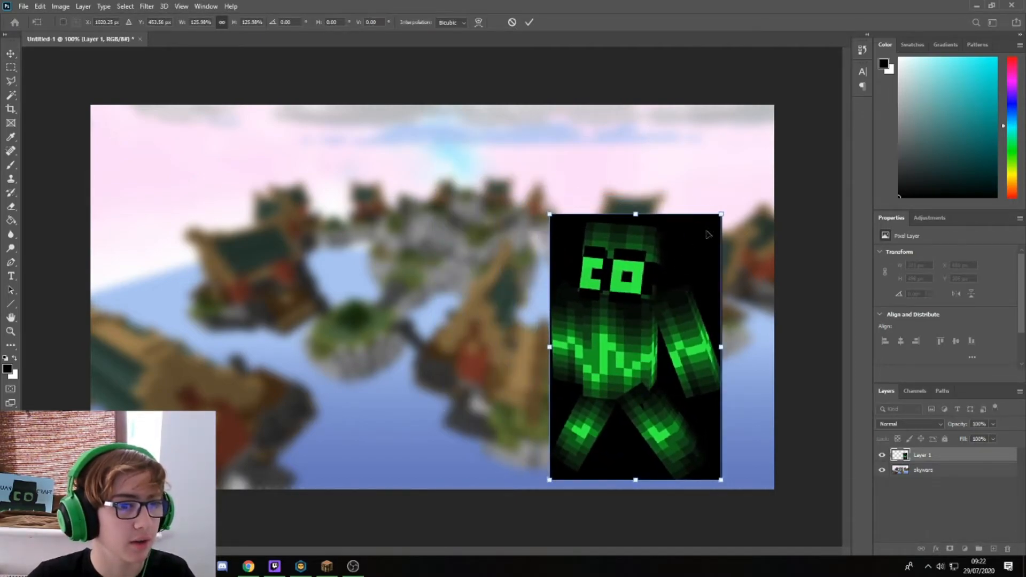
{"action": "left_click_drag", "start_coordinate": [722, 212], "coordinate": [786, 133]}
{"action": "left_click_drag", "start_coordinate": [650, 227], "coordinate": [575, 230]}
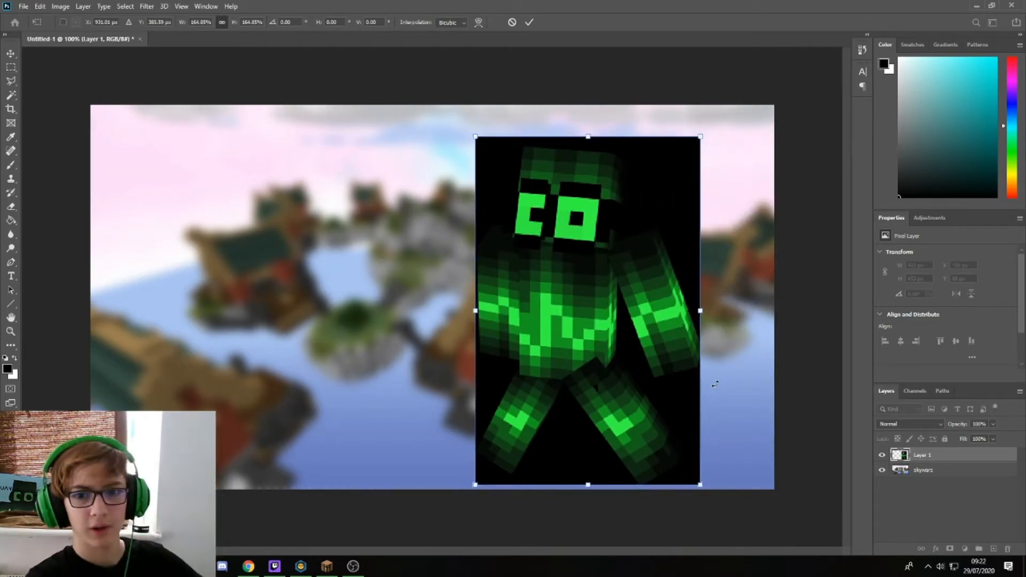
{"action": "left_click_drag", "start_coordinate": [644, 398], "coordinate": [690, 350]}
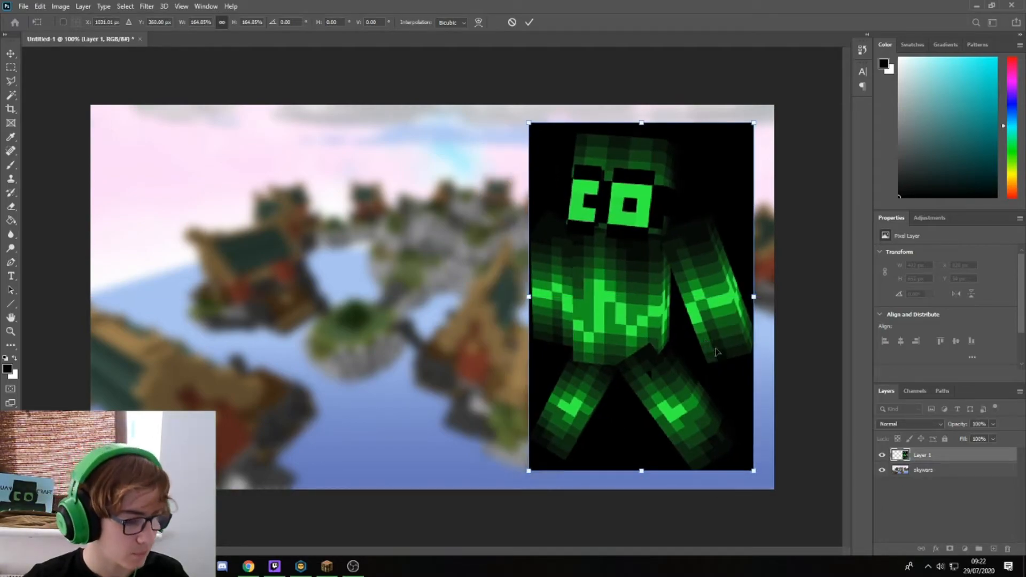
{"action": "key", "text": "Return"}
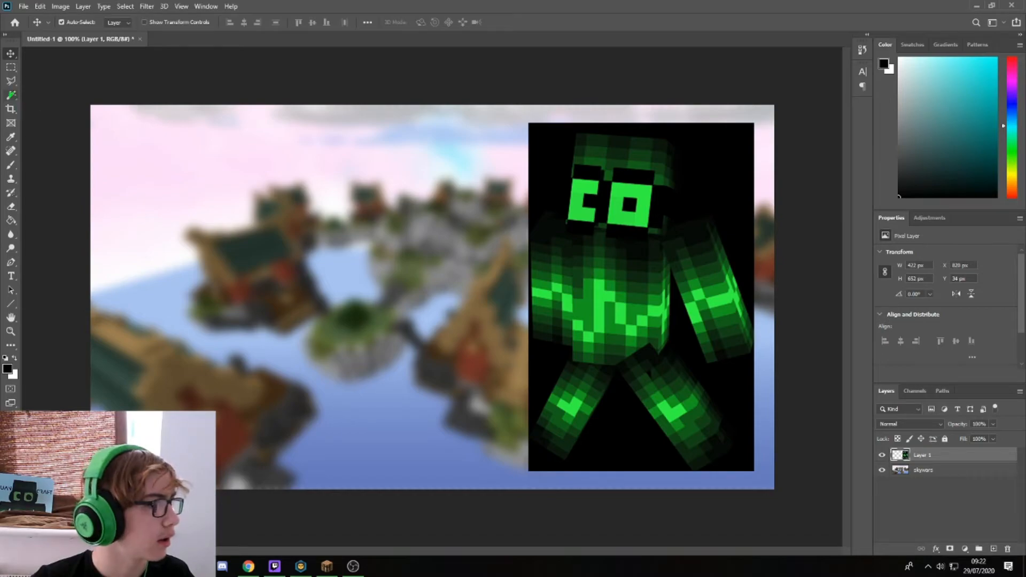
{"action": "left_click", "coordinate": [11, 96]}
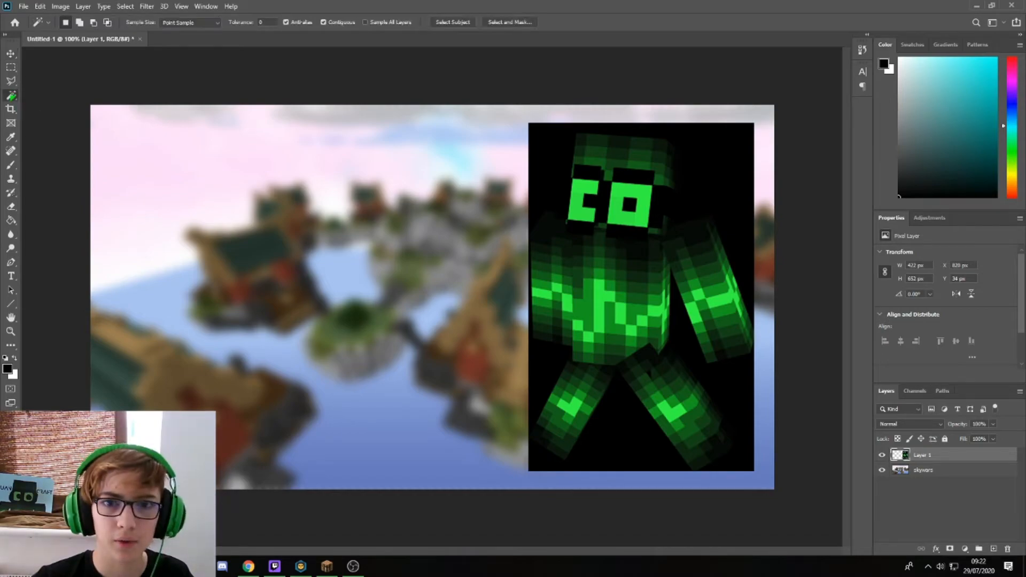
{"action": "left_click", "coordinate": [546, 203]}
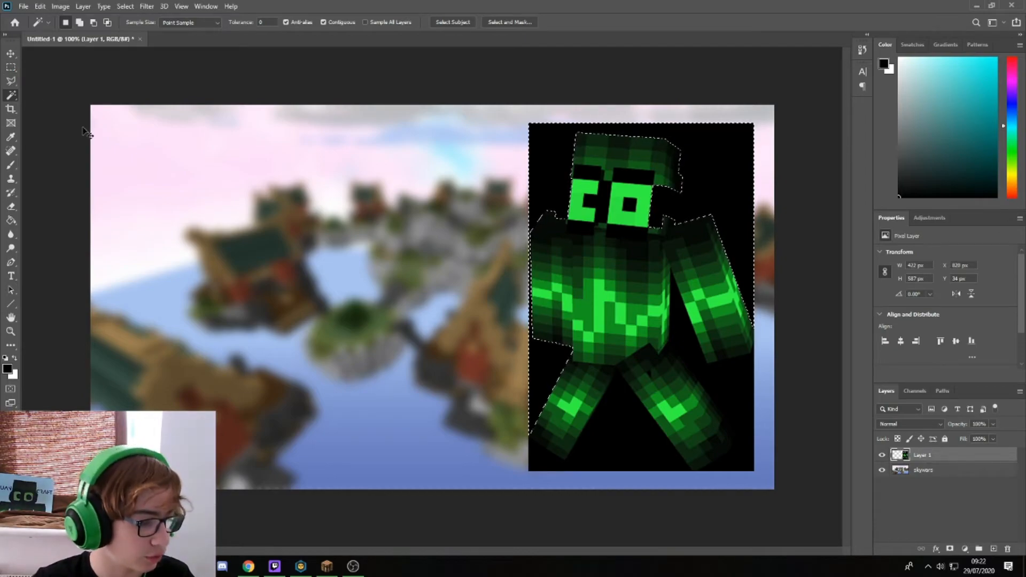
{"action": "key", "text": "ctrl+d"}
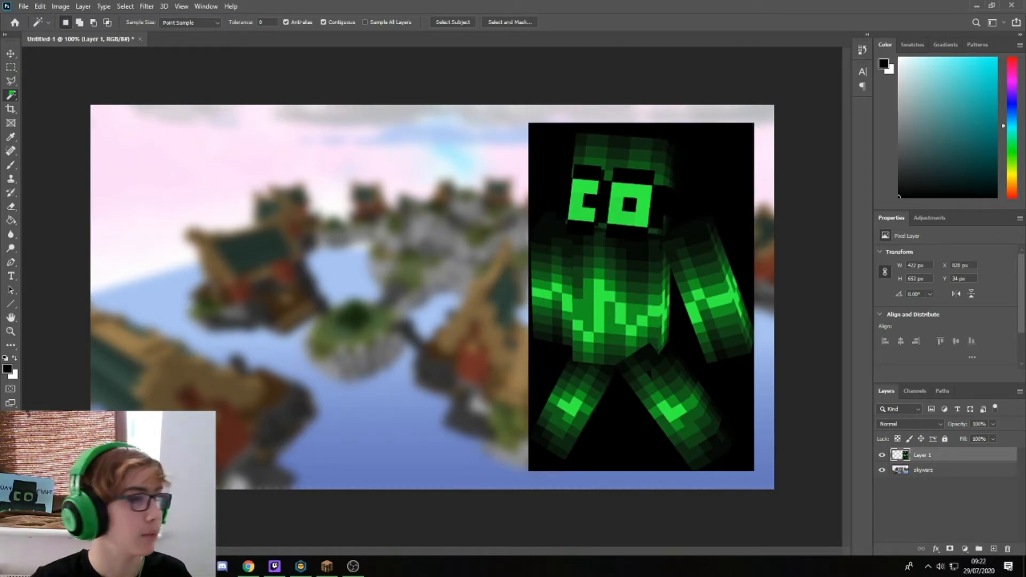
- Trace a closed Polygonal Lasso selection around the whole character, following the head, arms, body and both legs
{"action": "left_click", "coordinate": [11, 81]}
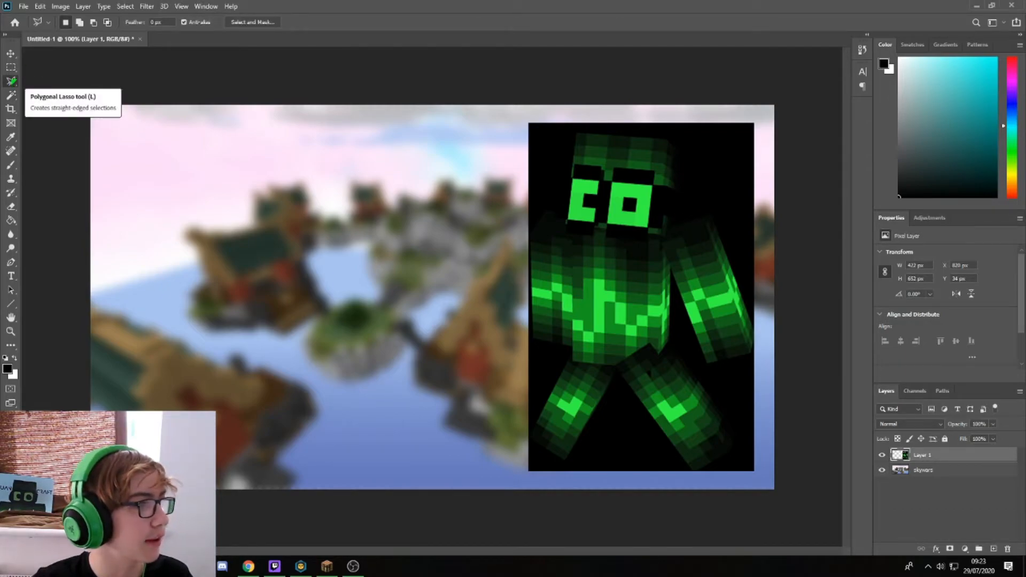
{"action": "left_click", "coordinate": [678, 218]}
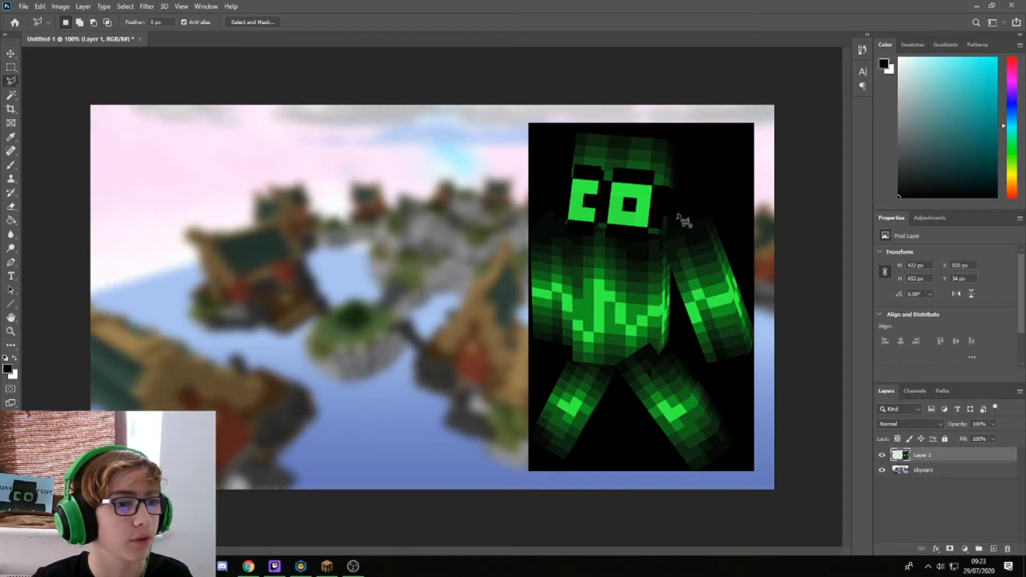
{"action": "left_click", "coordinate": [684, 145]}
{"action": "left_click", "coordinate": [671, 138]}
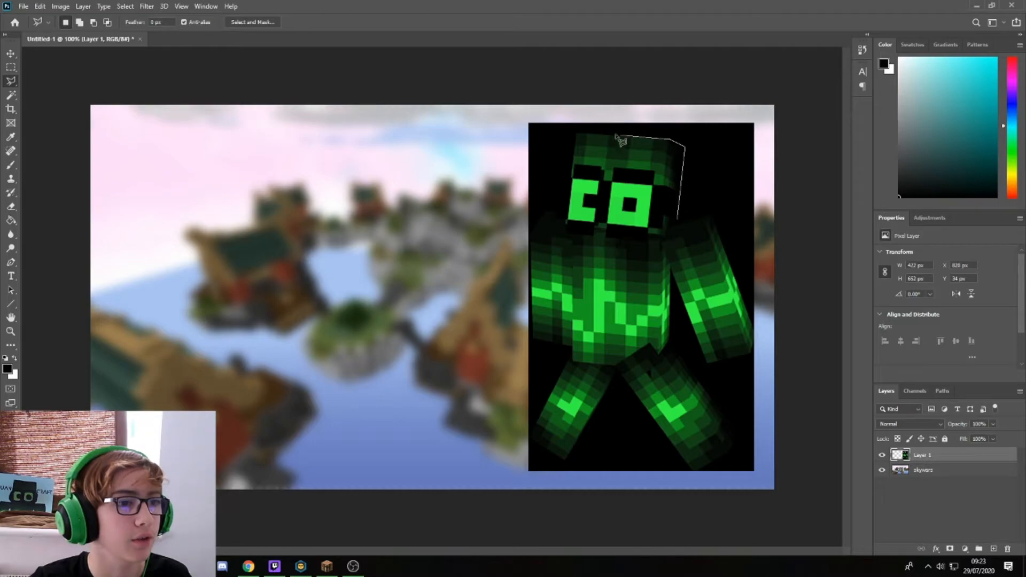
{"action": "left_click", "coordinate": [578, 133]}
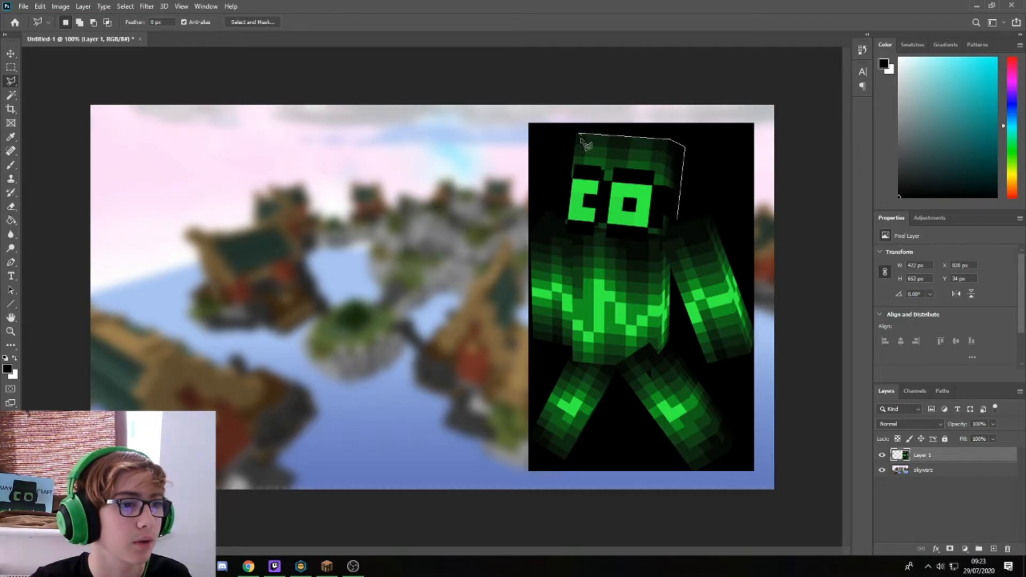
{"action": "left_click", "coordinate": [566, 221]}
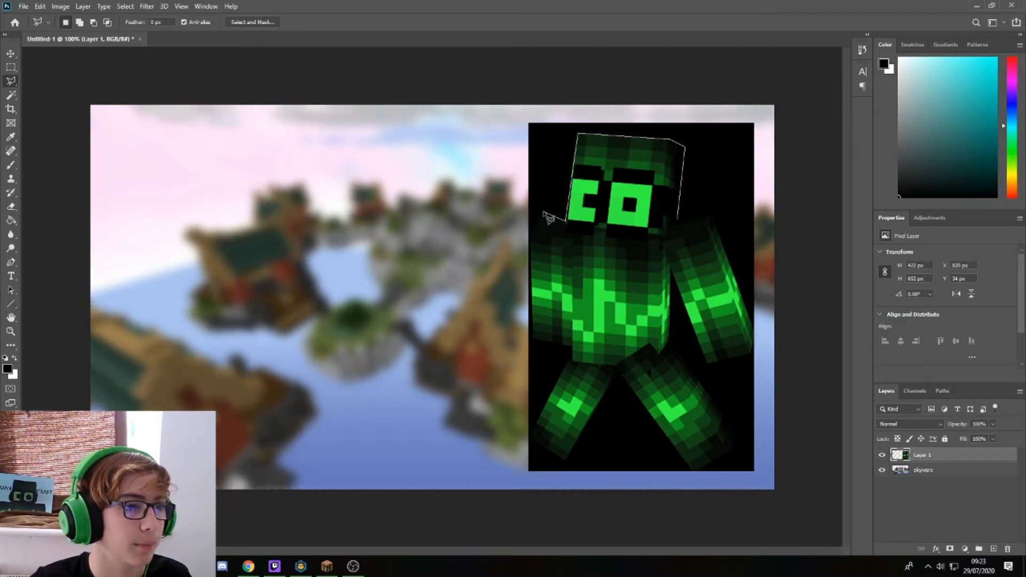
{"action": "left_click", "coordinate": [539, 213]}
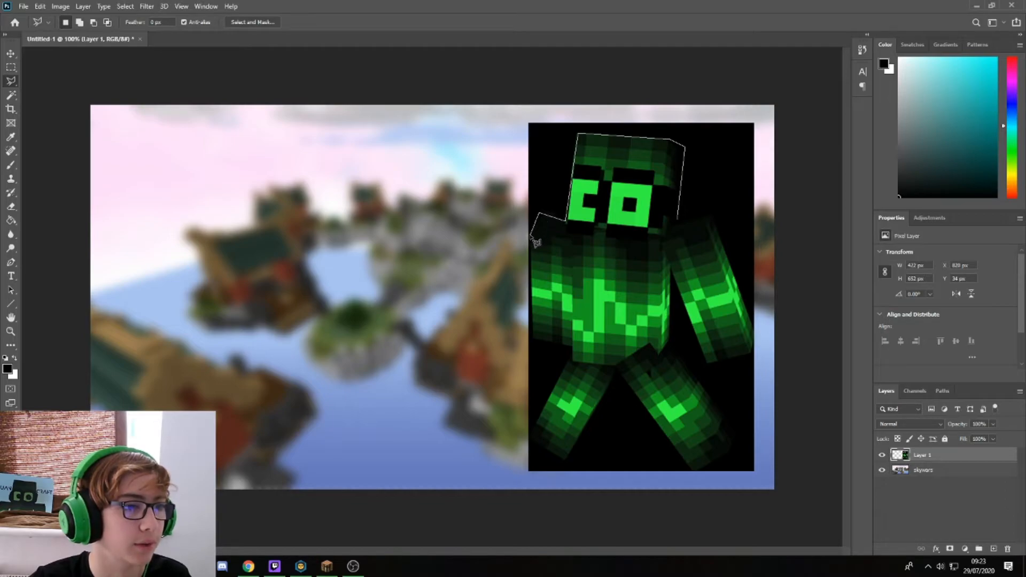
{"action": "left_click", "coordinate": [531, 235]}
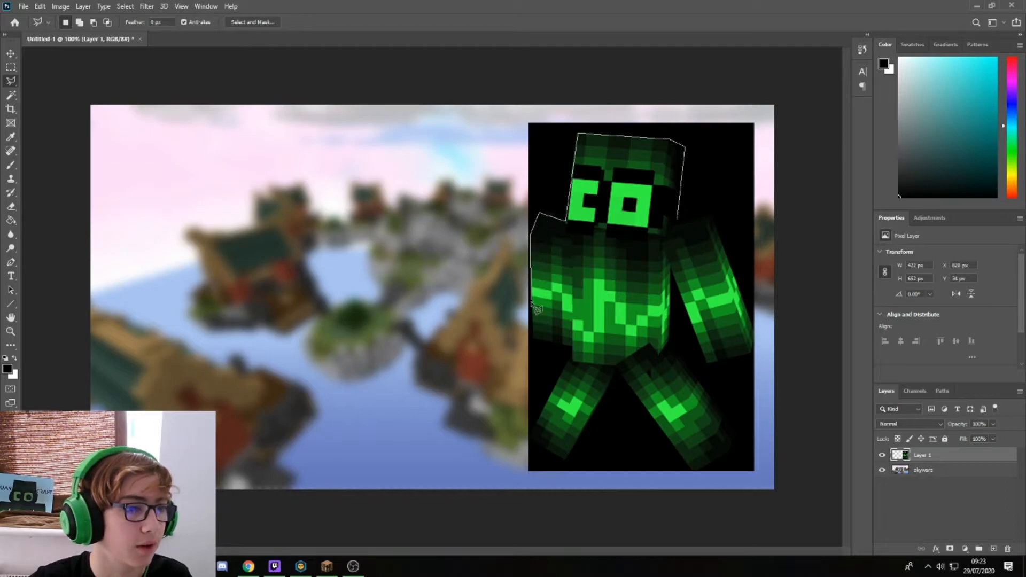
{"action": "left_click", "coordinate": [534, 340]}
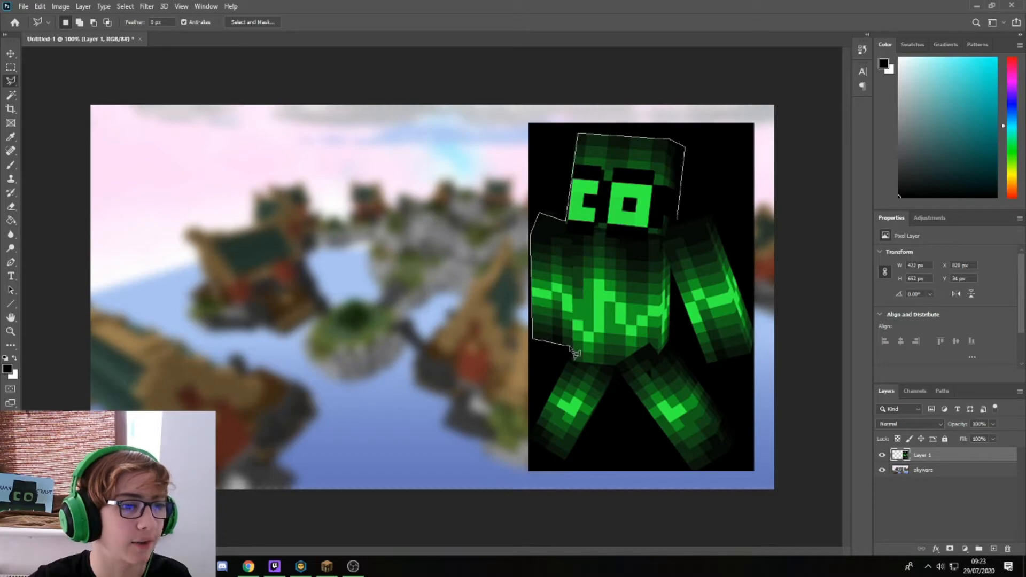
{"action": "left_click", "coordinate": [570, 346]}
{"action": "left_click", "coordinate": [571, 362]}
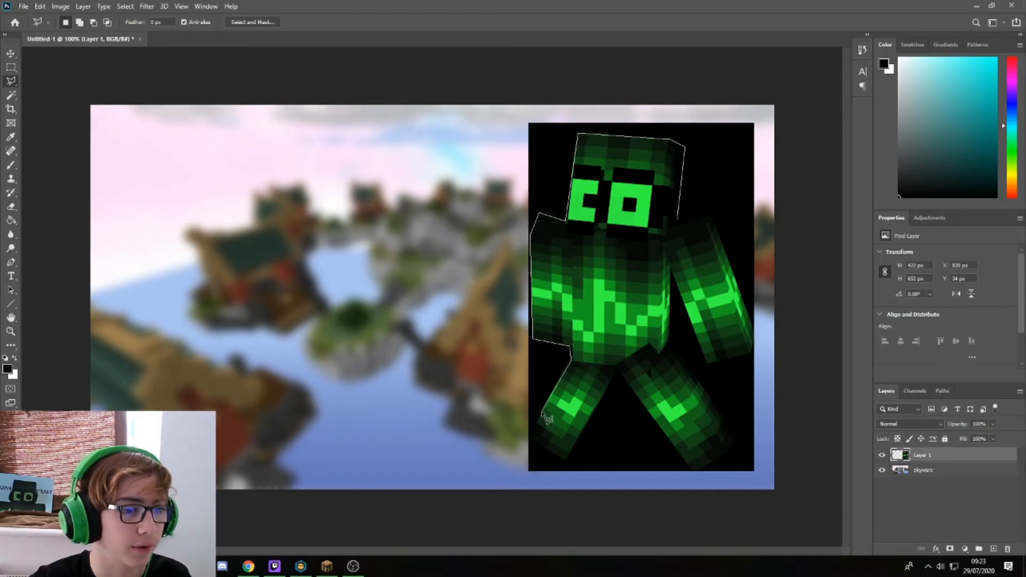
{"action": "left_click", "coordinate": [529, 437]}
{"action": "left_click", "coordinate": [564, 459]}
{"action": "left_click", "coordinate": [617, 369]}
{"action": "left_click", "coordinate": [693, 472]}
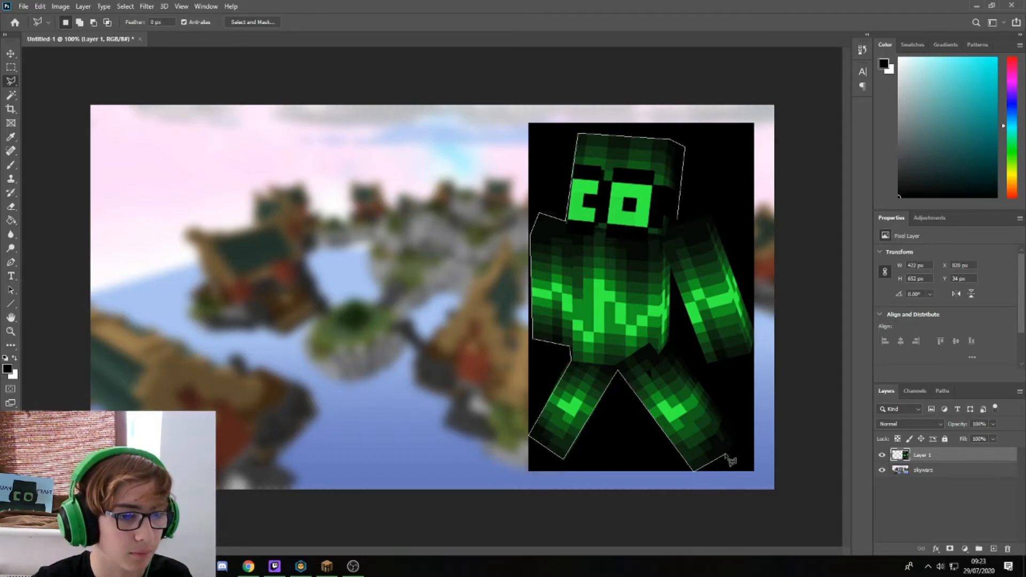
{"action": "left_click", "coordinate": [735, 432]}
{"action": "left_click", "coordinate": [673, 347]}
{"action": "left_click", "coordinate": [672, 270]}
{"action": "left_click", "coordinate": [709, 362]}
{"action": "left_click", "coordinate": [754, 353]}
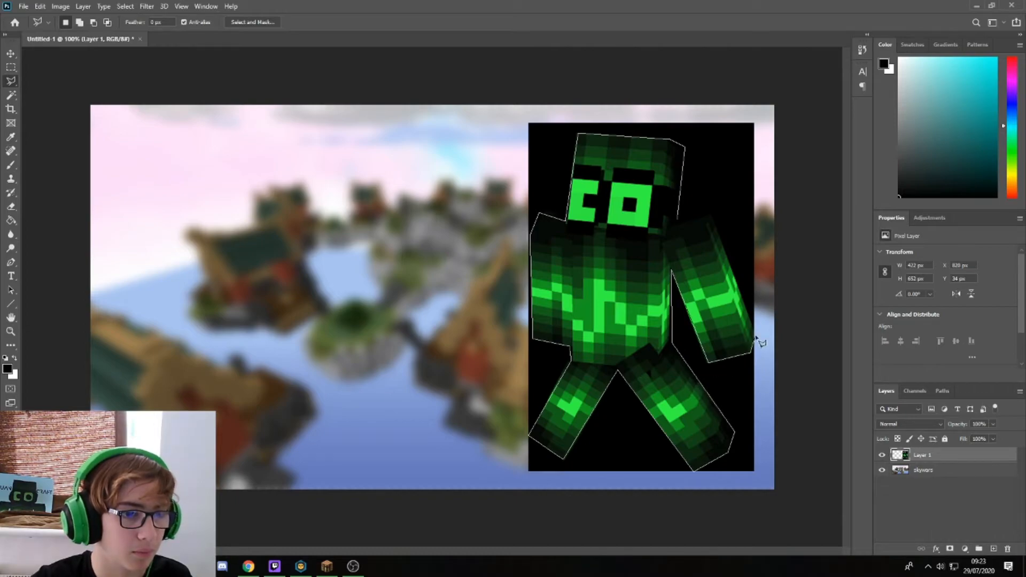
{"action": "left_click", "coordinate": [756, 332]}
{"action": "left_click", "coordinate": [711, 209]}
{"action": "left_click", "coordinate": [678, 221]}
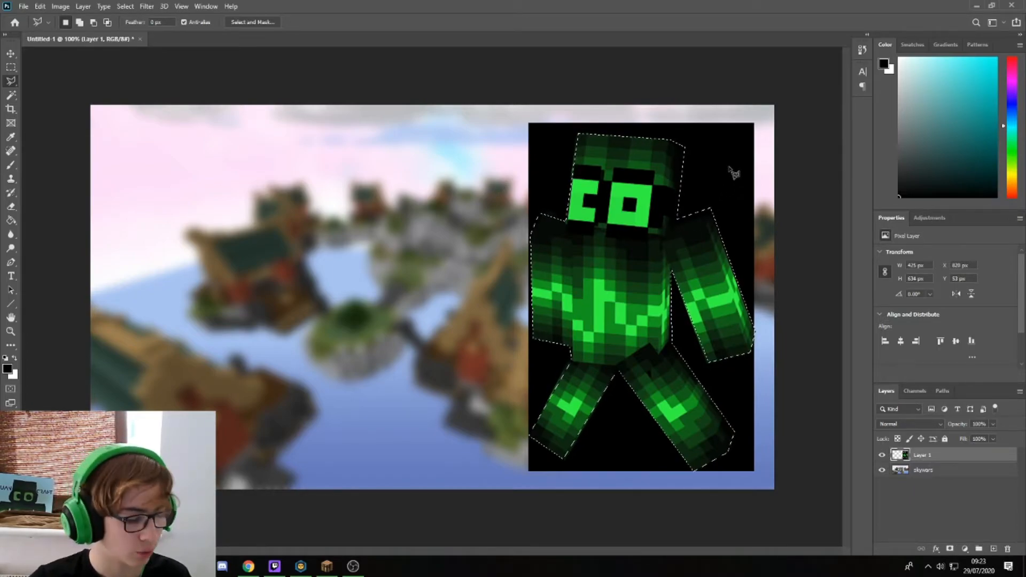
- Copy the selected character to a new layer and delete Layer 1, which holds the black background
{"action": "key", "text": "ctrl+j"}
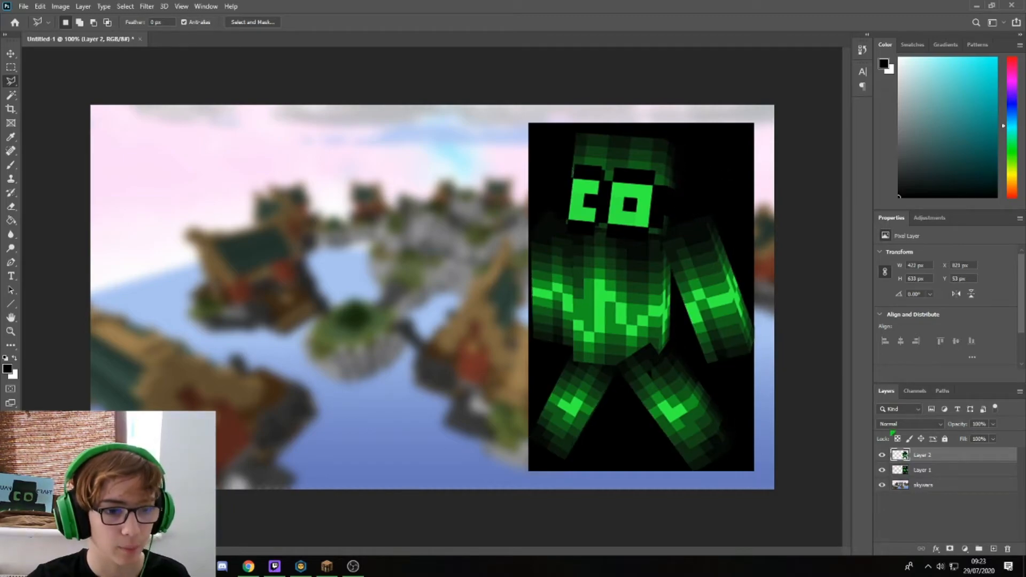
{"action": "left_click", "coordinate": [918, 476]}
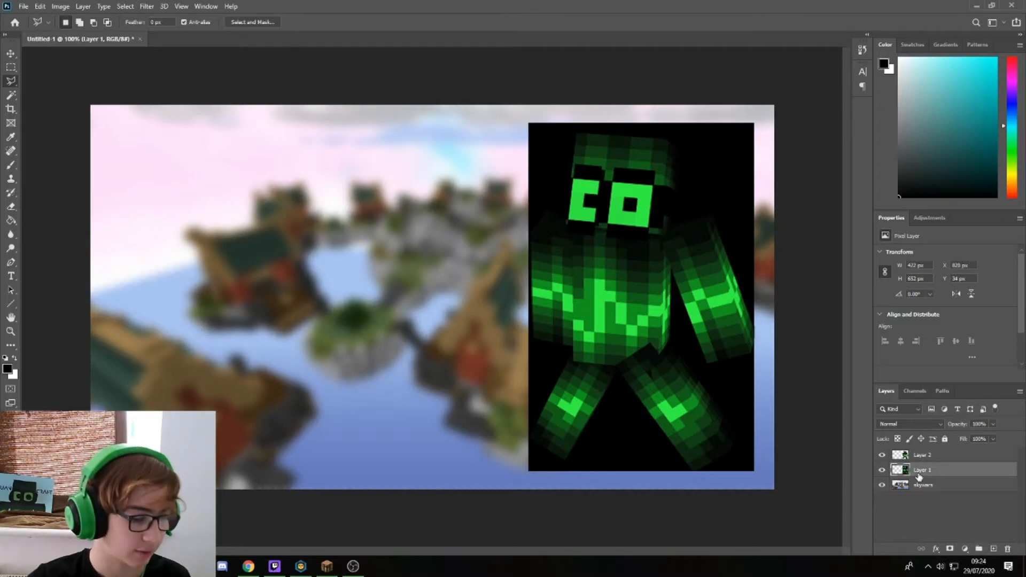
{"action": "key", "text": "Delete"}
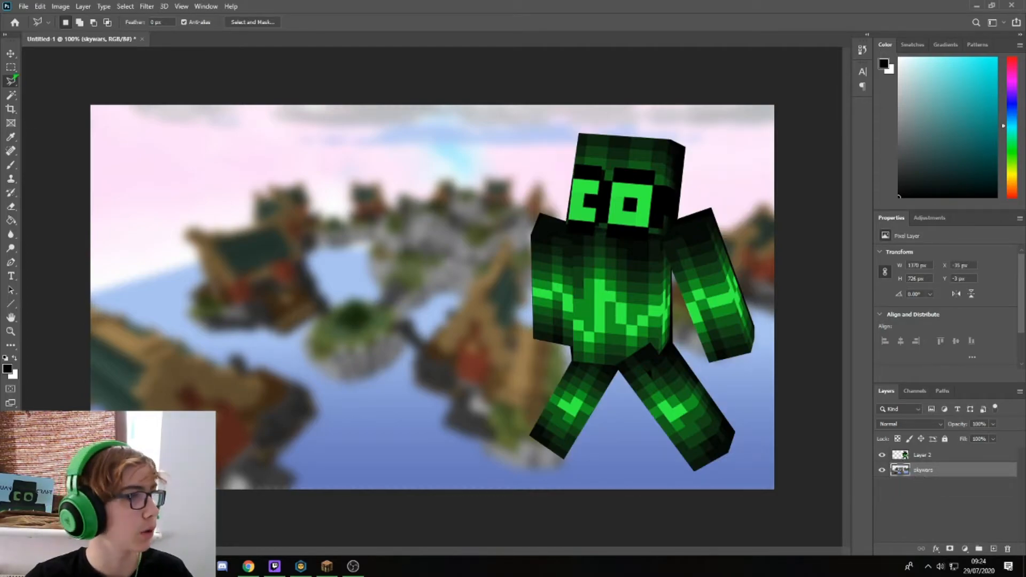
- Enlarge the cut-out character to about 142%, tilt it about -10° and position it with its legs running off the canvas's lower edge
{"action": "left_click", "coordinate": [10, 54]}
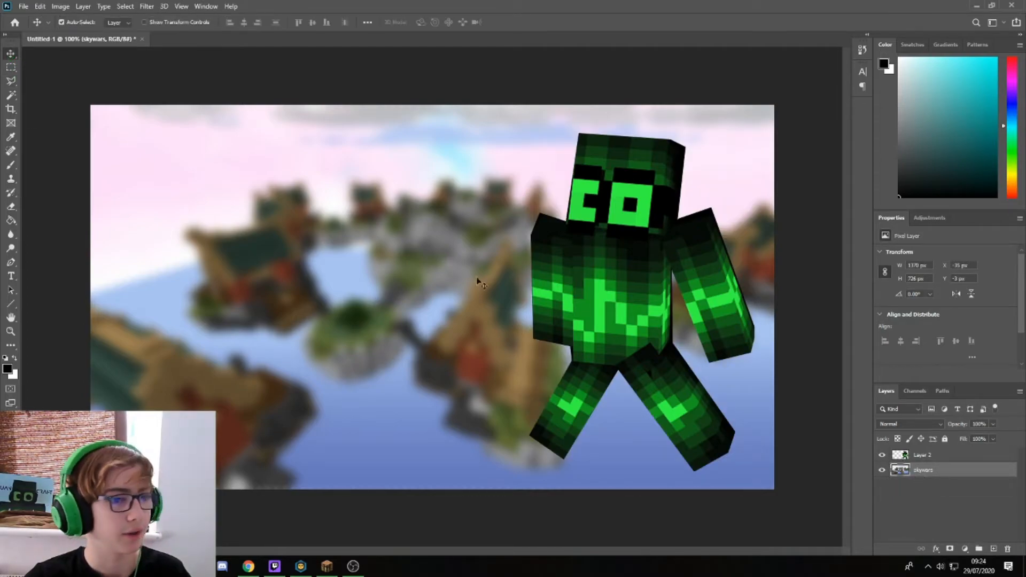
{"action": "left_click", "coordinate": [592, 269]}
{"action": "key", "text": "ctrl+t"}
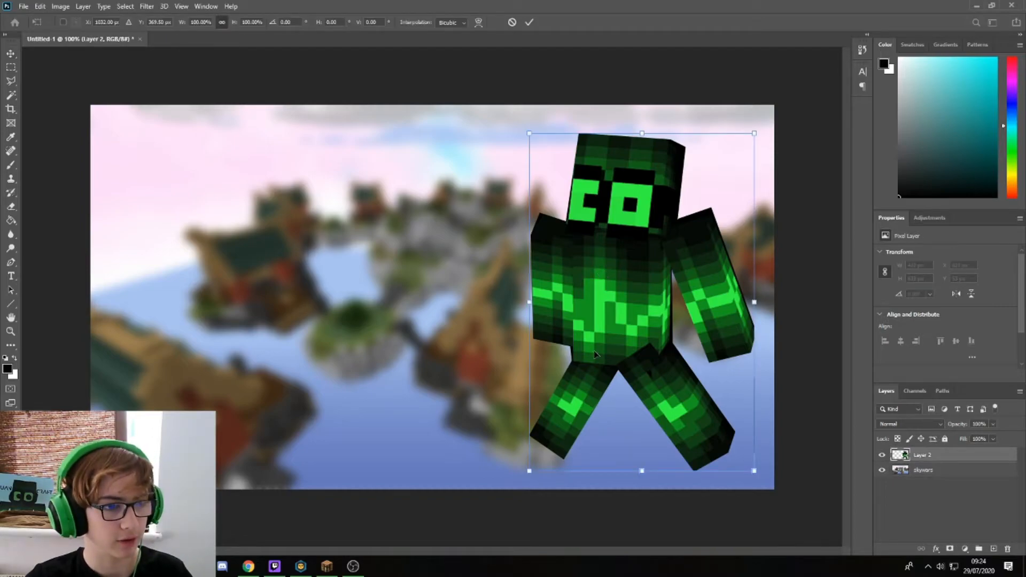
{"action": "left_click_drag", "start_coordinate": [528, 133], "coordinate": [449, 142]}
{"action": "left_click_drag", "start_coordinate": [657, 288], "coordinate": [646, 312]}
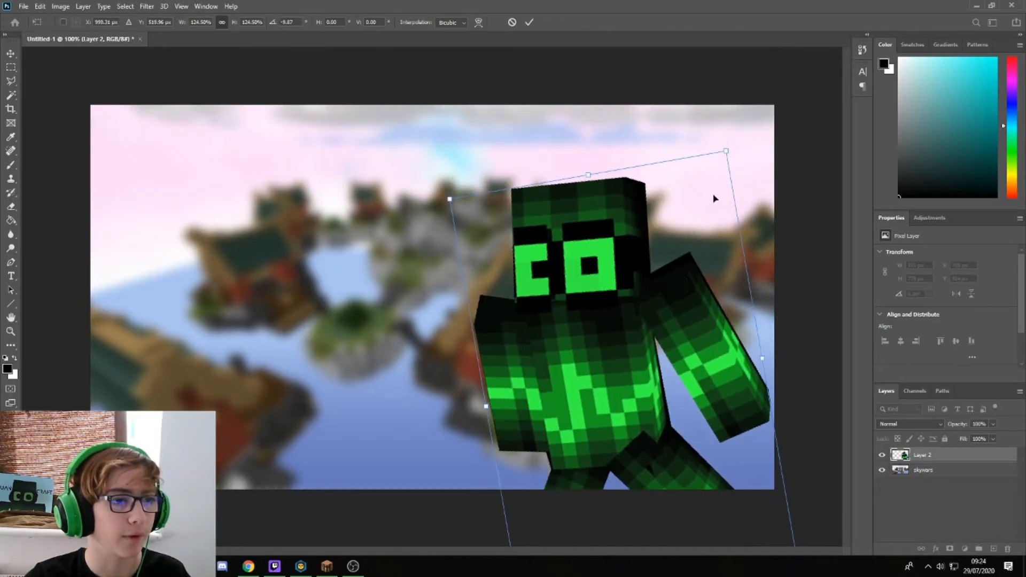
{"action": "left_click_drag", "start_coordinate": [726, 154], "coordinate": [754, 88]}
{"action": "left_click_drag", "start_coordinate": [626, 267], "coordinate": [635, 316]}
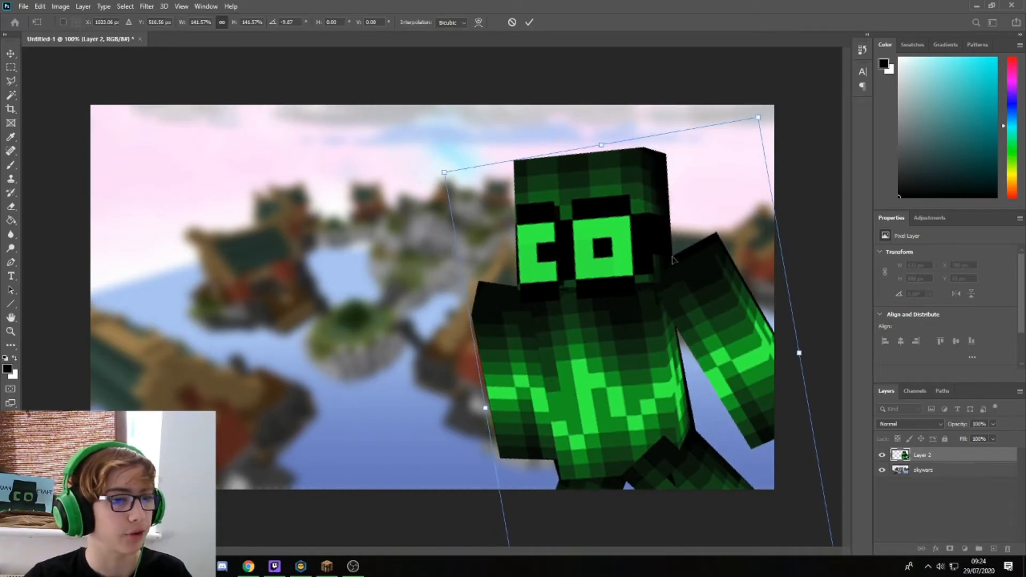
{"action": "key", "text": "Return"}
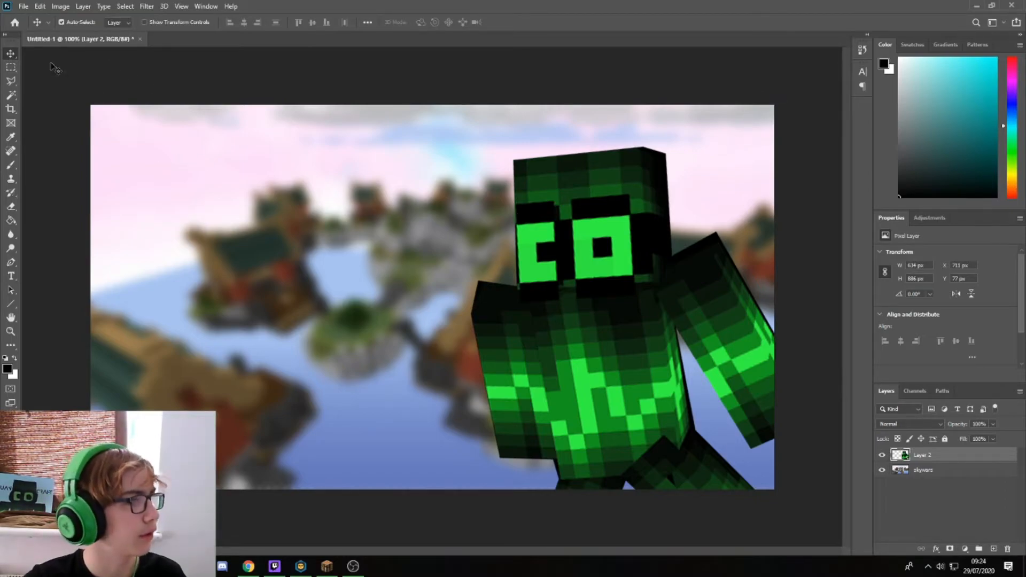
- Pick the Horizontal Type tool, switch to Chrome and open fontspace.com
{"action": "left_click", "coordinate": [11, 276]}
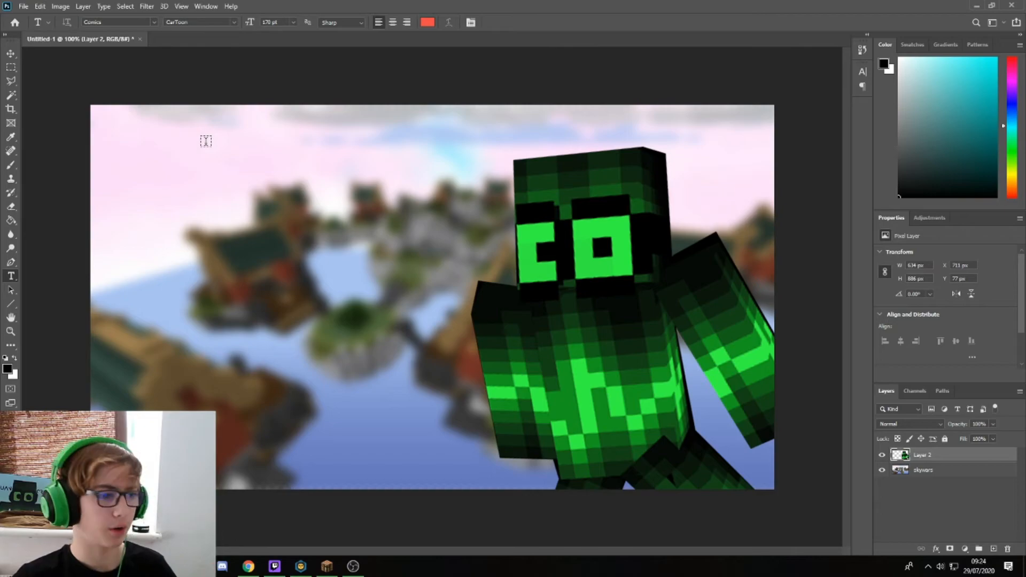
{"action": "left_click", "coordinate": [248, 566]}
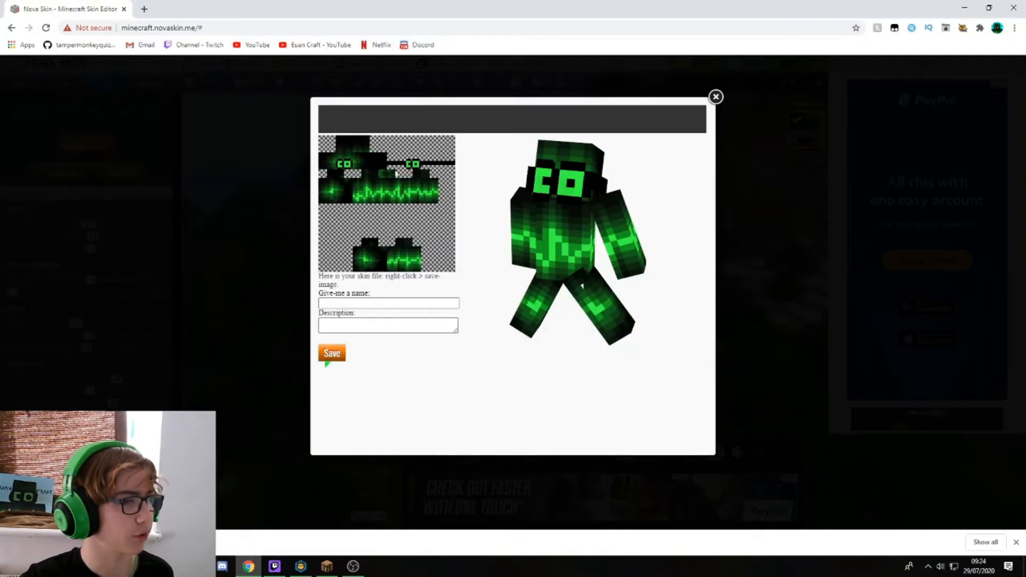
{"action": "left_click", "coordinate": [247, 29]}
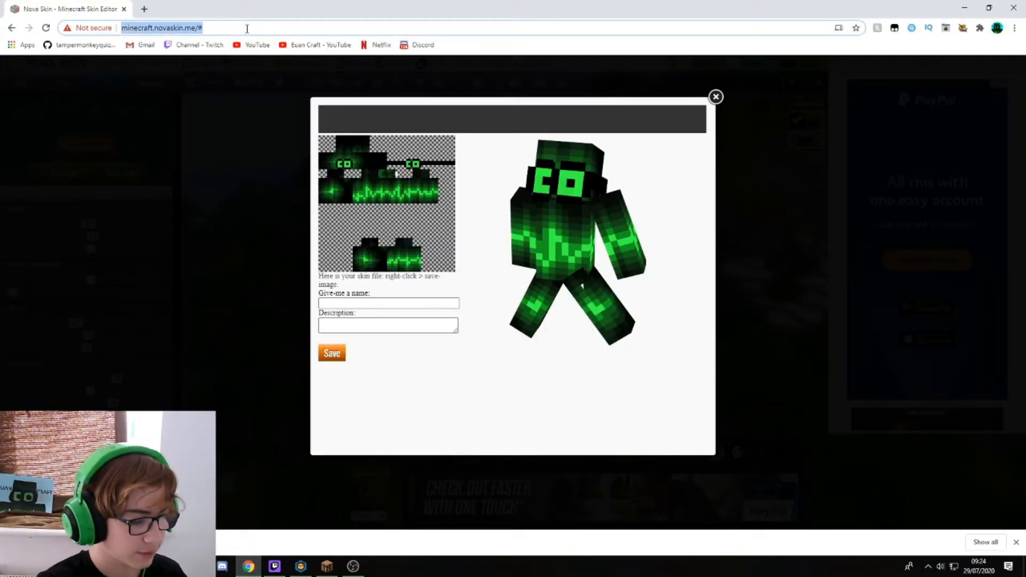
{"action": "type", "text": "fontspace.com"}
{"action": "key", "text": "Return"}
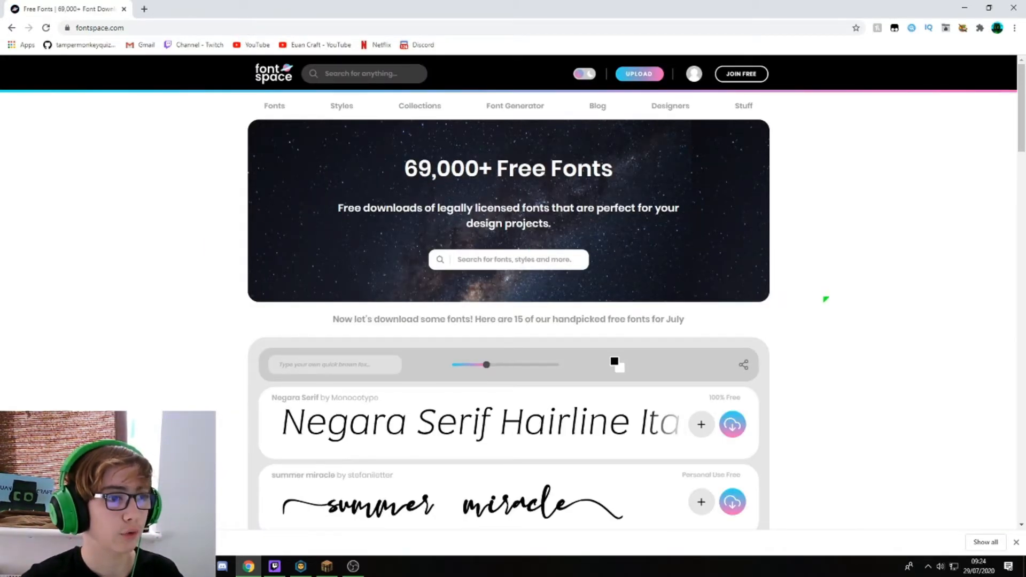
- Look through the handpicked free fonts and font collections on the FontSpace home page, and close the page
{"action": "scroll", "coordinate": [581, 310], "scroll_direction": "down", "scroll_amount": 5}
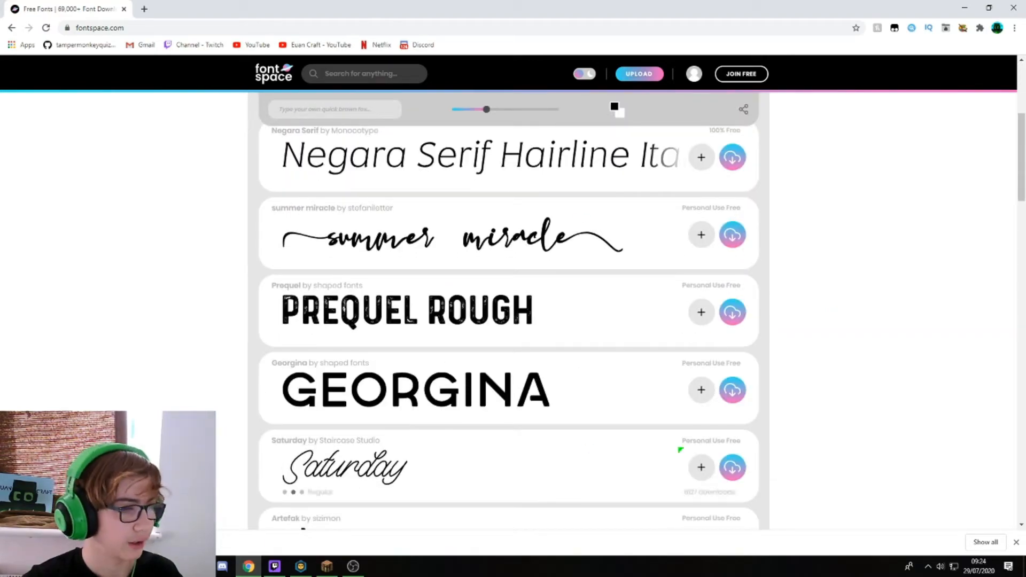
{"action": "left_click", "coordinate": [1014, 543]}
{"action": "scroll", "coordinate": [873, 403], "scroll_direction": "up", "scroll_amount": 5}
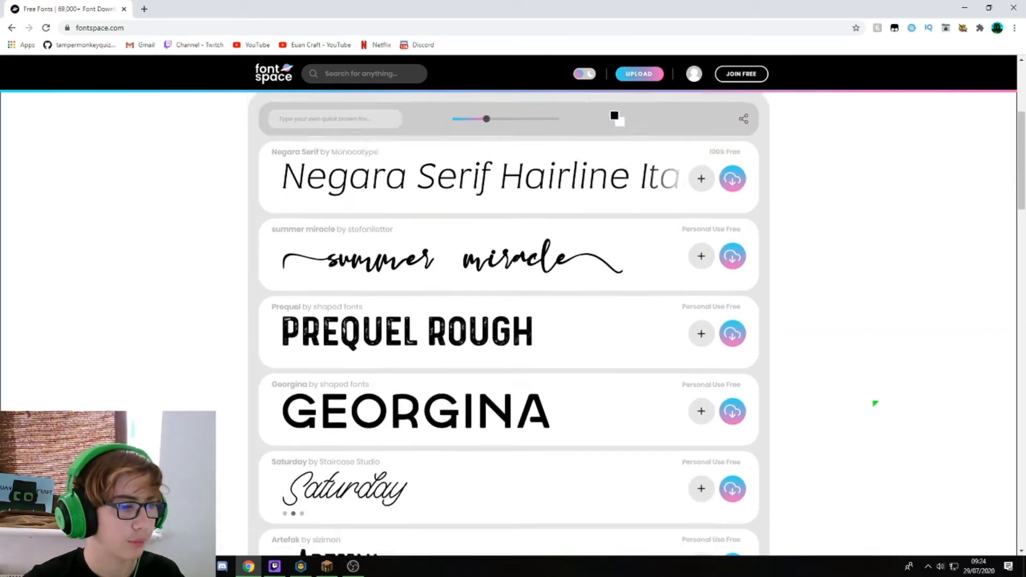
{"action": "scroll", "coordinate": [860, 267], "scroll_direction": "down", "scroll_amount": 10}
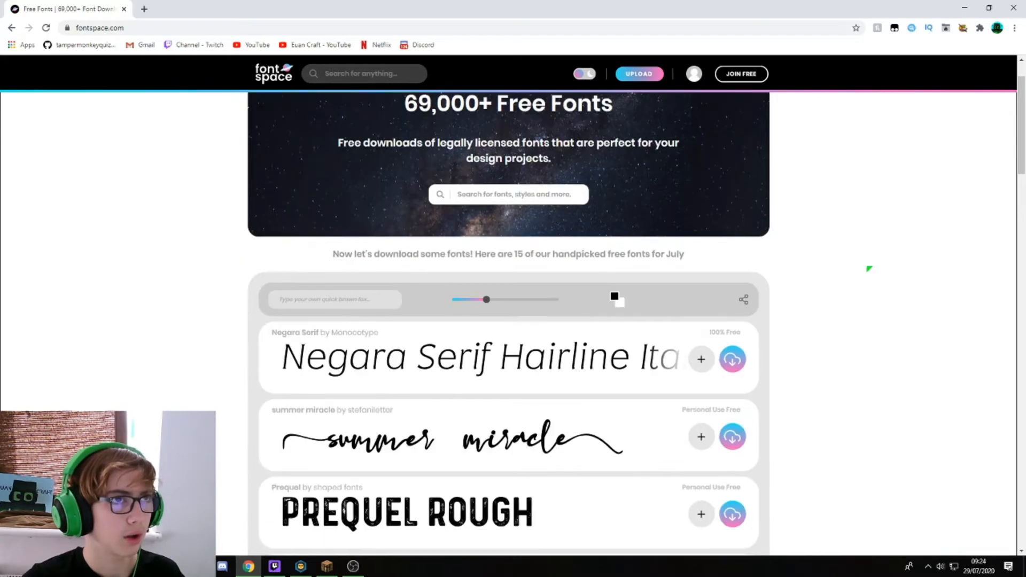
{"action": "scroll", "coordinate": [460, 323], "scroll_direction": "down", "scroll_amount": 7}
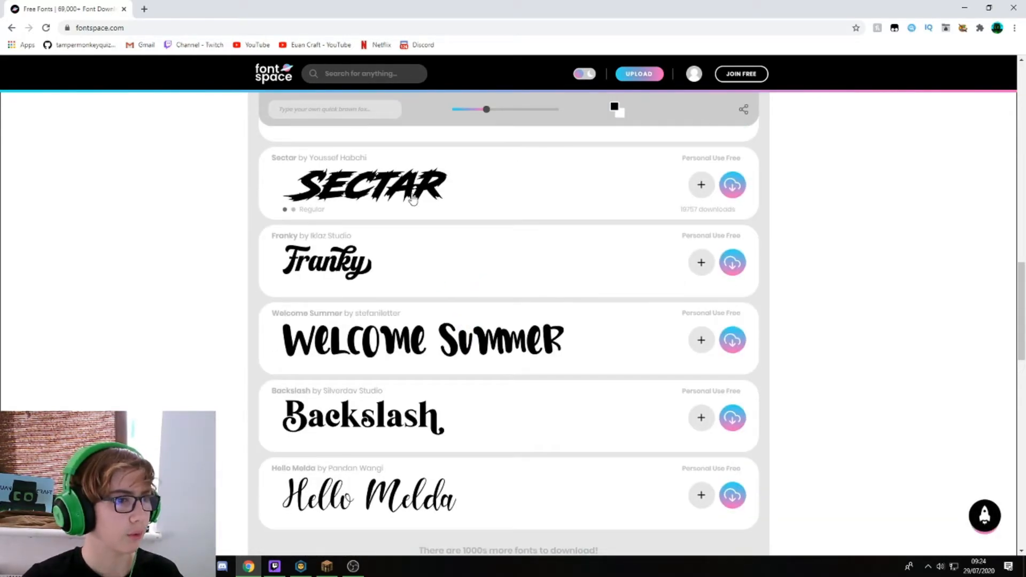
{"action": "scroll", "coordinate": [429, 352], "scroll_direction": "down", "scroll_amount": 1}
{"action": "scroll", "coordinate": [429, 353], "scroll_direction": "down", "scroll_amount": 6}
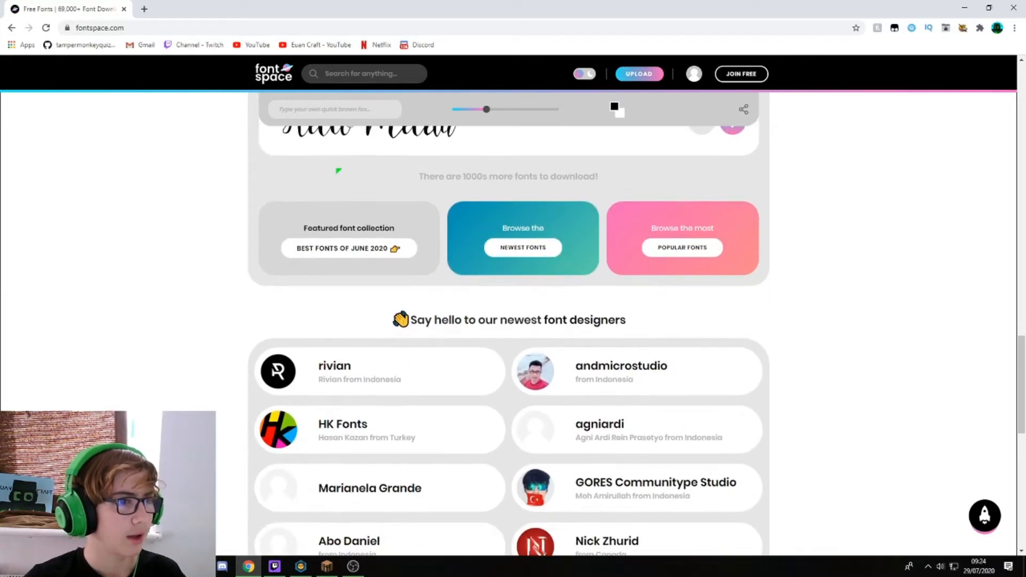
{"action": "scroll", "coordinate": [342, 171], "scroll_direction": "up", "scroll_amount": 1}
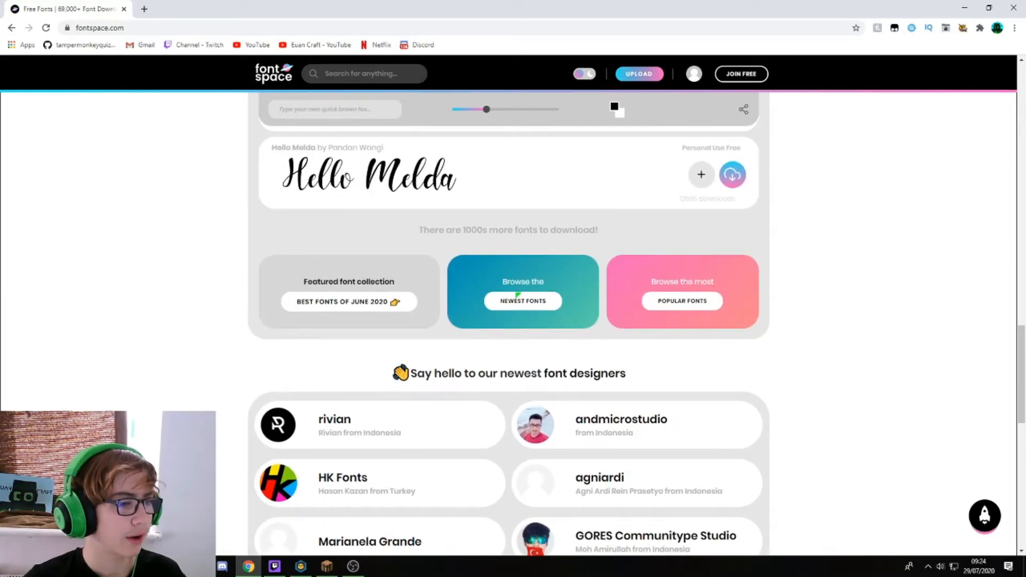
{"action": "scroll", "coordinate": [514, 286], "scroll_direction": "down", "scroll_amount": 5}
{"action": "scroll", "coordinate": [429, 337], "scroll_direction": "down", "scroll_amount": 1}
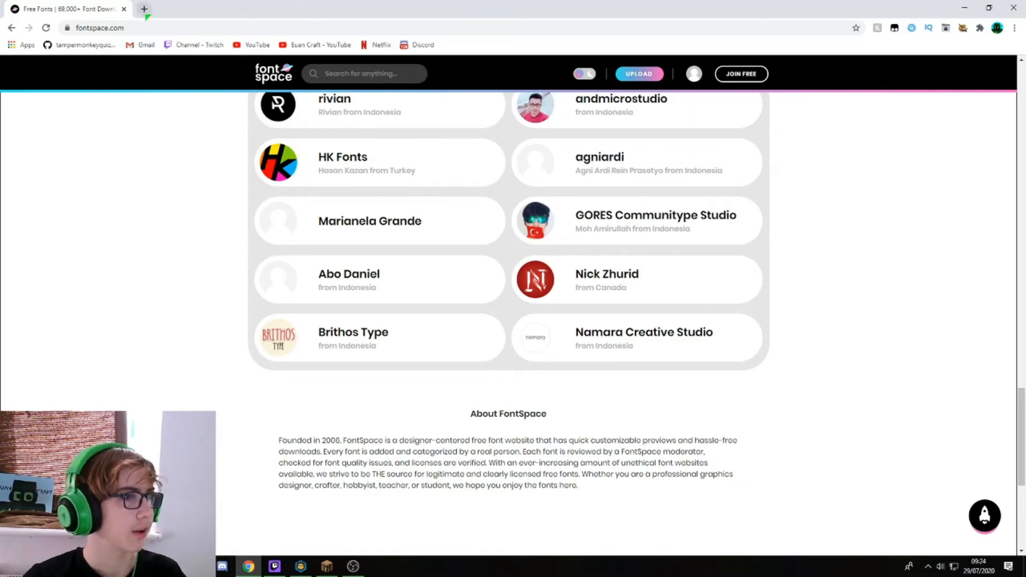
{"action": "left_click", "coordinate": [125, 9]}
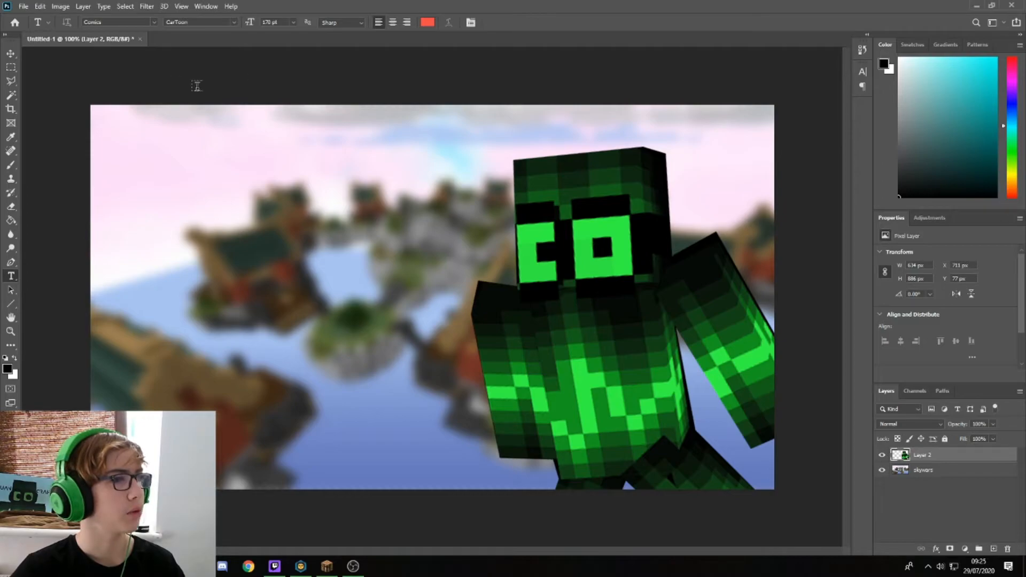
- Add a two-line title reading "HOW TO MAKE" and "A THUMBNAIL" across the upper part of the canvas
{"action": "left_click", "coordinate": [163, 176]}
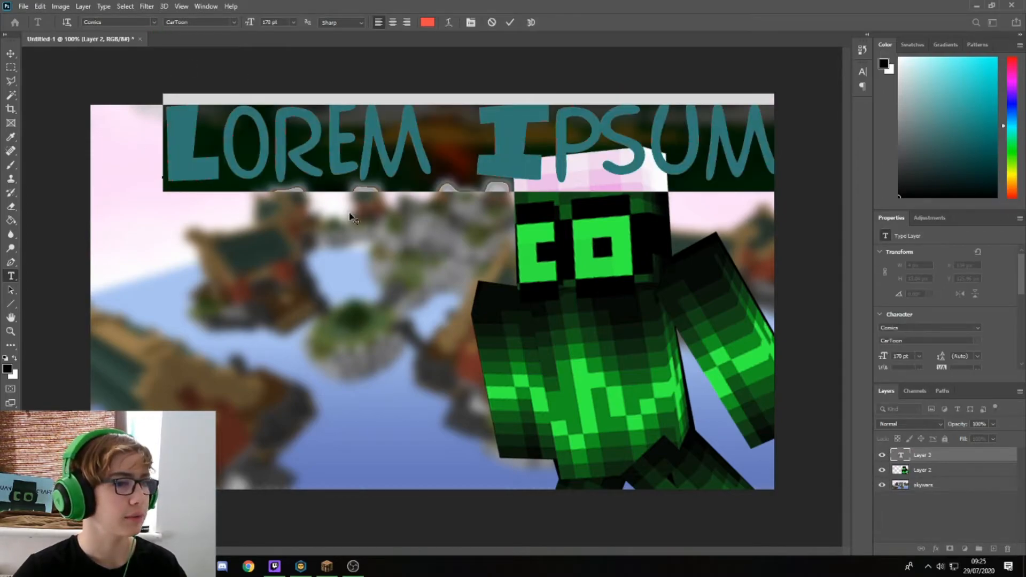
{"action": "left_click_drag", "start_coordinate": [351, 217], "coordinate": [291, 249]}
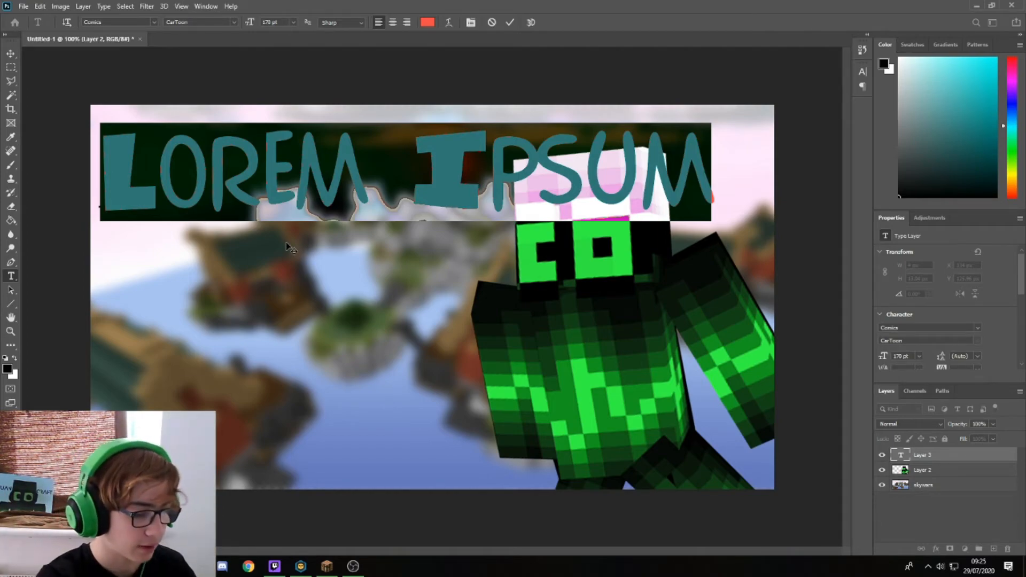
{"action": "type", "text": "HOW TO MAKE"}
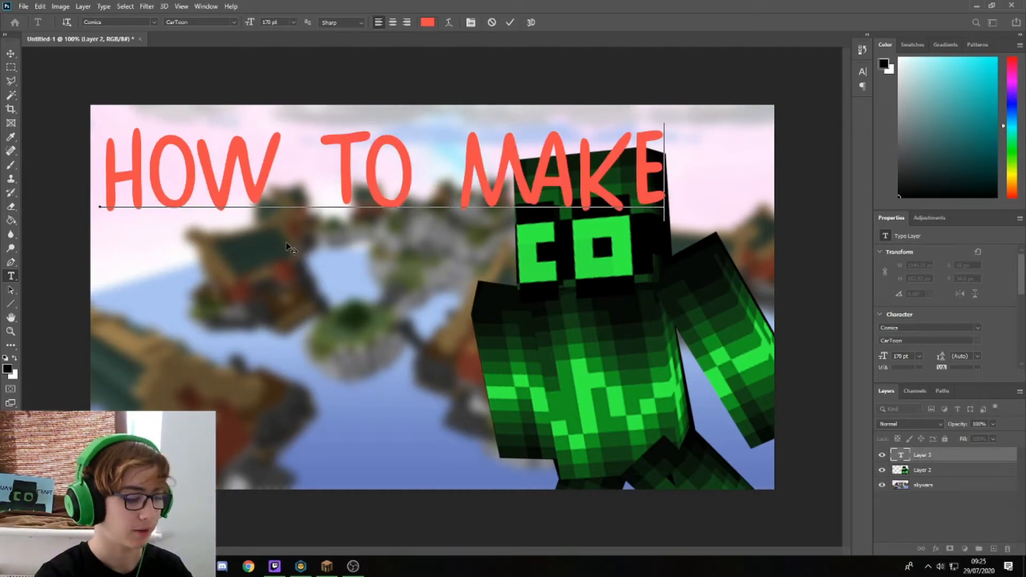
{"action": "key", "text": "Return"}
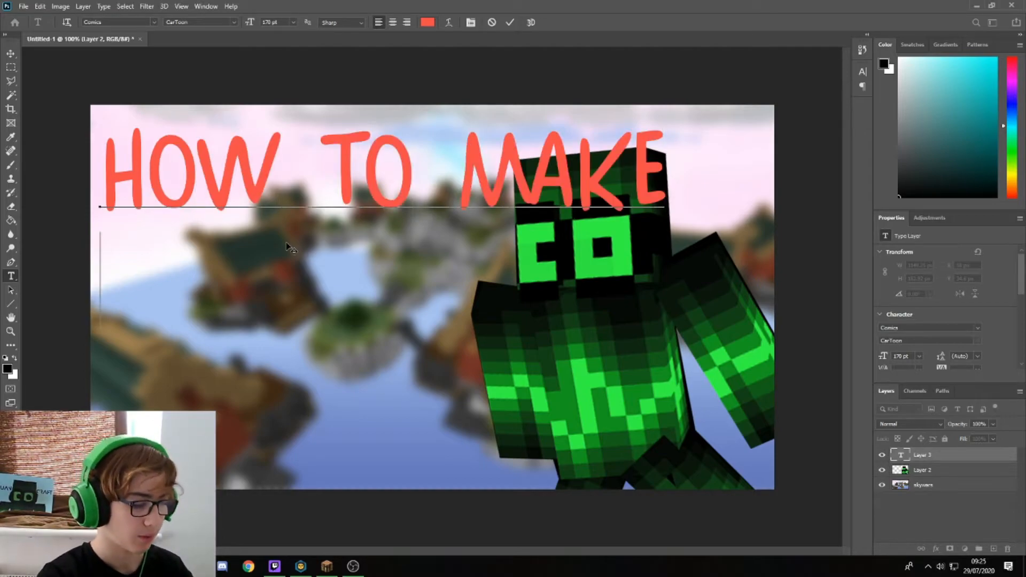
{"action": "type", "text": "A THUMB"}
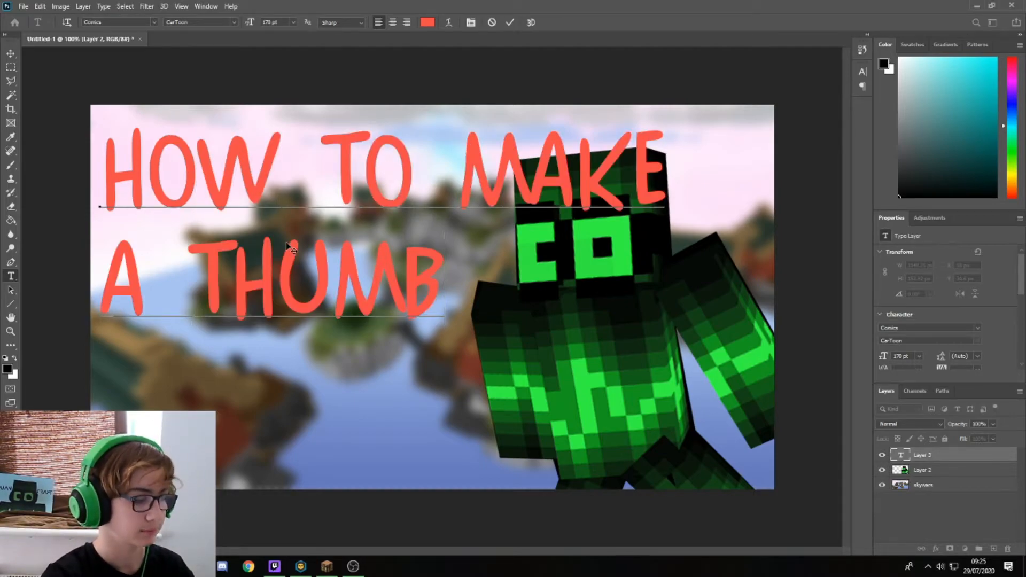
{"action": "type", "text": "NAIL"}
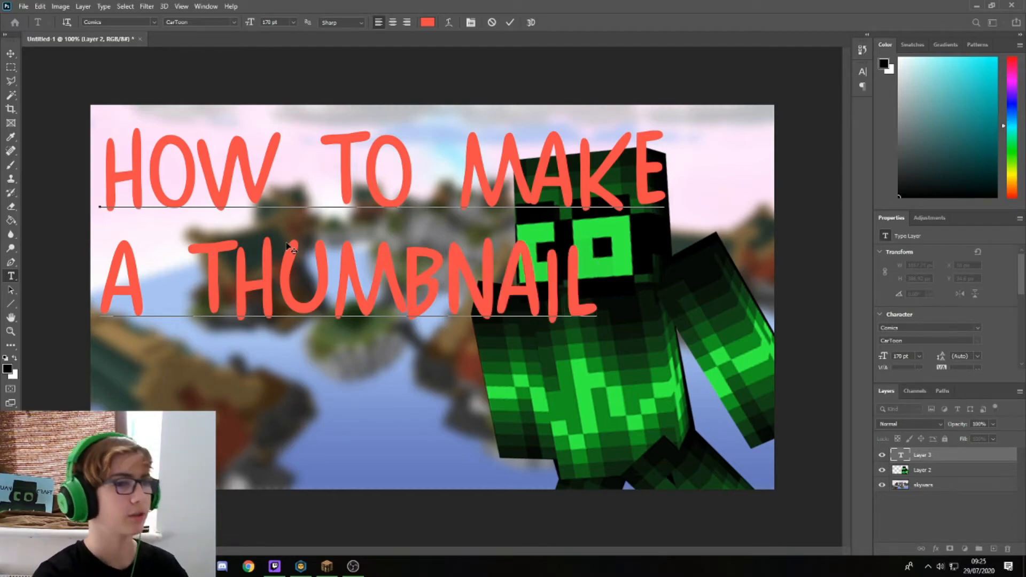
- Replace the whole title text with "HOW TO"
{"action": "key", "text": "ctrl+a"}
{"action": "key", "text": "BackSpace"}
{"action": "type", "text": "HOW RTO"}
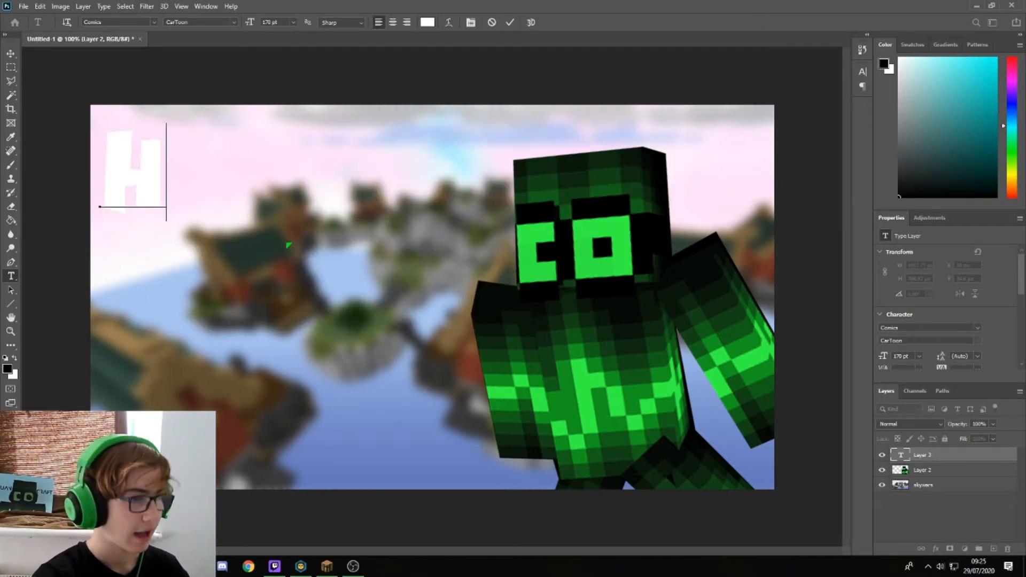
{"action": "key", "text": "BackSpace"}
{"action": "key", "text": "BackSpace"}
{"action": "key", "text": "BackSpace"}
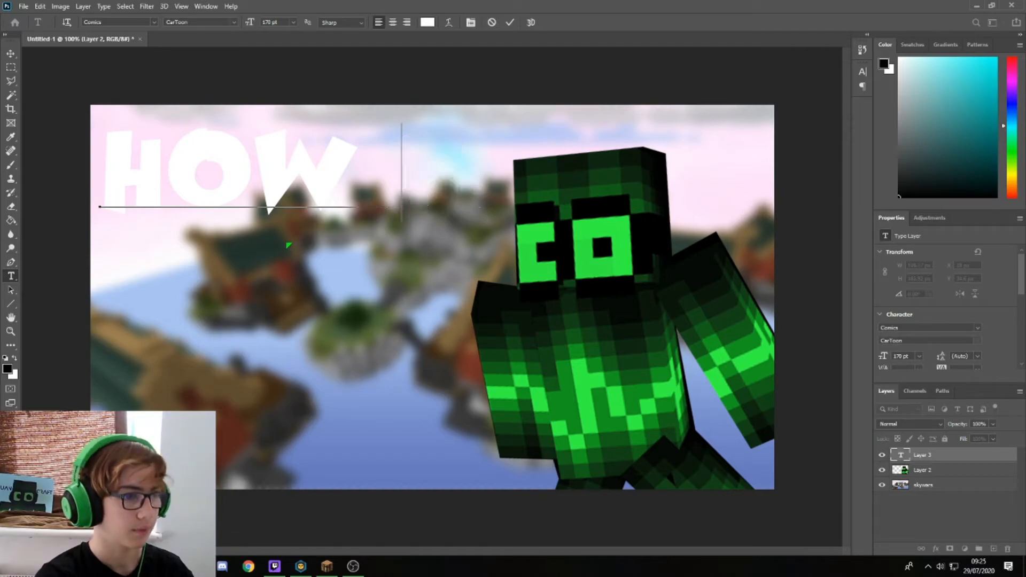
{"action": "type", "text": "TO"}
- Try a 100 pt font size for the HOW TO text and shift it near the canvas's upper-left corner
{"action": "key", "text": "ctrl+a"}
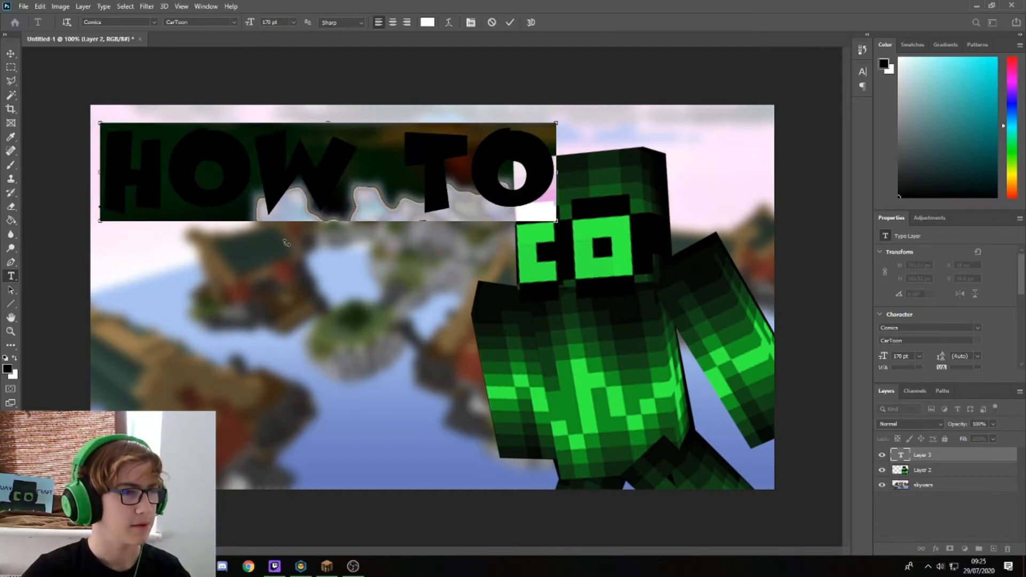
{"action": "left_click_drag", "start_coordinate": [314, 239], "coordinate": [310, 228]}
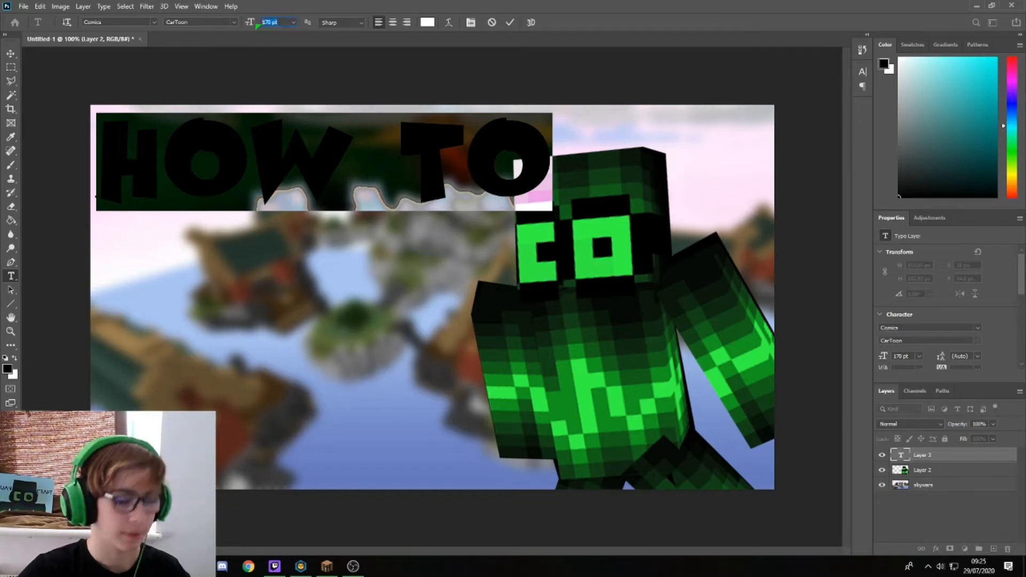
{"action": "type", "text": "100"}
{"action": "key", "text": "Return"}
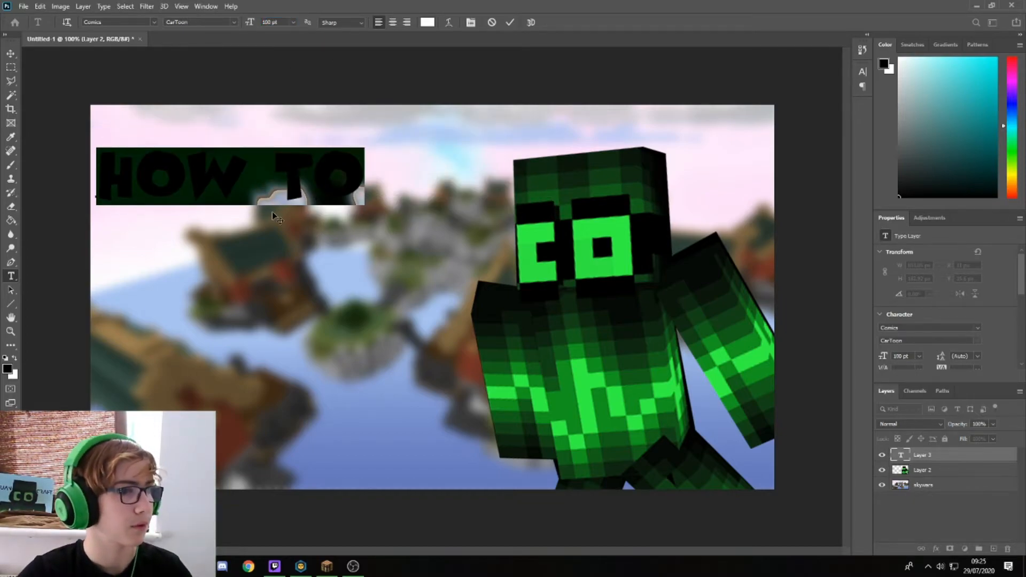
{"action": "left_click_drag", "start_coordinate": [272, 212], "coordinate": [291, 207]}
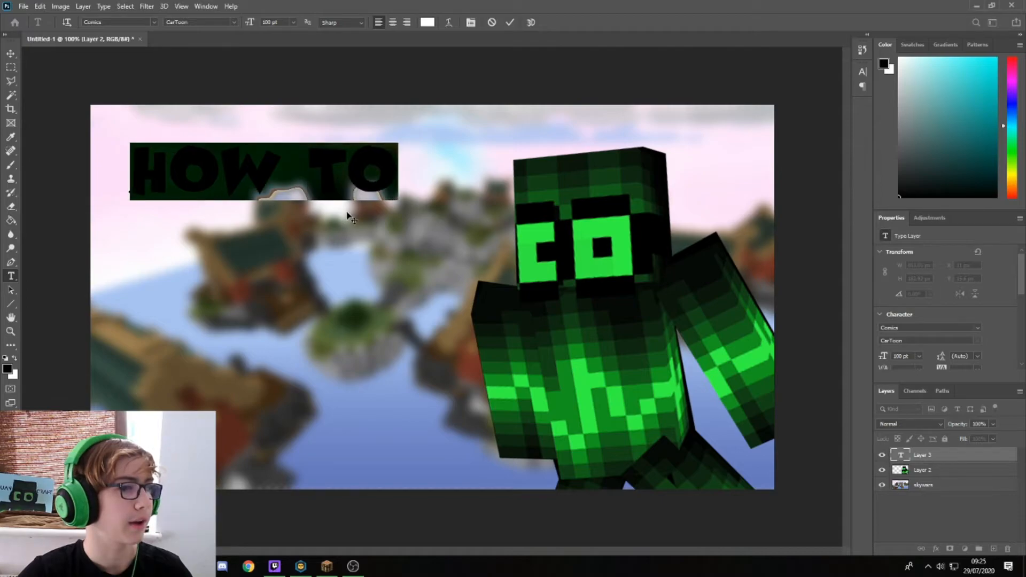
- Set the HOW TO text's font size to 130 pt and nudge it into place near the canvas's upper-left corner
{"action": "left_click", "coordinate": [250, 22]}
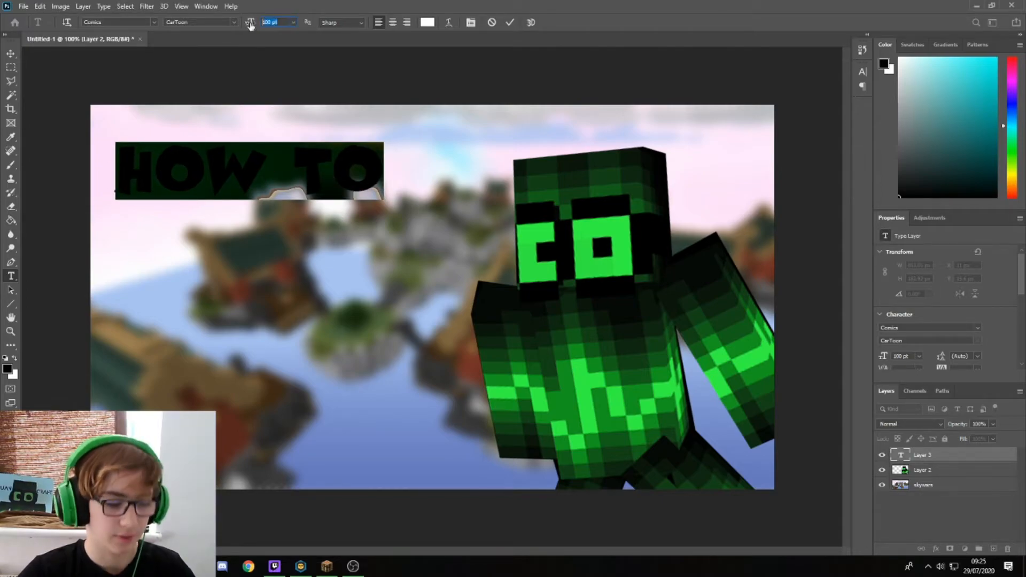
{"action": "key", "text": "Return"}
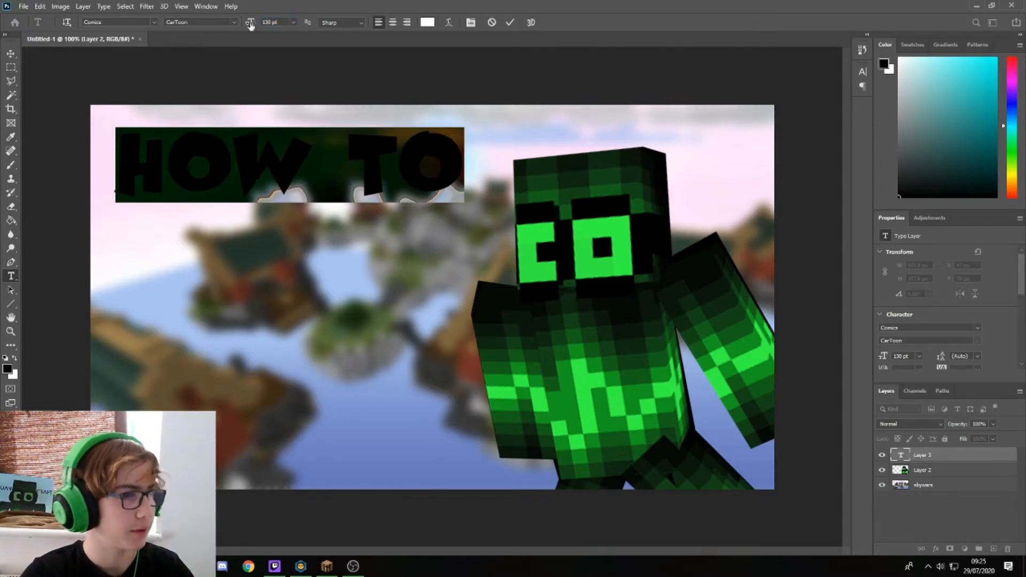
{"action": "left_click_drag", "start_coordinate": [266, 256], "coordinate": [265, 258]}
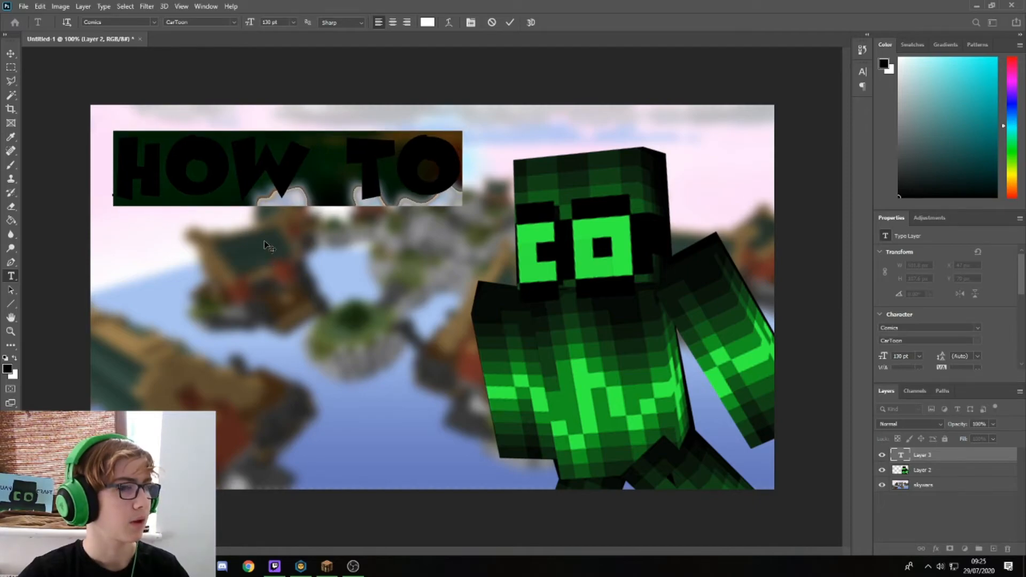
- Select all of the HOW TO text and set its color to black, 000000
{"action": "left_click", "coordinate": [317, 168]}
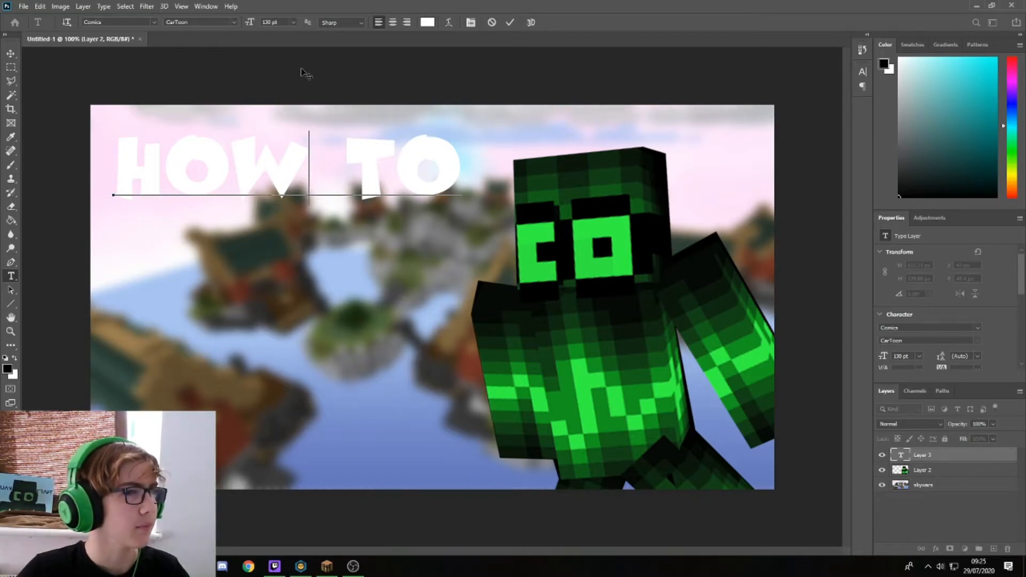
{"action": "key", "text": "ctrl+a"}
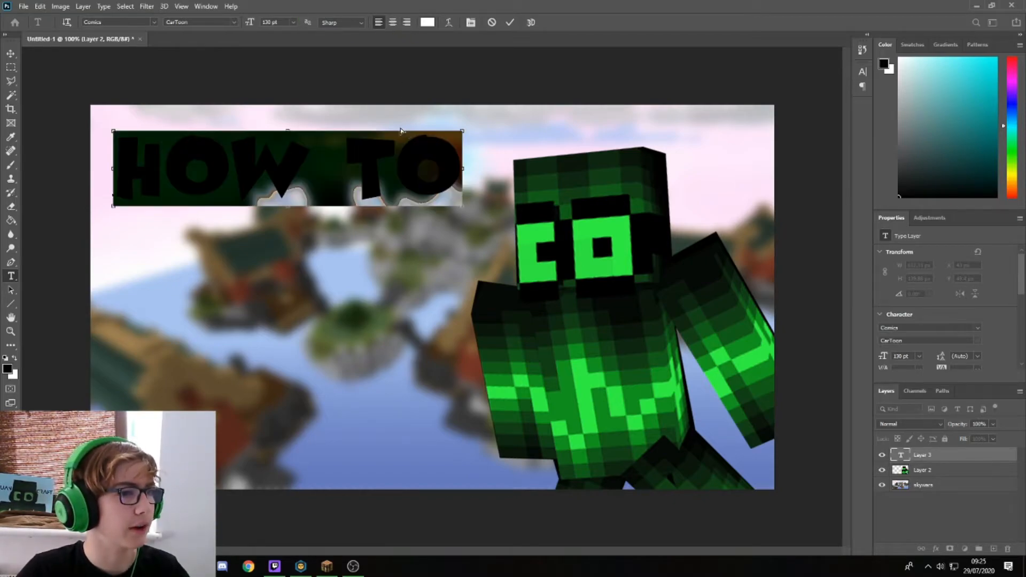
{"action": "left_click", "coordinate": [432, 26]}
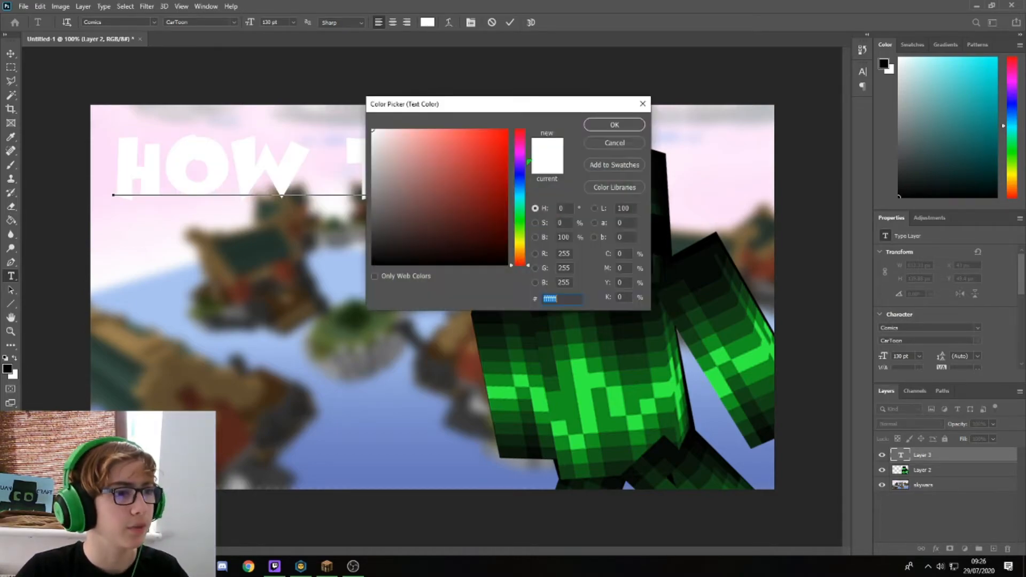
{"action": "type", "text": "000000"}
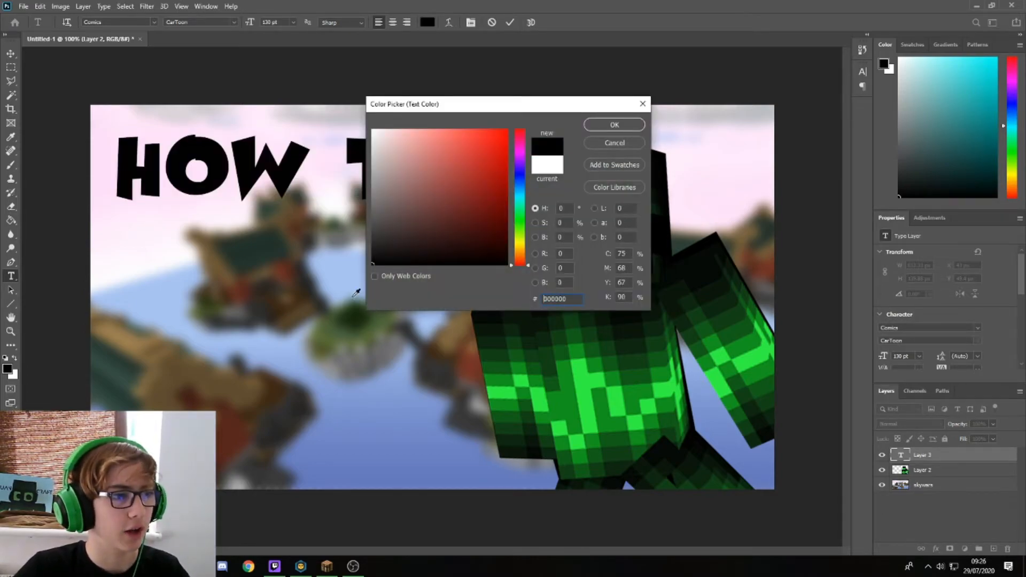
{"action": "left_click", "coordinate": [615, 125]}
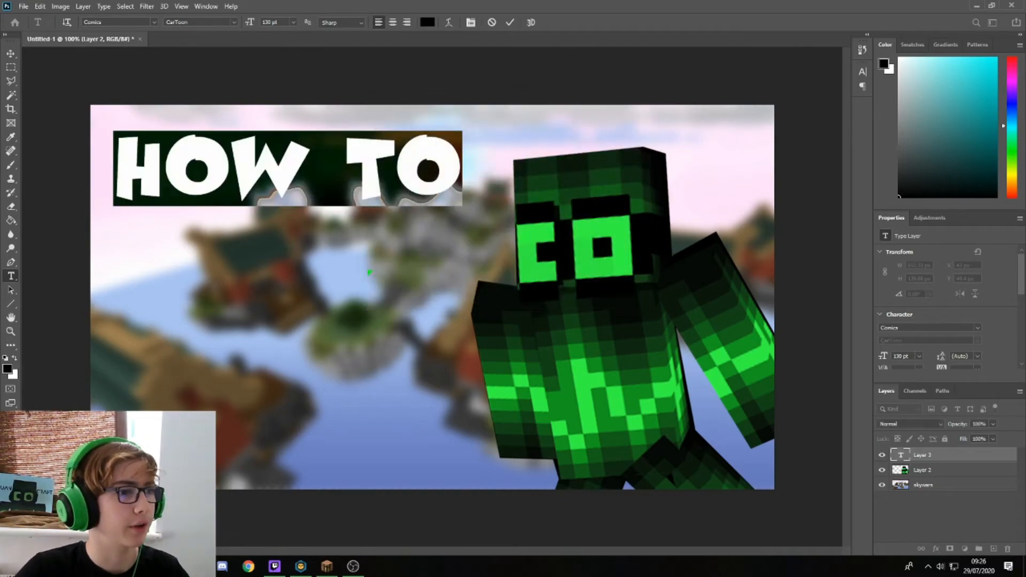
{"action": "left_click", "coordinate": [357, 184]}
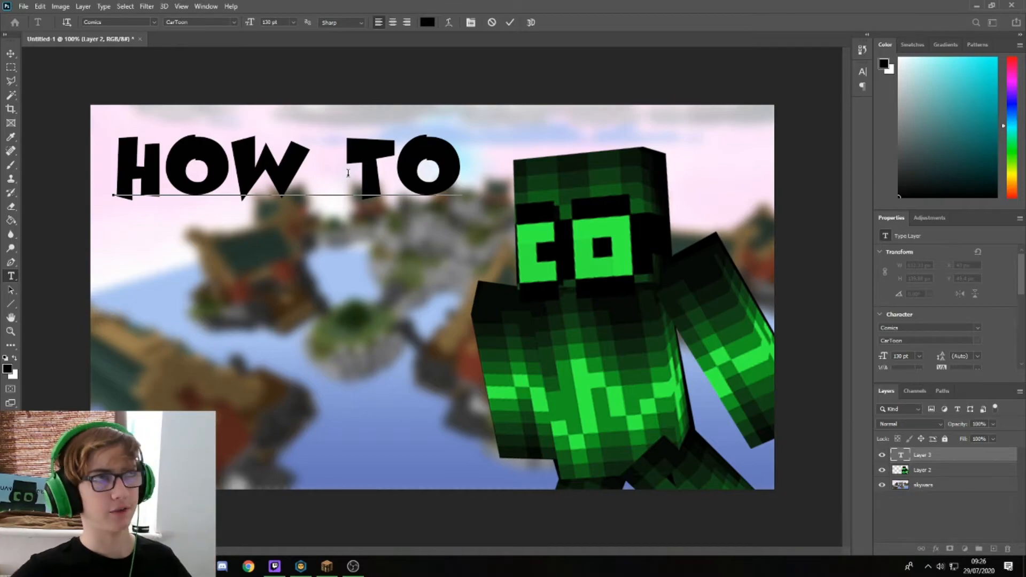
- Commit the HOW TO text and add an outer glow to its layer with a size of 9 px
{"action": "left_click", "coordinate": [924, 463]}
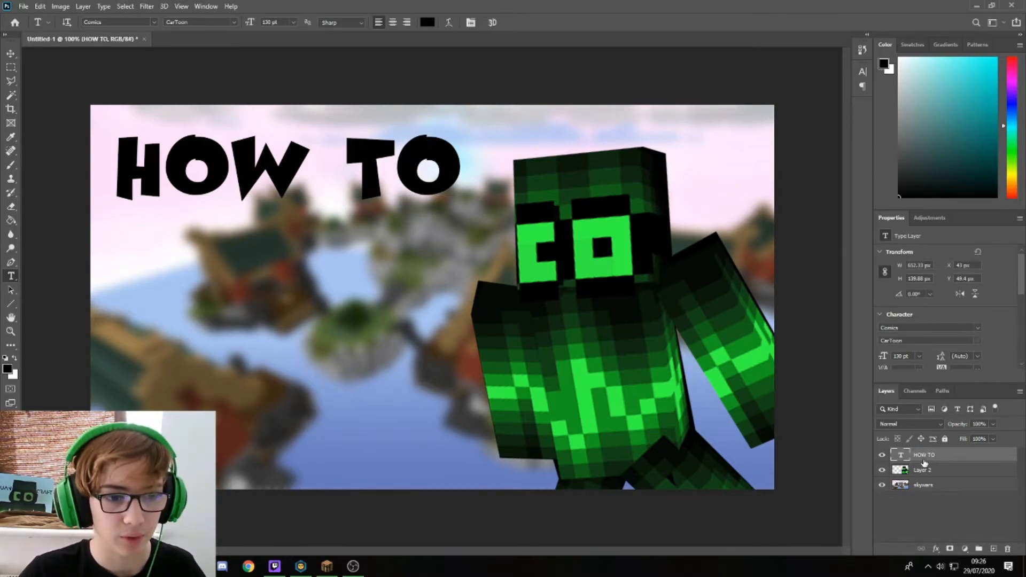
{"action": "right_click", "coordinate": [924, 463]}
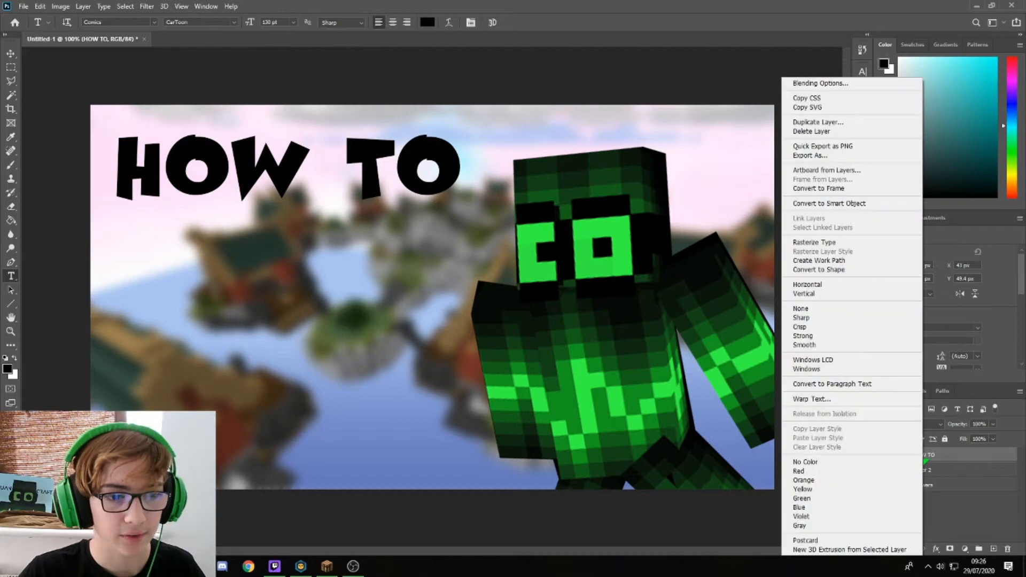
{"action": "left_click", "coordinate": [813, 84]}
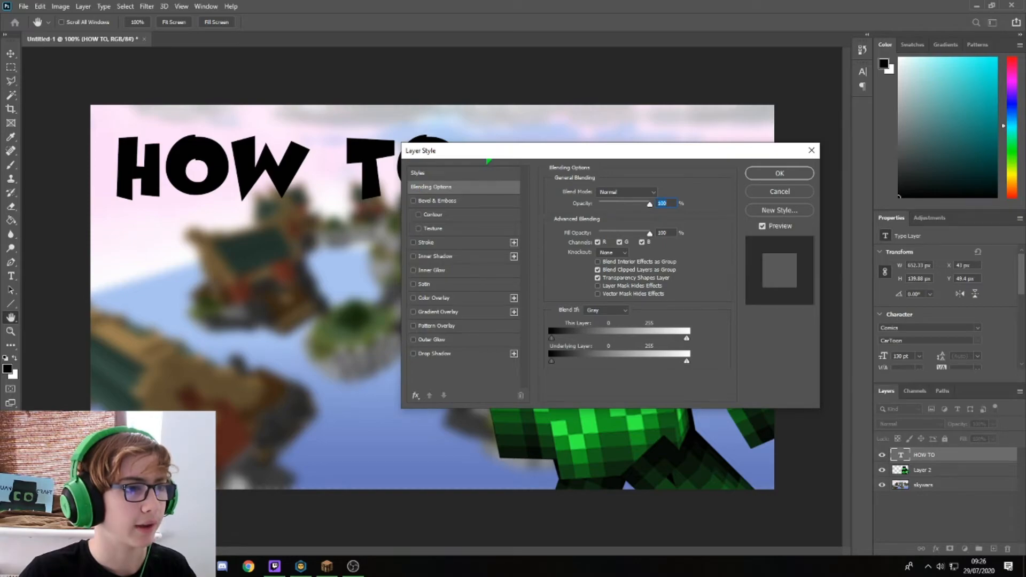
{"action": "left_click_drag", "start_coordinate": [486, 154], "coordinate": [197, 223]}
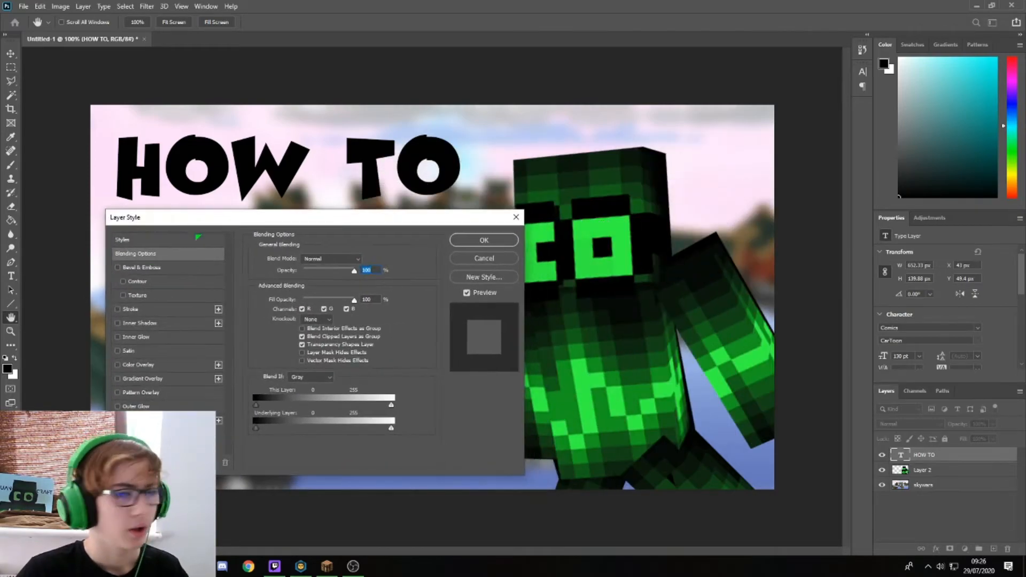
{"action": "left_click_drag", "start_coordinate": [273, 222], "coordinate": [483, 205]}
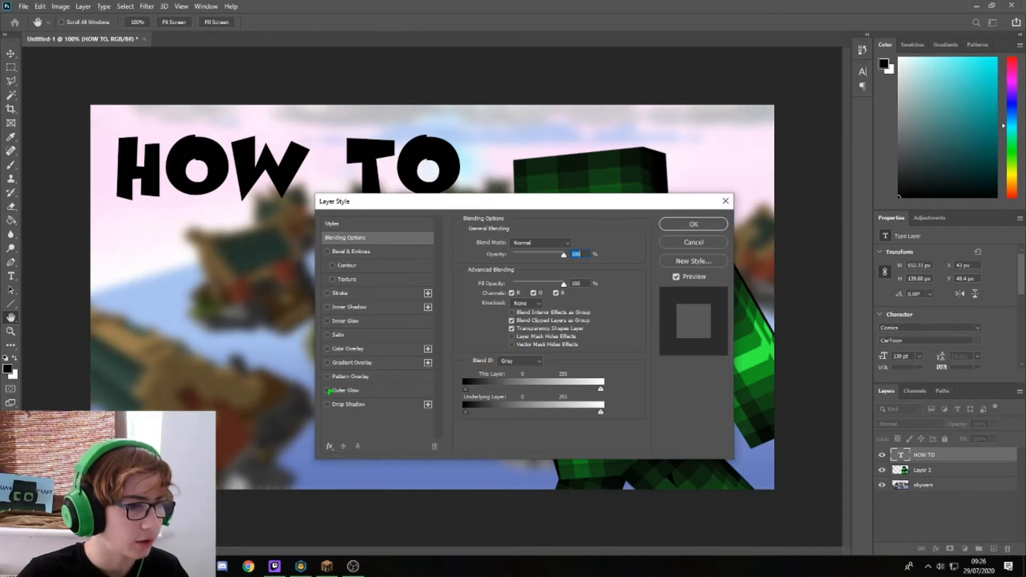
{"action": "left_click", "coordinate": [329, 391]}
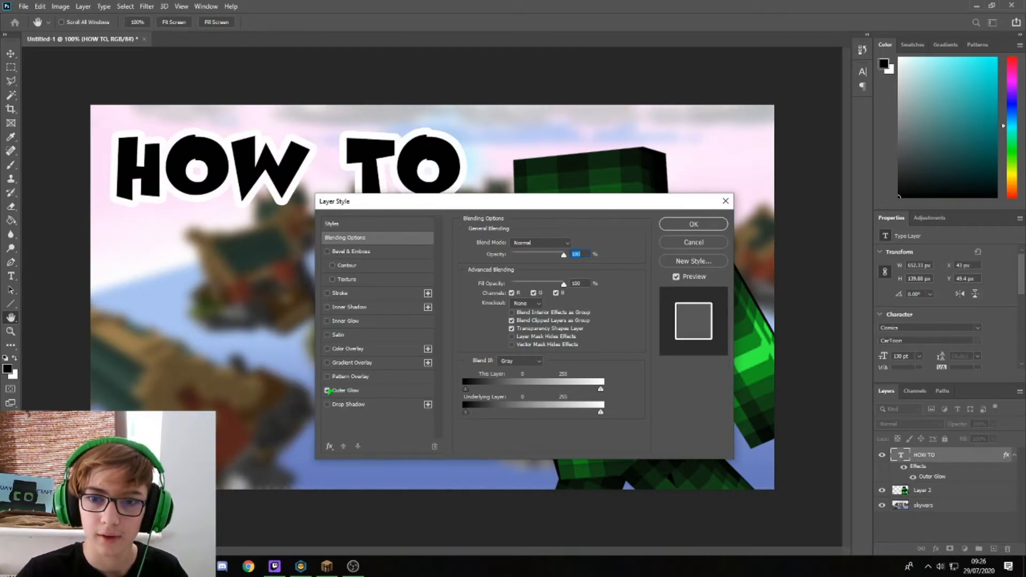
{"action": "left_click", "coordinate": [347, 391]}
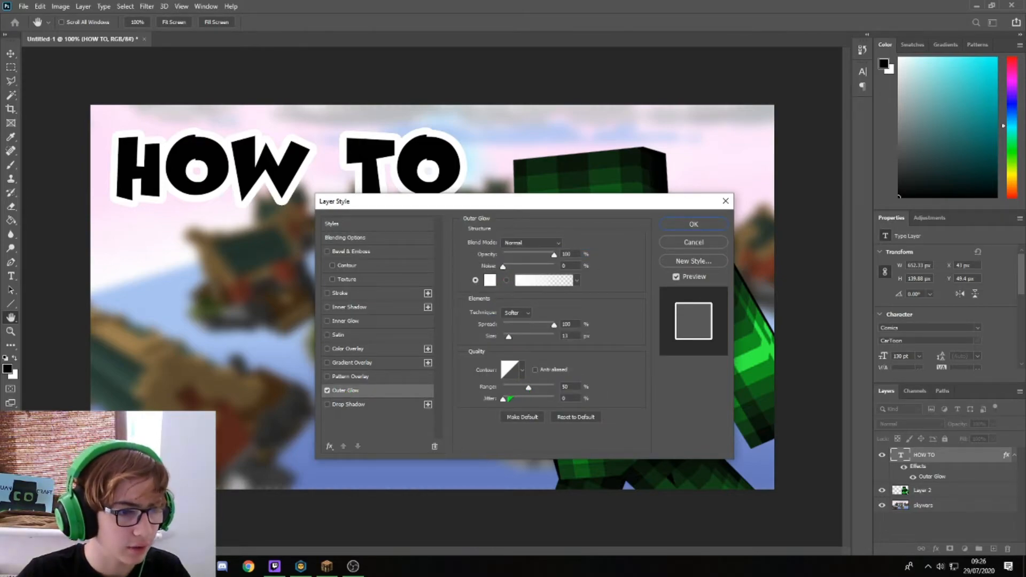
{"action": "left_click_drag", "start_coordinate": [572, 336], "coordinate": [543, 321]}
{"action": "type", "text": "9"}
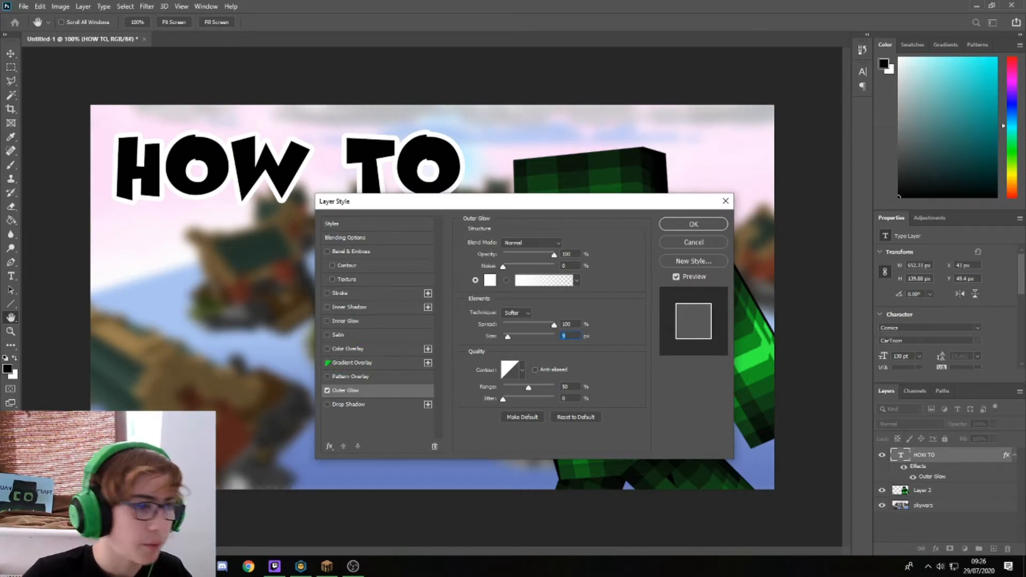
- Enable a gradient overlay on the HOW TO text, keeping the existing yellow gradient
{"action": "left_click", "coordinate": [327, 363]}
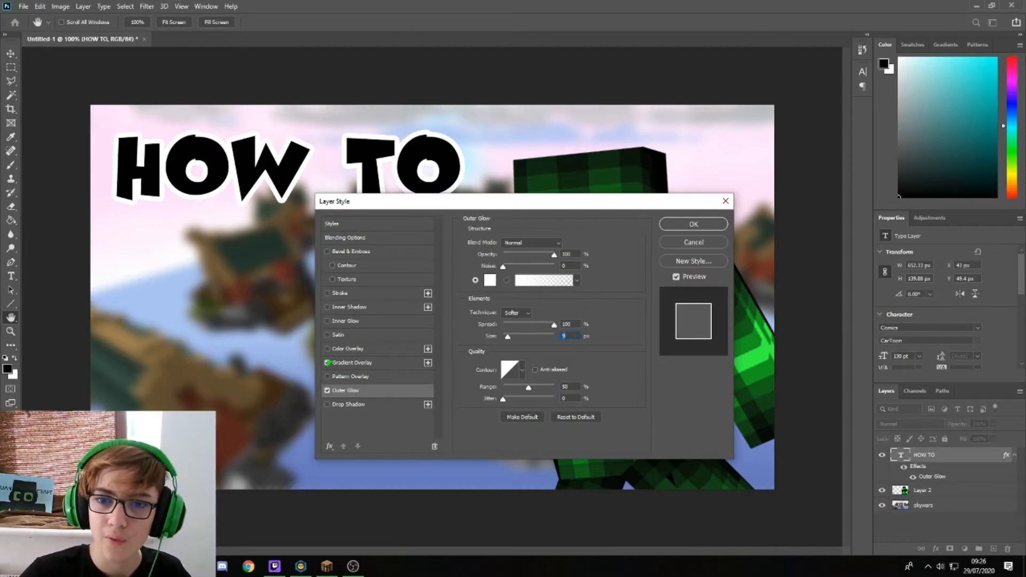
{"action": "left_click", "coordinate": [356, 363]}
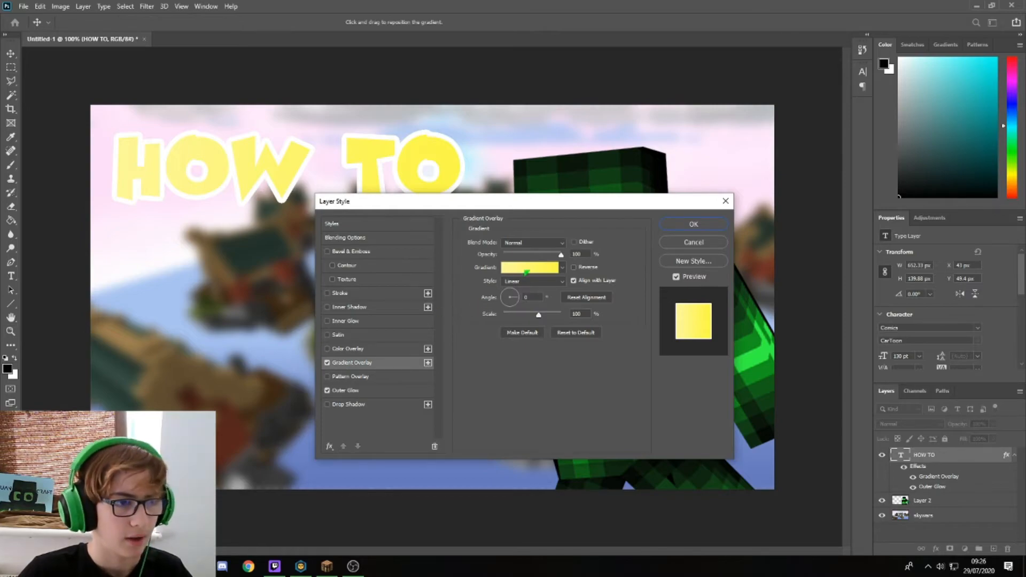
{"action": "left_click", "coordinate": [527, 269]}
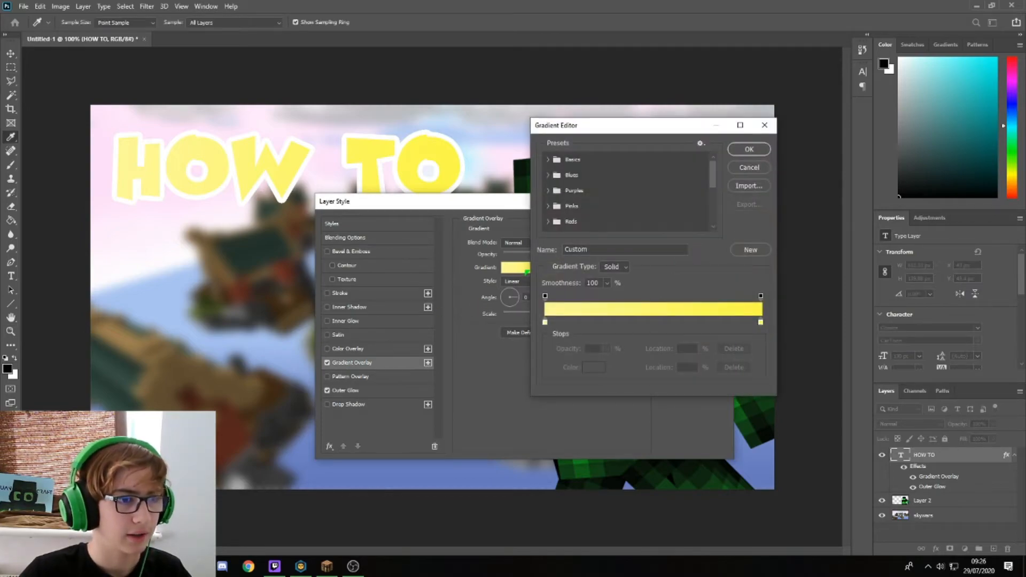
{"action": "left_click", "coordinate": [749, 149]}
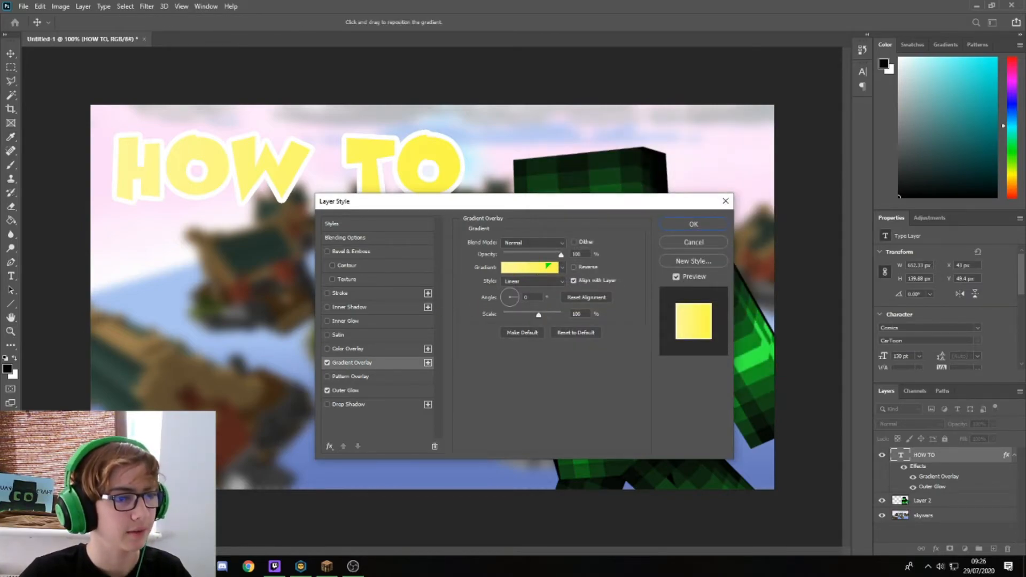
- Change the HOW TO gradient's starting color stop to bright green, 64ff46
{"action": "left_click", "coordinate": [547, 267]}
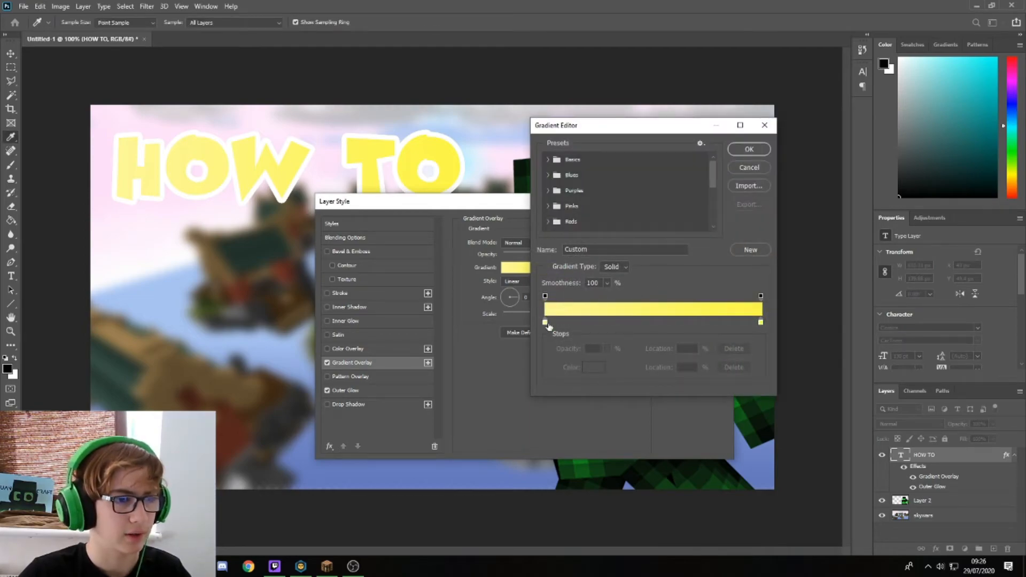
{"action": "left_click", "coordinate": [546, 322]}
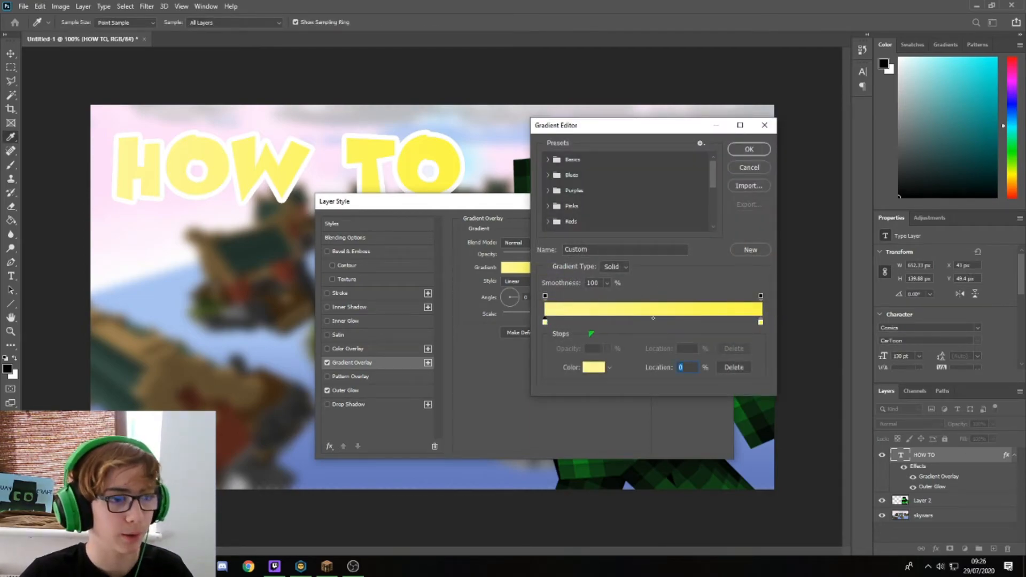
{"action": "left_click", "coordinate": [591, 366]}
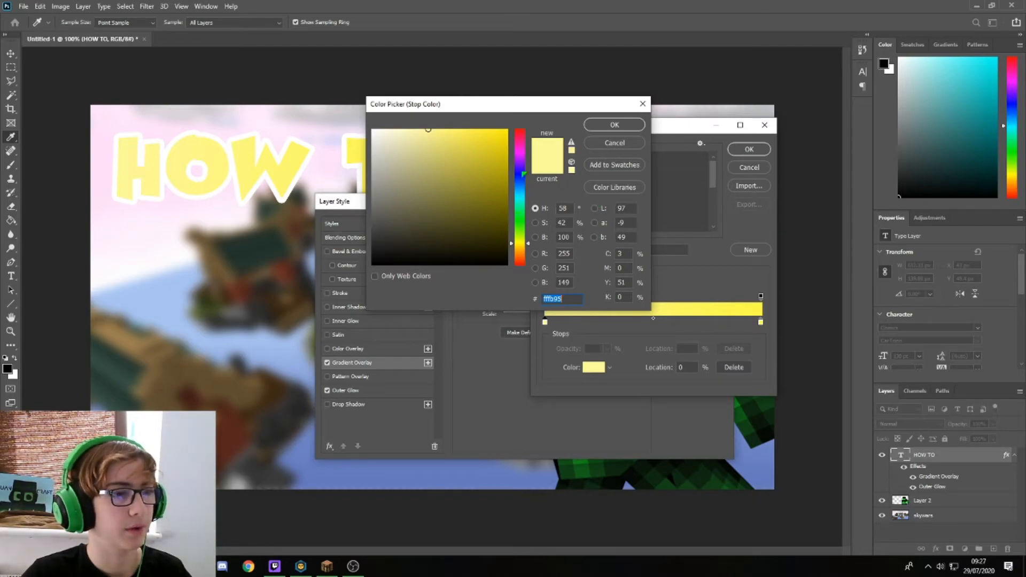
{"action": "left_click_drag", "start_coordinate": [524, 173], "coordinate": [513, 213]}
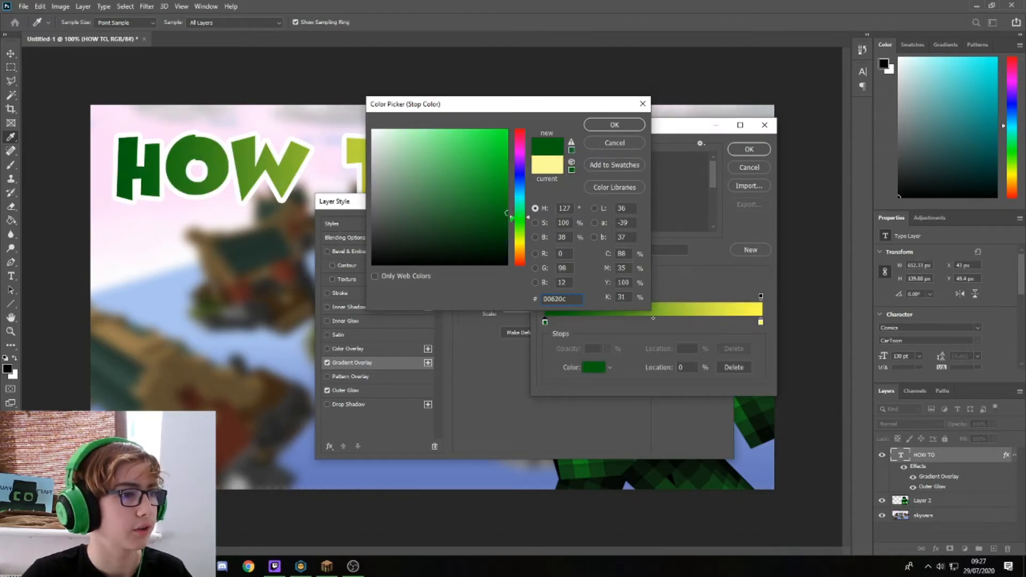
{"action": "mouse_move", "coordinate": [528, 204]}
{"action": "left_mouse_down"}
{"action": "mouse_move", "coordinate": [528, 151]}
{"action": "mouse_move", "coordinate": [528, 224]}
{"action": "left_mouse_up"}
{"action": "mouse_move", "coordinate": [490, 140]}
{"action": "left_mouse_down"}
{"action": "mouse_move", "coordinate": [461, 129]}
{"action": "mouse_move", "coordinate": [470, 130]}
{"action": "left_mouse_up"}
{"action": "left_click", "coordinate": [473, 136]}
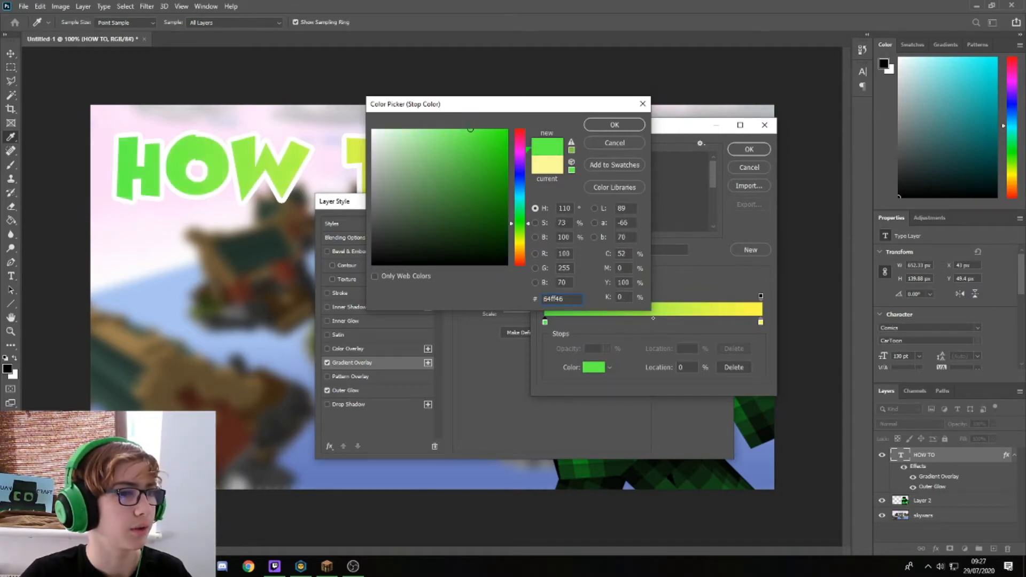
{"action": "left_click", "coordinate": [620, 123]}
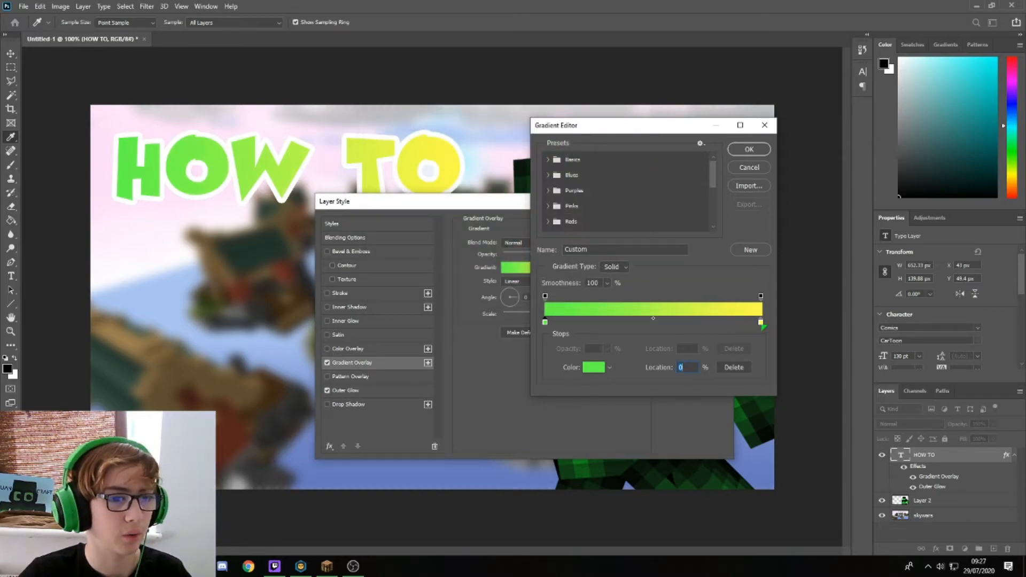
- Change the HOW TO gradient's ending color stop to a pale light green
{"action": "left_click", "coordinate": [762, 323]}
{"action": "left_click", "coordinate": [595, 367]}
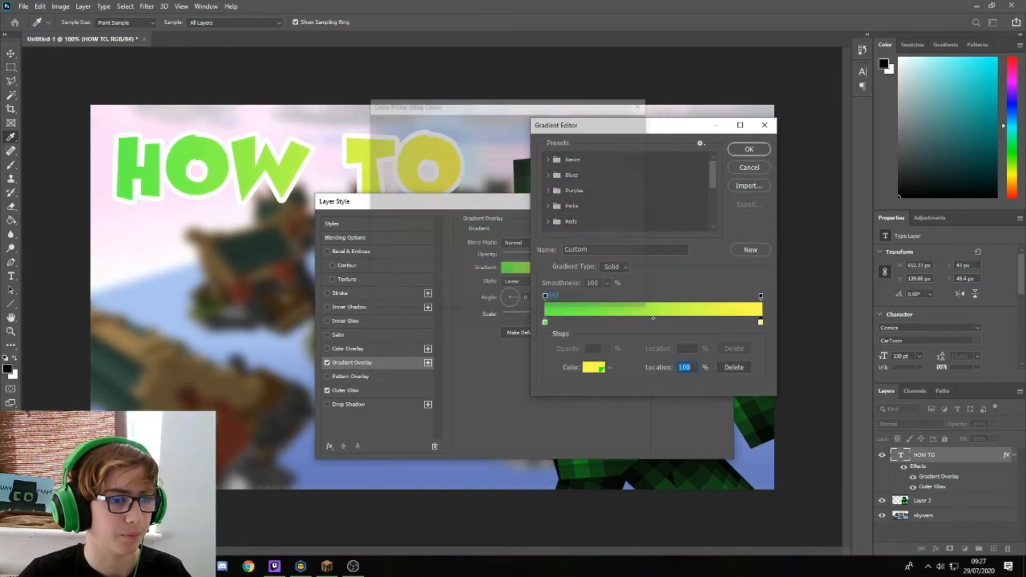
{"action": "left_click", "coordinate": [523, 223]}
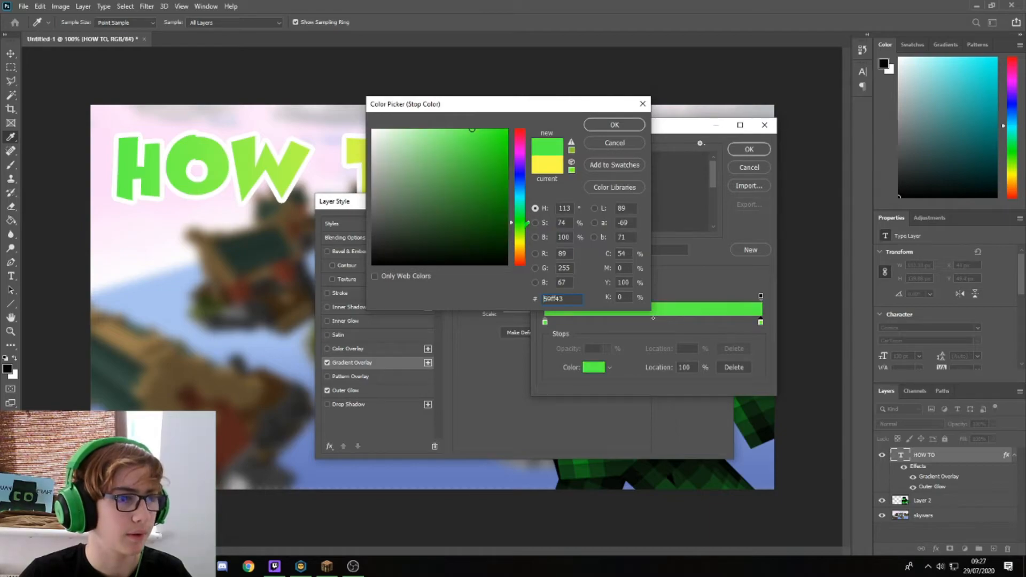
{"action": "left_click_drag", "start_coordinate": [470, 134], "coordinate": [425, 119]}
{"action": "key", "text": "Return"}
- Swap the two gradient stops so the pale green sits at 0% and the bright green at 100%, and apply the layer style
{"action": "left_click_drag", "start_coordinate": [545, 322], "coordinate": [651, 322]}
{"action": "left_click_drag", "start_coordinate": [761, 323], "coordinate": [545, 322]}
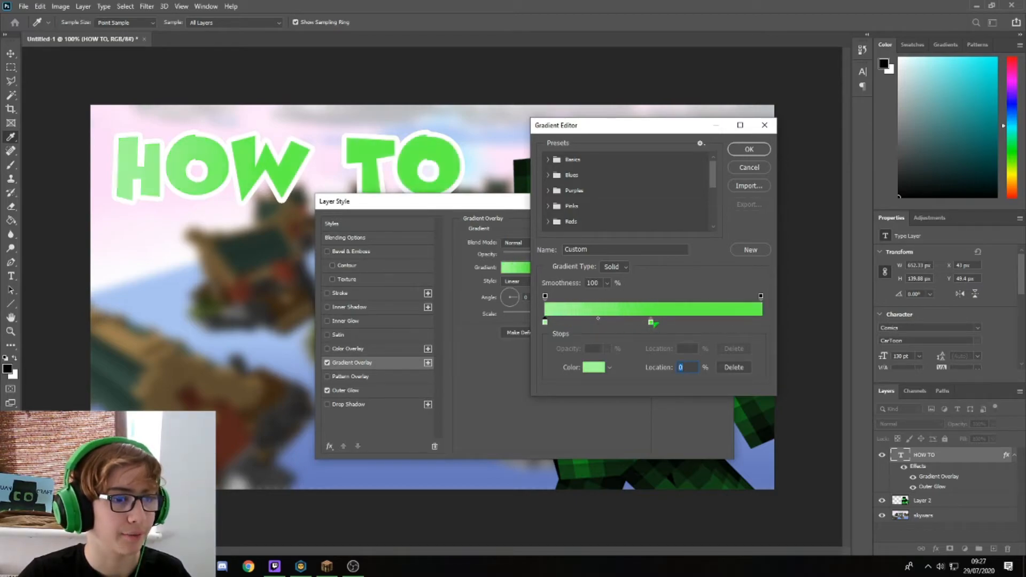
{"action": "left_click_drag", "start_coordinate": [651, 322], "coordinate": [762, 322]}
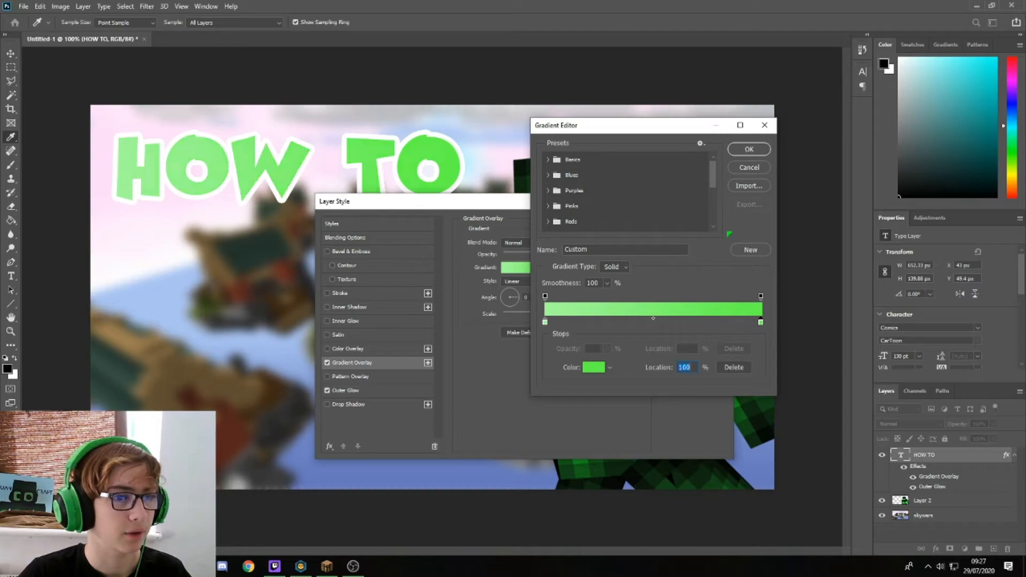
{"action": "left_click", "coordinate": [745, 151]}
{"action": "left_click", "coordinate": [705, 227]}
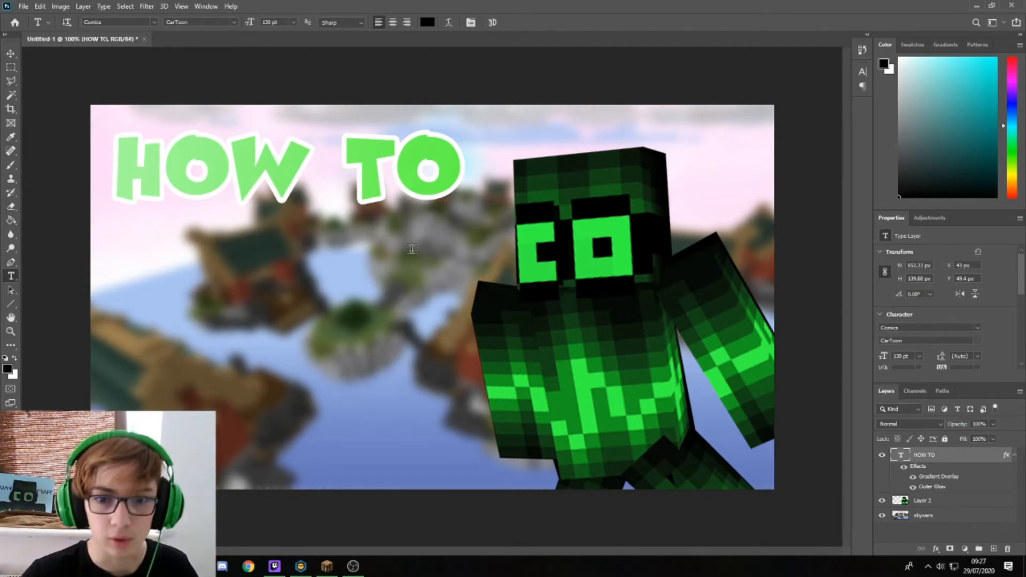
- Add a new 130 pt text line reading "MAKE" and position it beneath the HOW TO title
{"action": "left_click", "coordinate": [151, 252]}
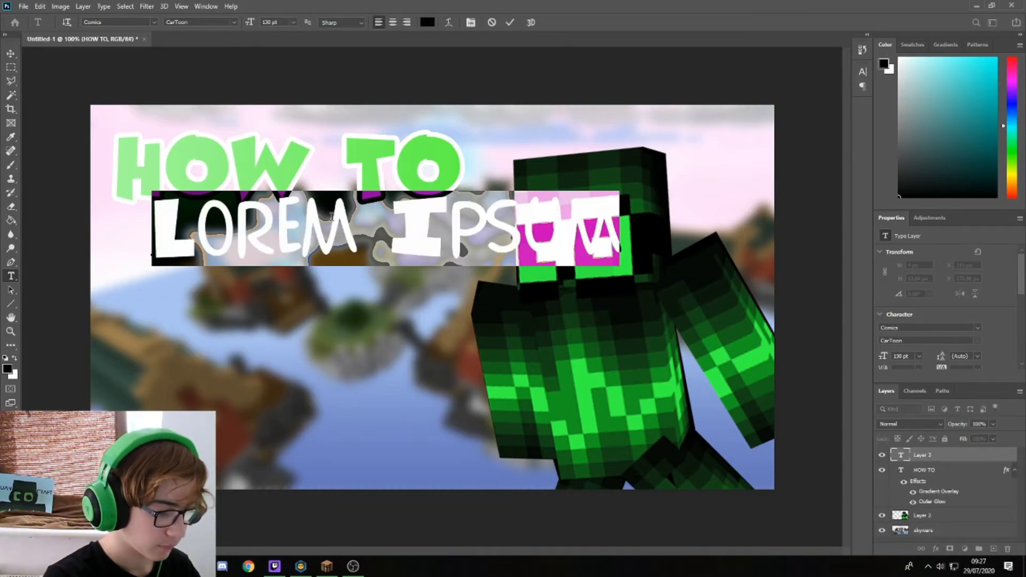
{"action": "type", "text": "MAKE A"}
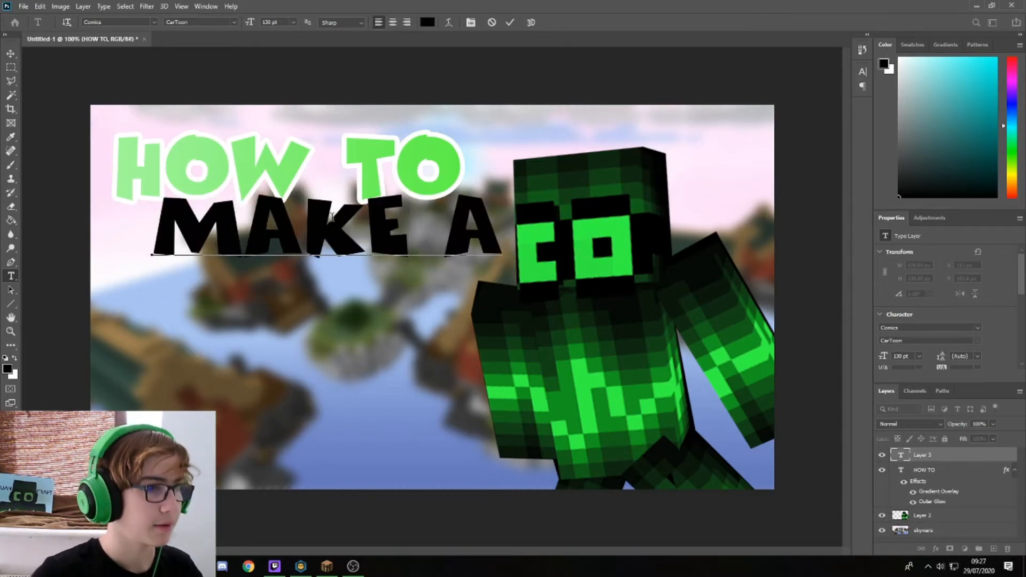
{"action": "left_click_drag", "start_coordinate": [360, 297], "coordinate": [315, 319]}
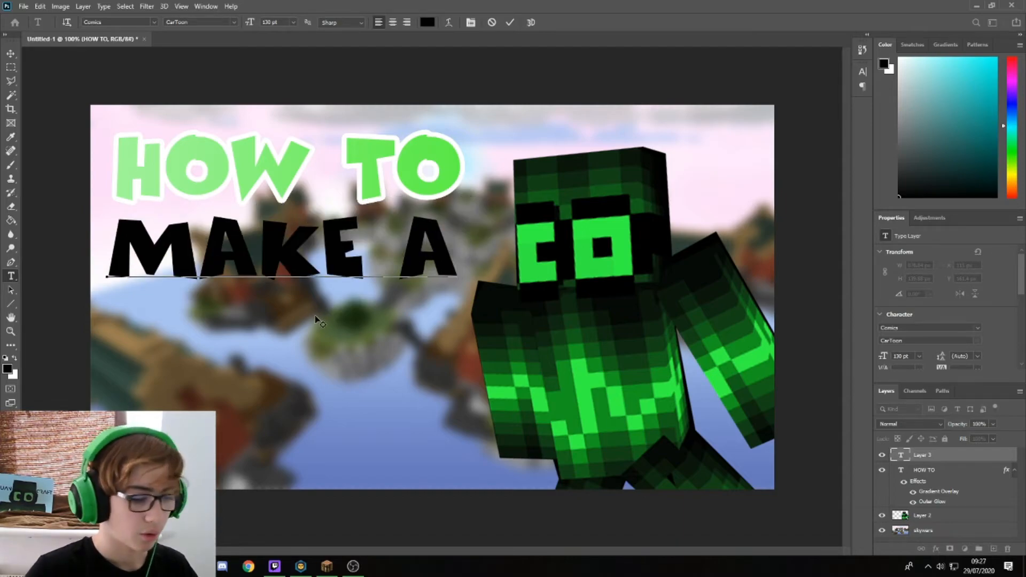
{"action": "key", "text": "BackSpace"}
{"action": "key", "text": "BackSpace"}
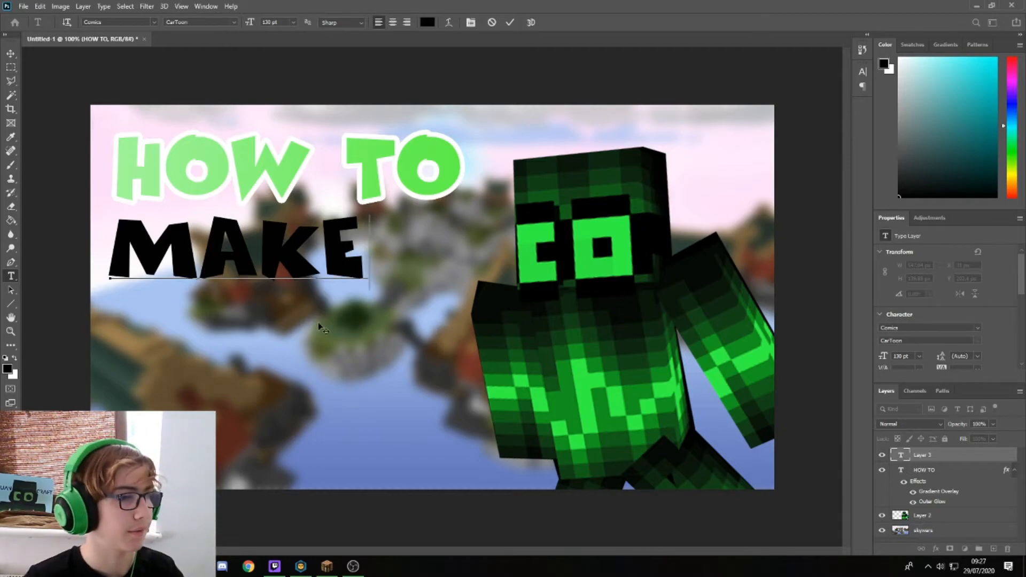
{"action": "left_click_drag", "start_coordinate": [313, 319], "coordinate": [347, 328]}
- Try replacing the MAKE line with the text "THUMBNAIL:"
{"action": "key", "text": "ctrl+a"}
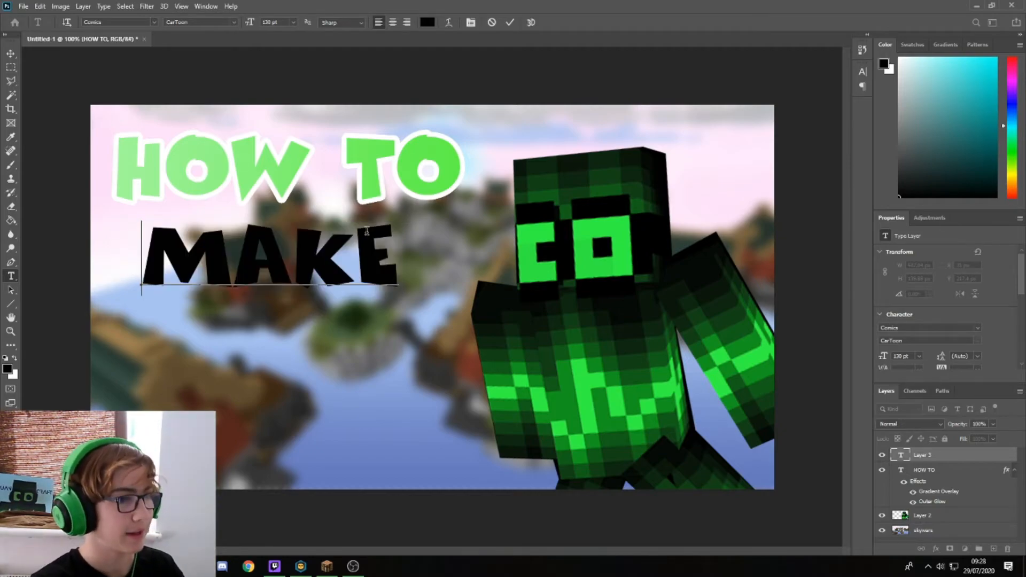
{"action": "key", "text": "BackSpace"}
{"action": "type", "text": "THUMBA"}
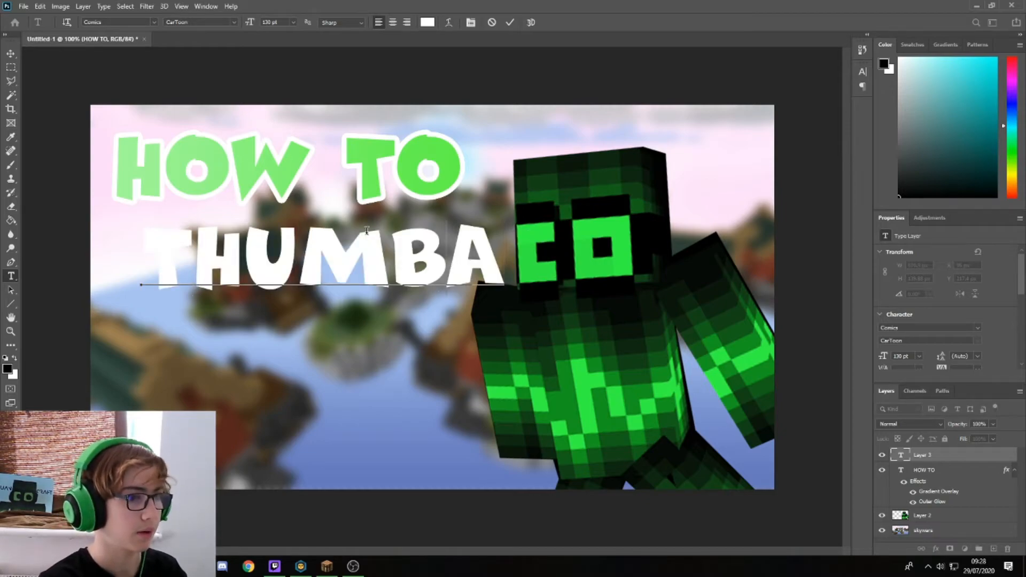
{"action": "key", "text": "BackSpace"}
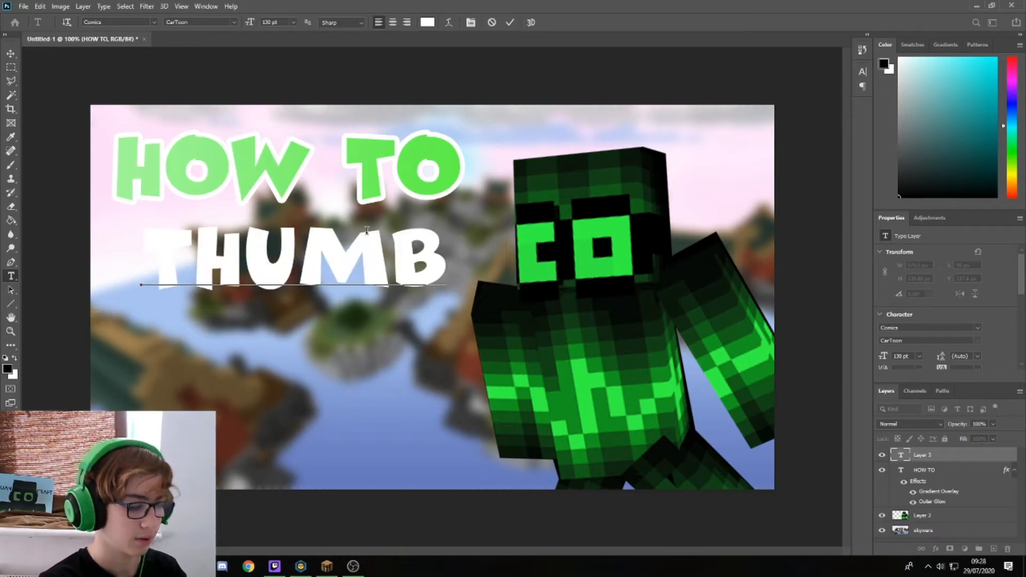
{"action": "type", "text": "NAIL:"}
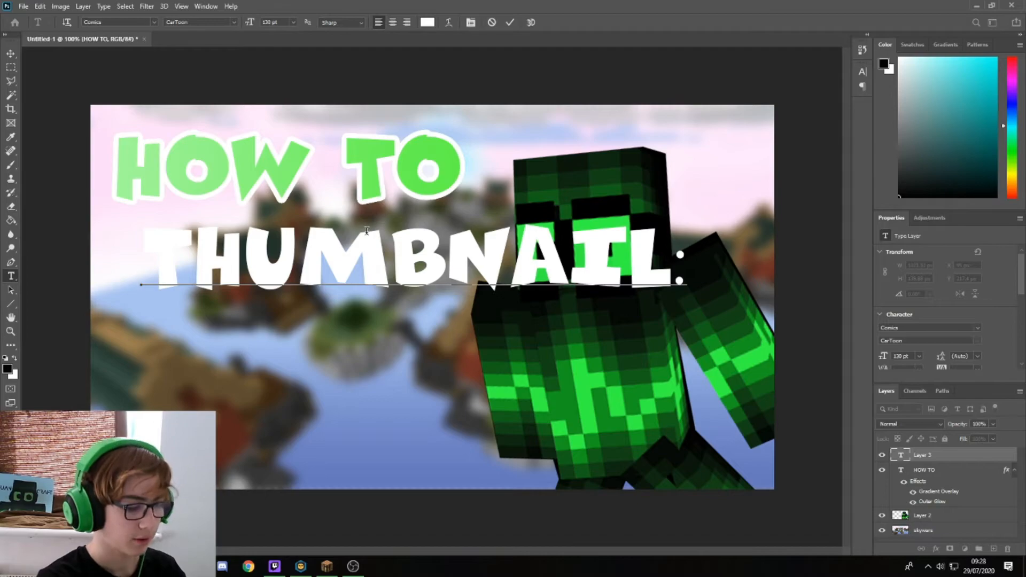
- Erase the THUMBNAIL: text and enter "MAKE" as the second title line
{"action": "key", "text": "BackSpace"}
{"action": "key", "text": "BackSpace"}
{"action": "key", "text": "BackSpace"}
{"action": "key", "text": "BackSpace"}
{"action": "key", "text": "BackSpace"}
{"action": "key", "text": "BackSpace"}
{"action": "key", "text": "BackSpace"}
{"action": "key", "text": "BackSpace"}
{"action": "key", "text": "BackSpace"}
{"action": "key", "text": "BackSpace"}
{"action": "type", "text": "MAKE"}
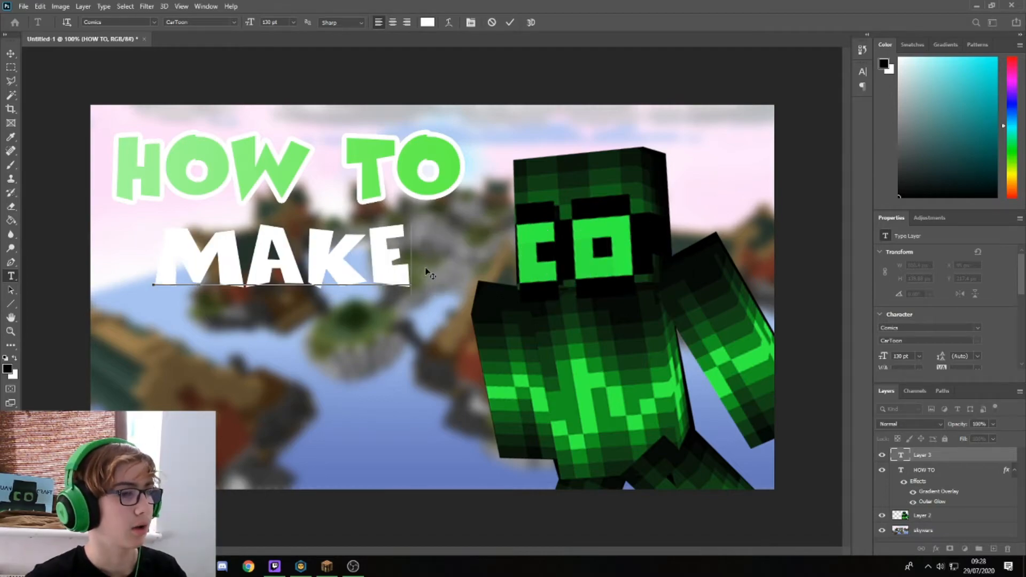
- Commit the MAKE text and add an outer glow and a gradient overlay to its layer style
{"action": "left_click", "coordinate": [927, 459]}
{"action": "right_click", "coordinate": [928, 458]}
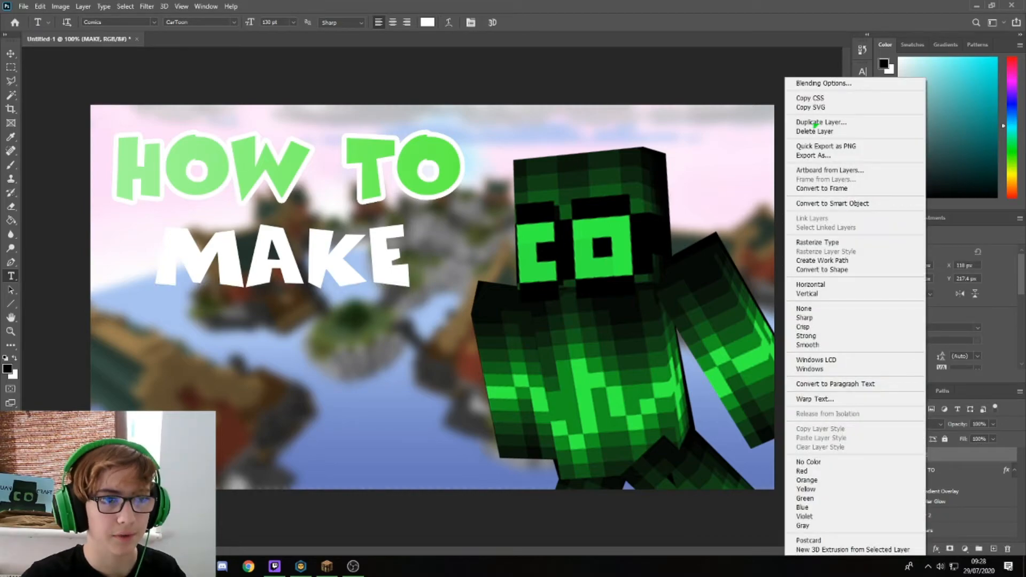
{"action": "left_click", "coordinate": [810, 86]}
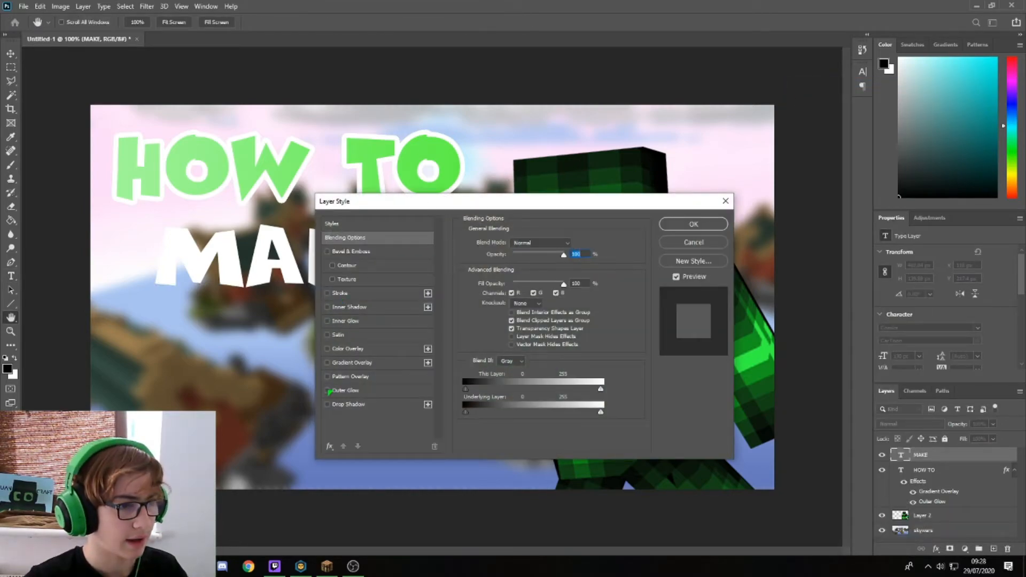
{"action": "left_click", "coordinate": [327, 390]}
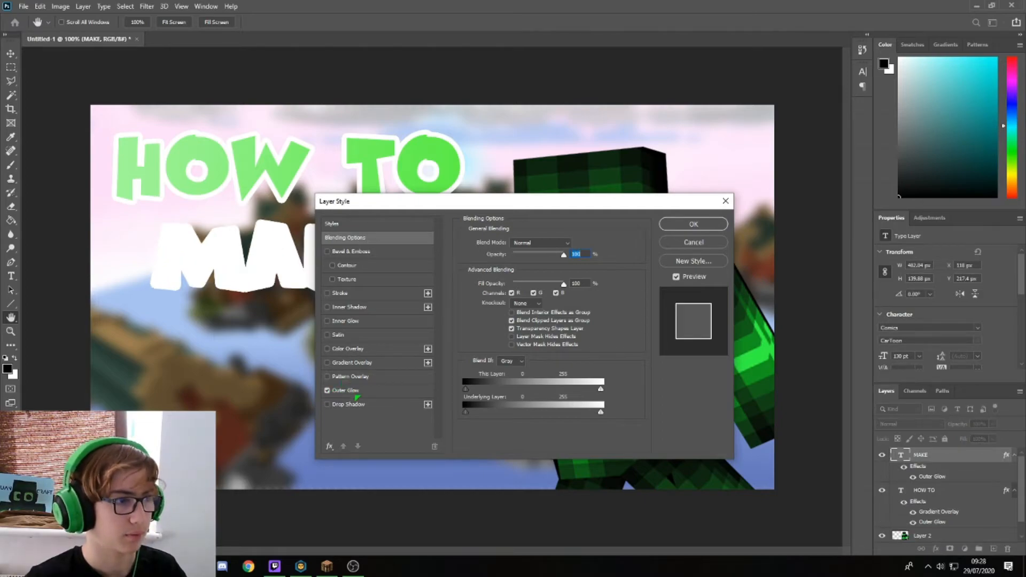
{"action": "left_click", "coordinate": [353, 392]}
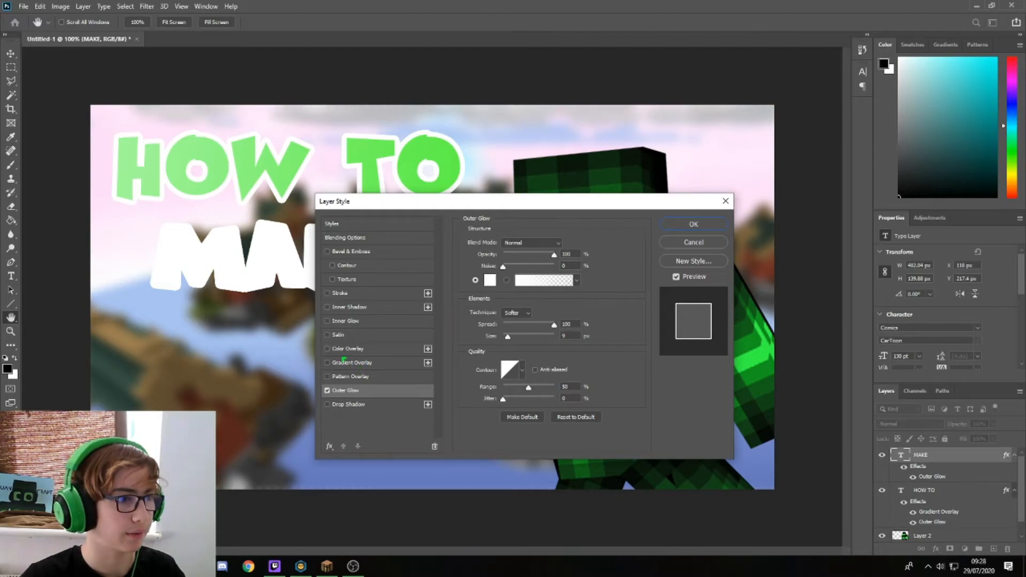
{"action": "left_click_drag", "start_coordinate": [457, 206], "coordinate": [470, 176]}
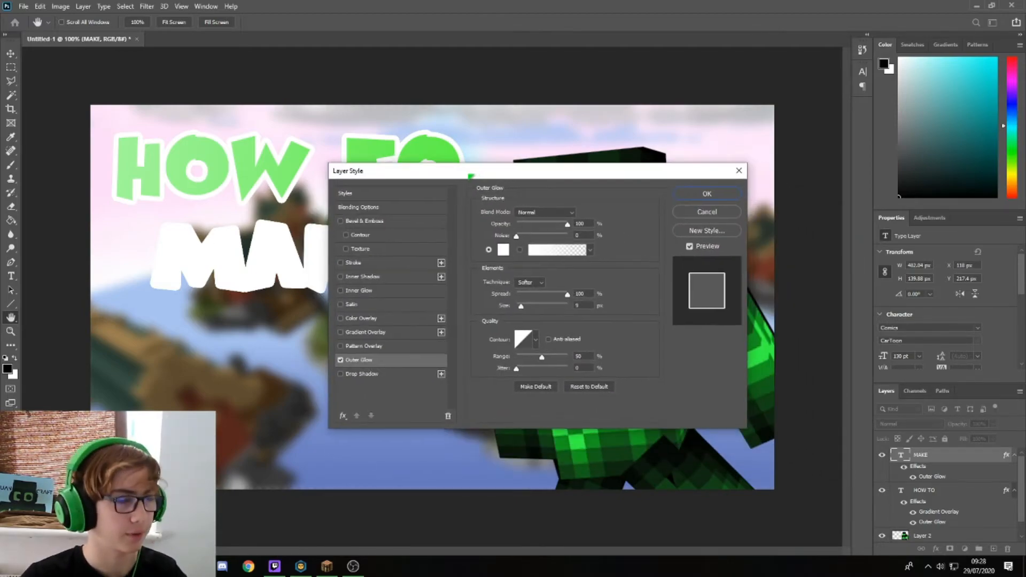
{"action": "left_click", "coordinate": [341, 332]}
{"action": "left_click", "coordinate": [364, 332]}
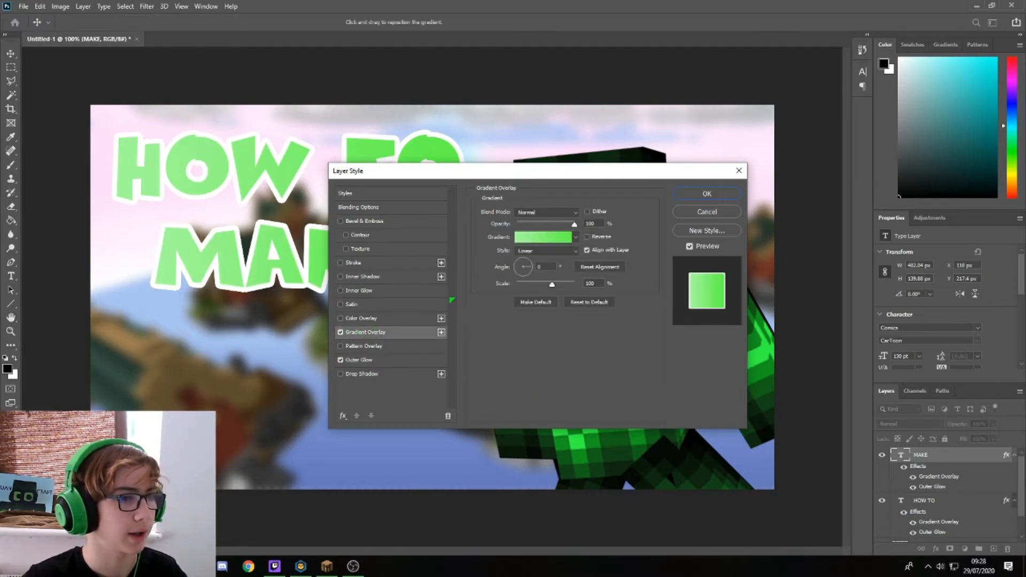
- Recolour the MAKE gradient to run from pale blue at 0% to bright blue at 100%, and apply the layer style
{"action": "left_click", "coordinate": [542, 237]}
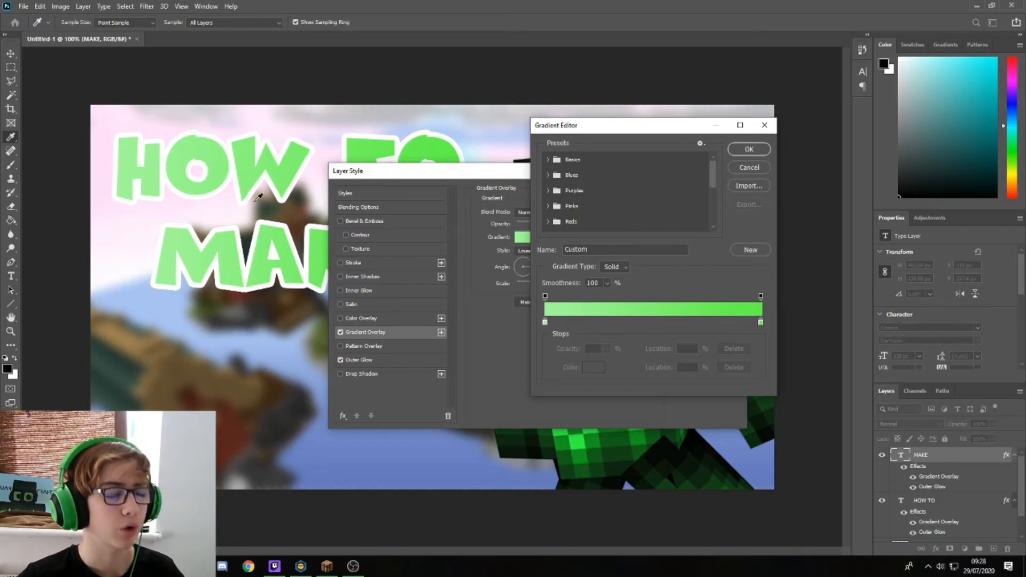
{"action": "left_click", "coordinate": [545, 323]}
{"action": "left_click", "coordinate": [590, 367]}
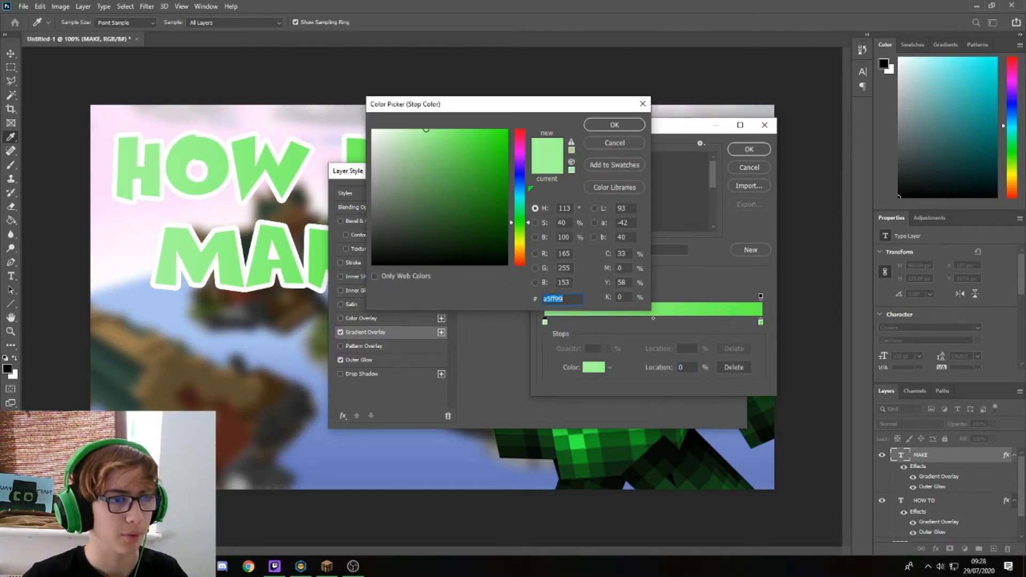
{"action": "left_click", "coordinate": [518, 179]}
{"action": "left_click", "coordinate": [463, 130]}
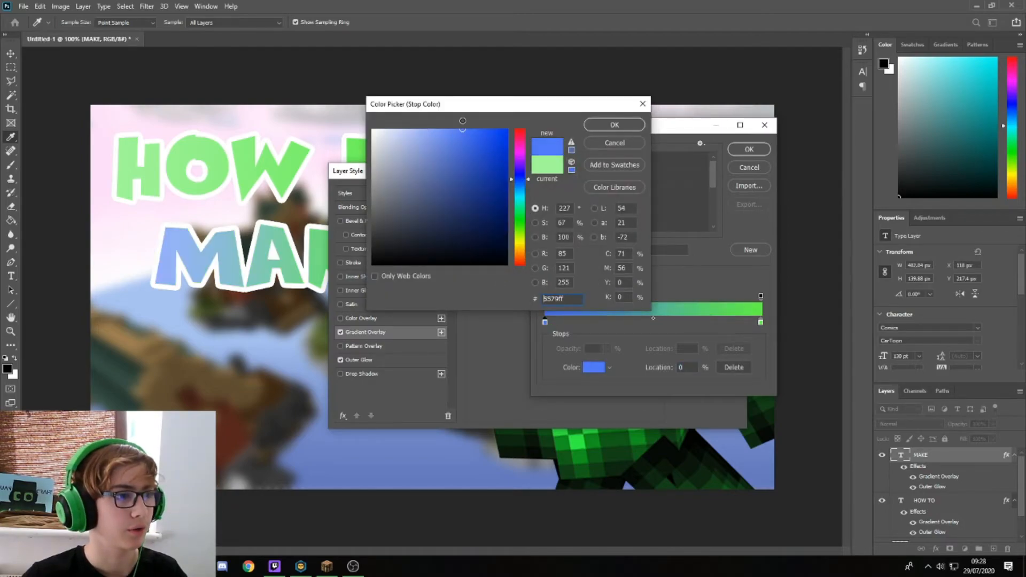
{"action": "key", "text": "Return"}
{"action": "key", "text": "Return"}
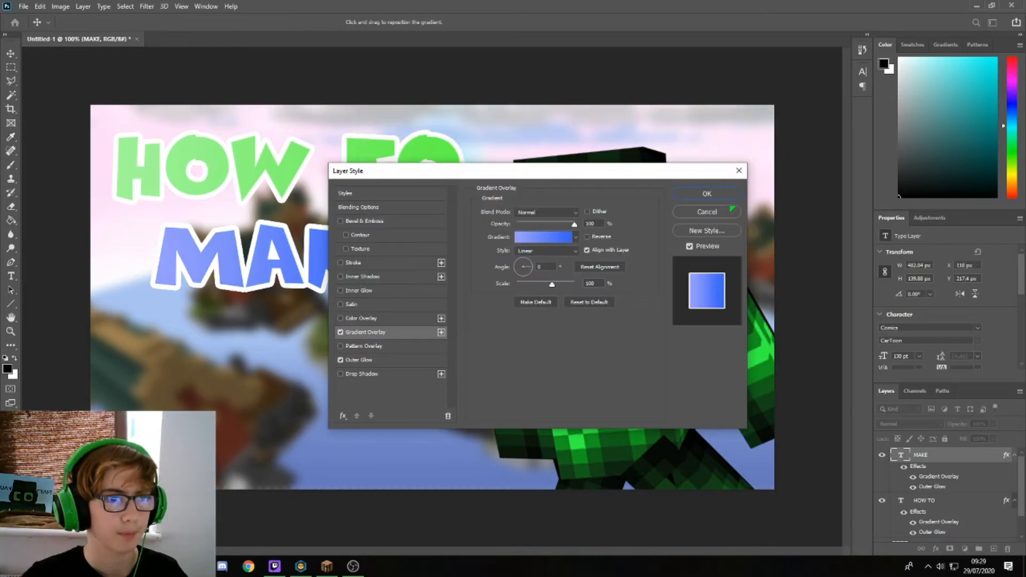
{"action": "left_click", "coordinate": [707, 193]}
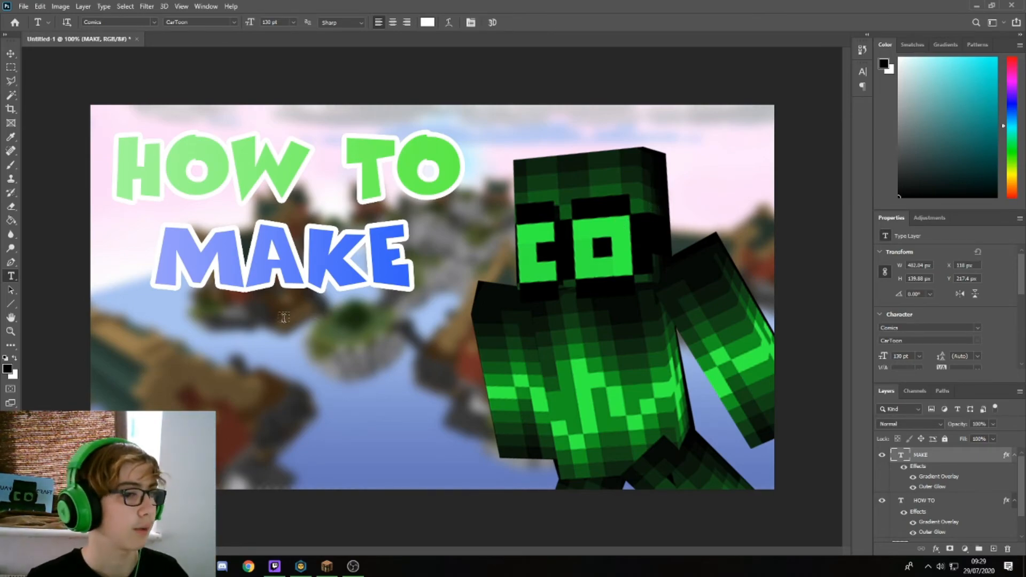
- Add a third text line reading "THUMBNAIL" and position it below MAKE, starting near the canvas's left edge
{"action": "left_click", "coordinate": [147, 383]}
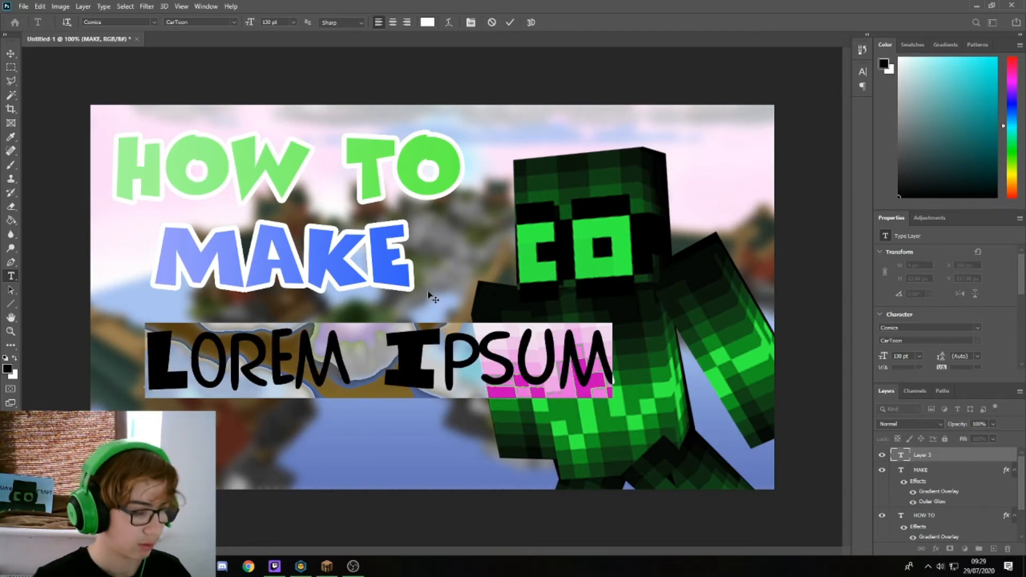
{"action": "type", "text": "THUMBNAIL"}
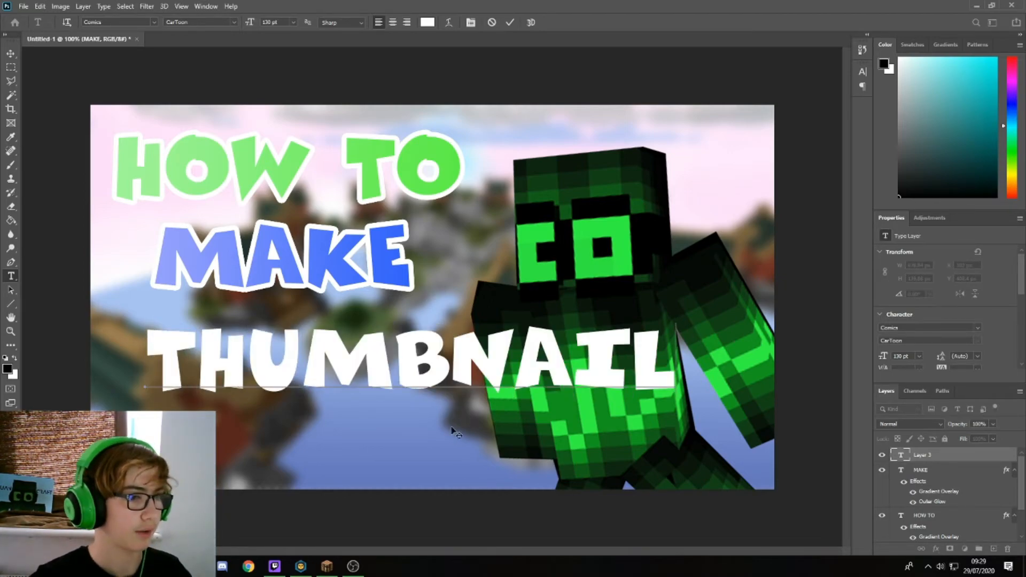
{"action": "left_click_drag", "start_coordinate": [451, 428], "coordinate": [418, 458]}
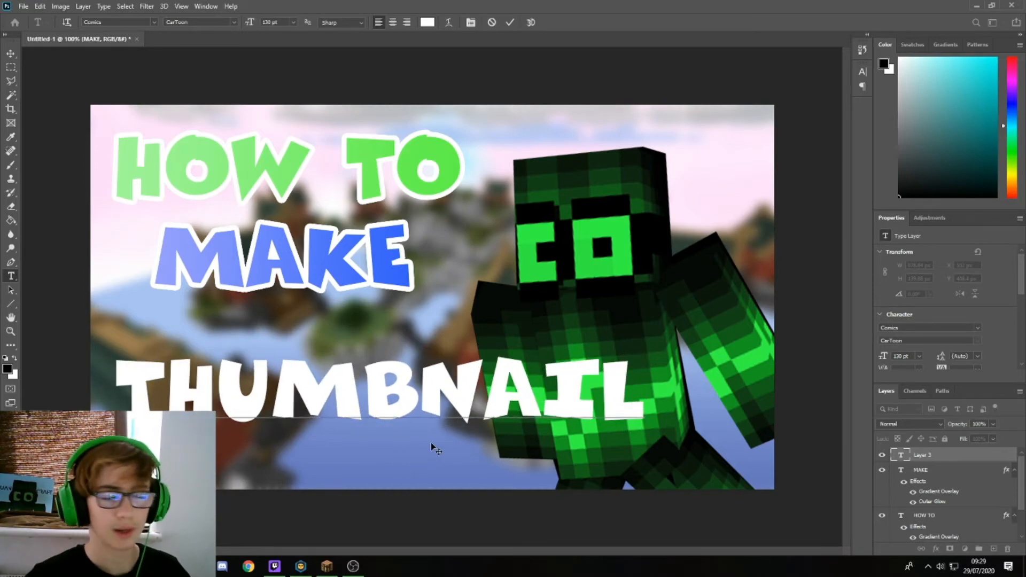
- Set the THUMBNAIL text size to 150 pt and adjust its placement along the lower part of the canvas
{"action": "double_click", "coordinate": [460, 412]}
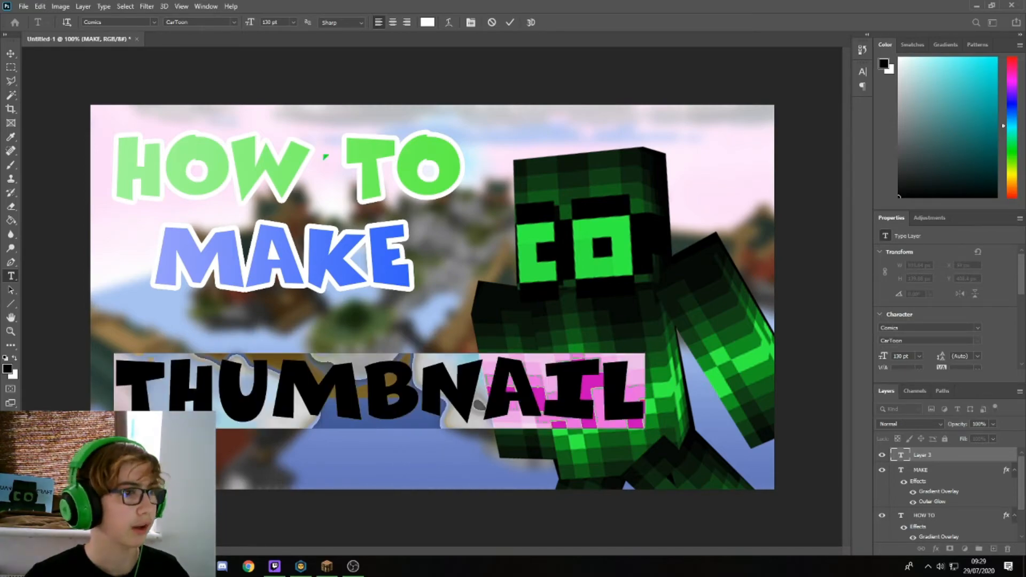
{"action": "left_click", "coordinate": [279, 24]}
{"action": "type", "text": "150"}
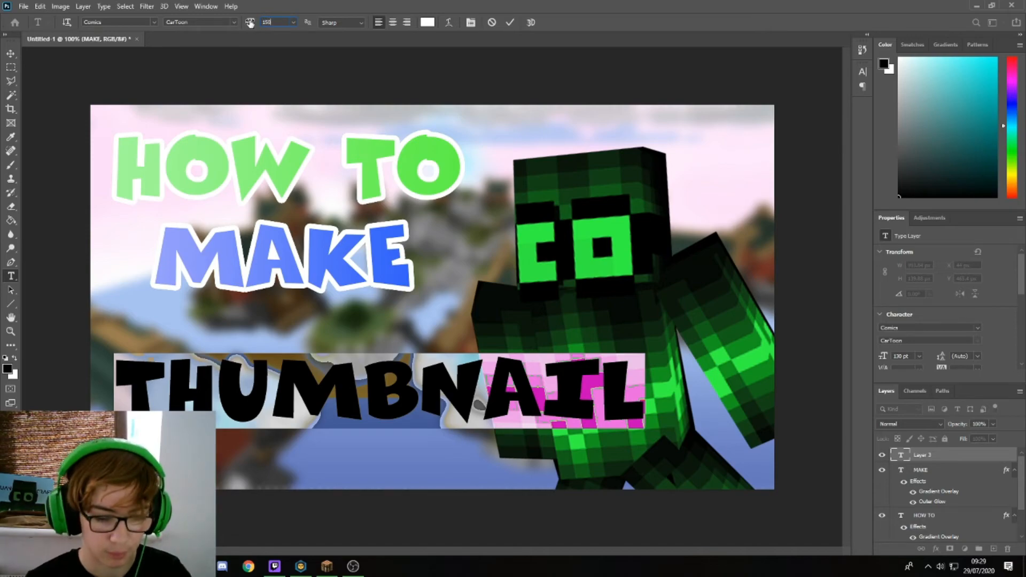
{"action": "key", "text": "Return"}
{"action": "left_click_drag", "start_coordinate": [326, 457], "coordinate": [324, 475]}
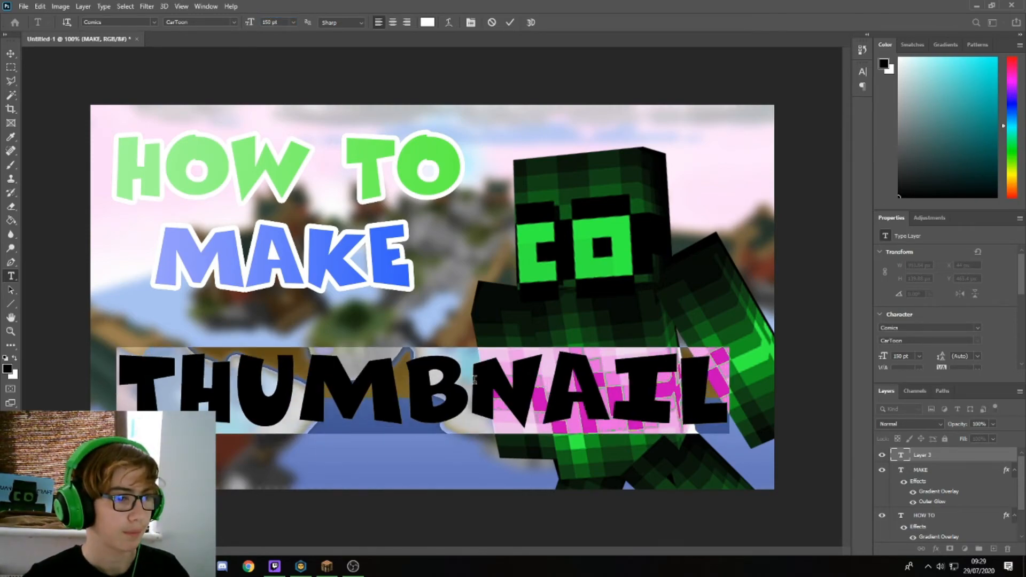
{"action": "left_click", "coordinate": [489, 364]}
- Commit the THUMBNAIL text and add an outer glow and a gradient overlay to its layer
{"action": "left_click", "coordinate": [929, 455]}
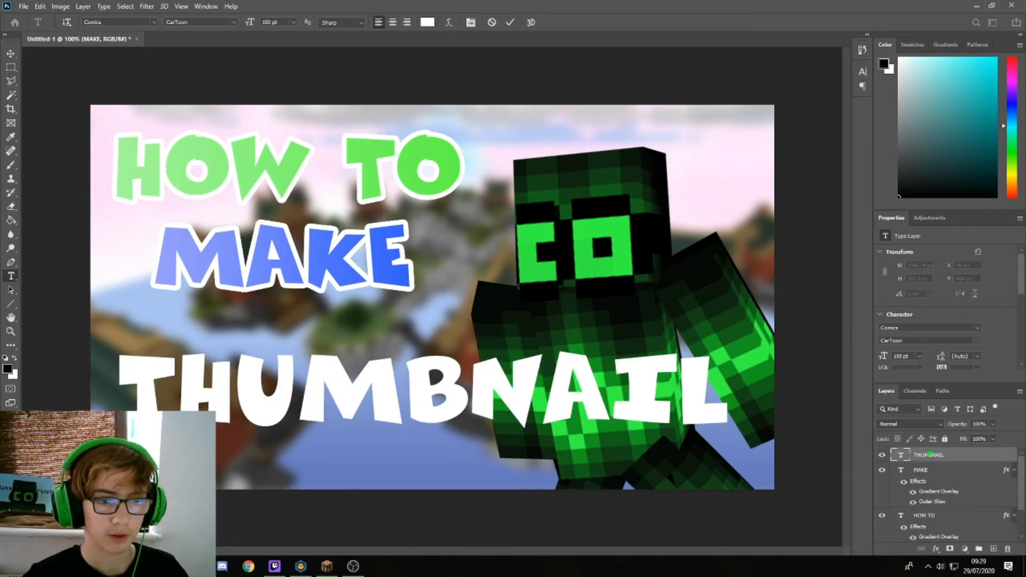
{"action": "right_click", "coordinate": [929, 455]}
{"action": "left_click", "coordinate": [825, 83]}
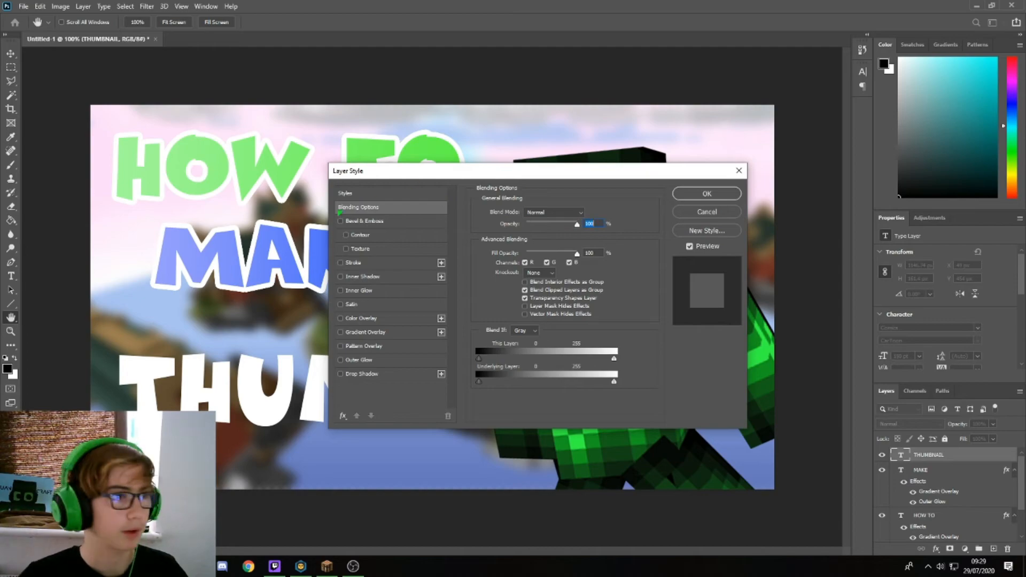
{"action": "left_click", "coordinate": [341, 360]}
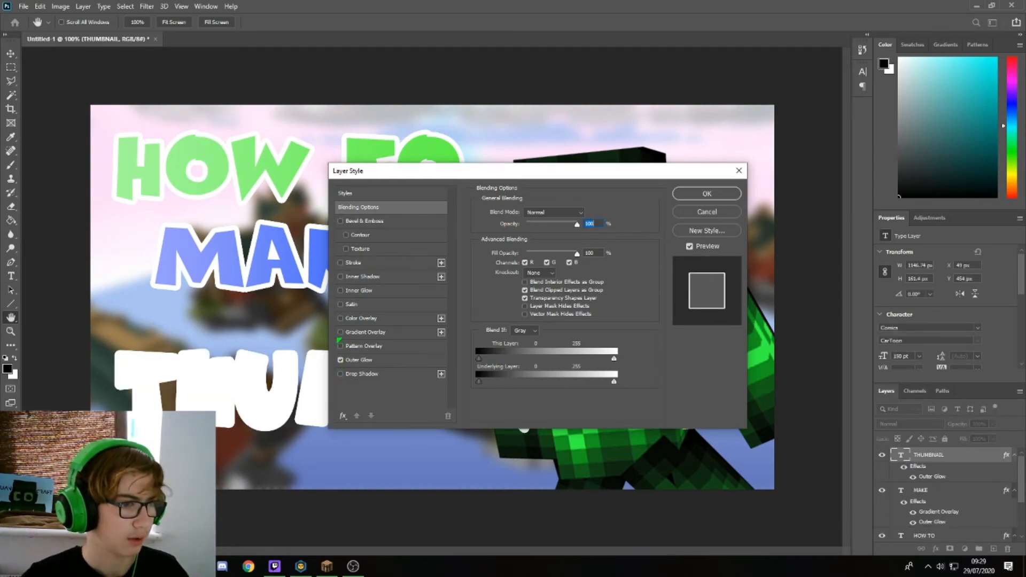
{"action": "left_click", "coordinate": [341, 332]}
{"action": "left_click", "coordinate": [363, 332]}
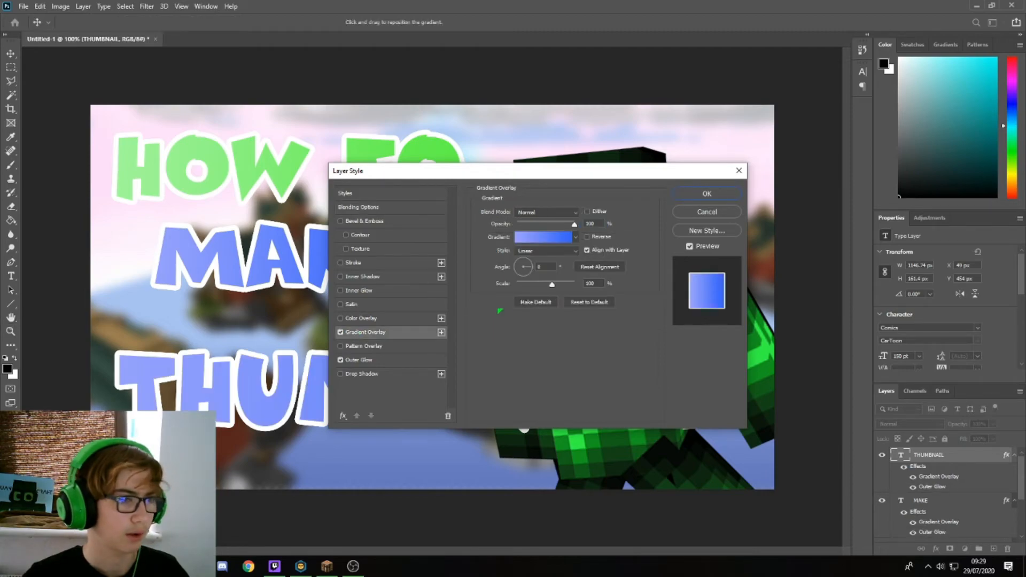
- Recolour the THUMBNAIL gradient to run from light red to stronger red, and apply the layer style
{"action": "left_click", "coordinate": [542, 237]}
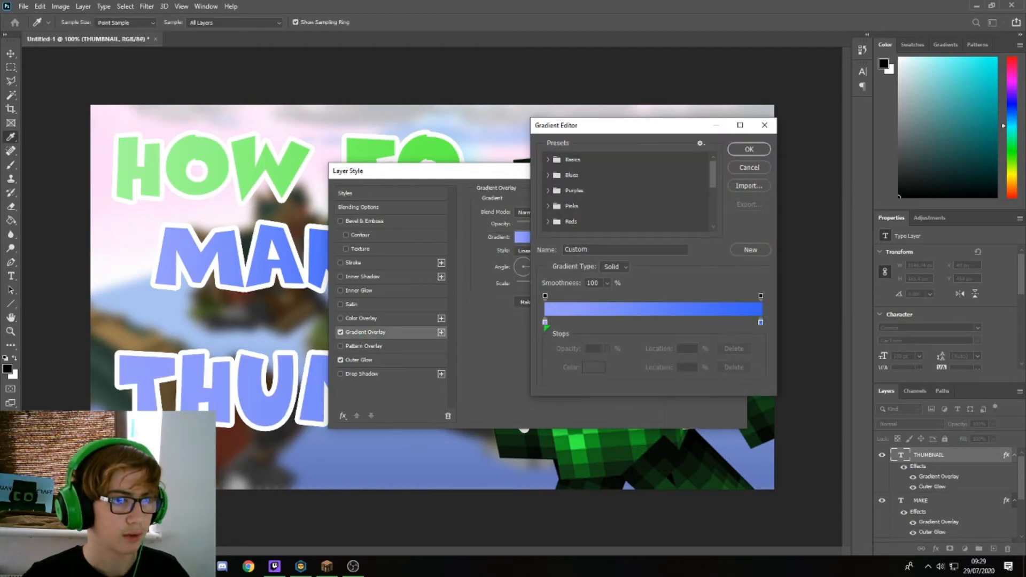
{"action": "left_click", "coordinate": [545, 322]}
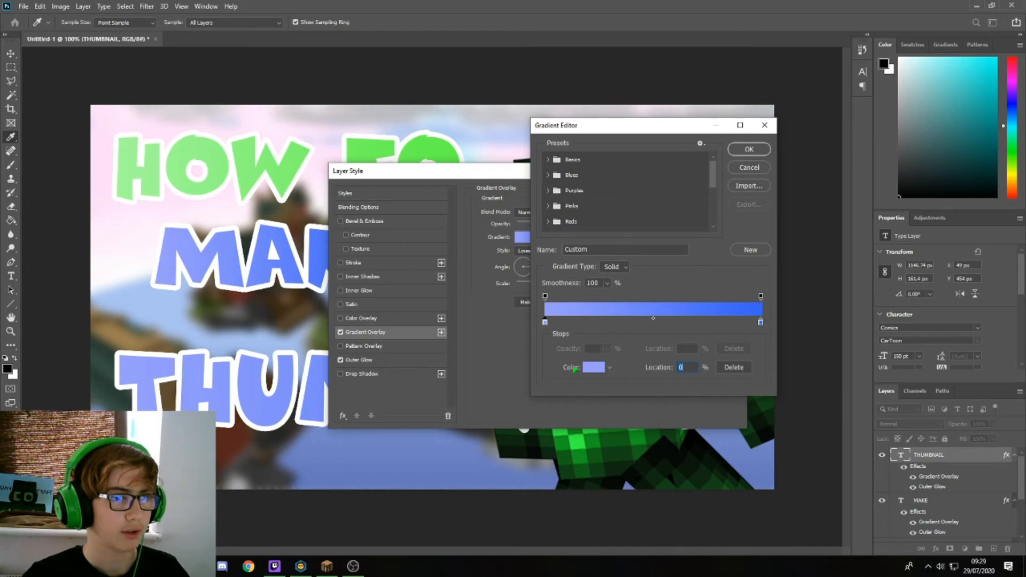
{"action": "left_click", "coordinate": [587, 369]}
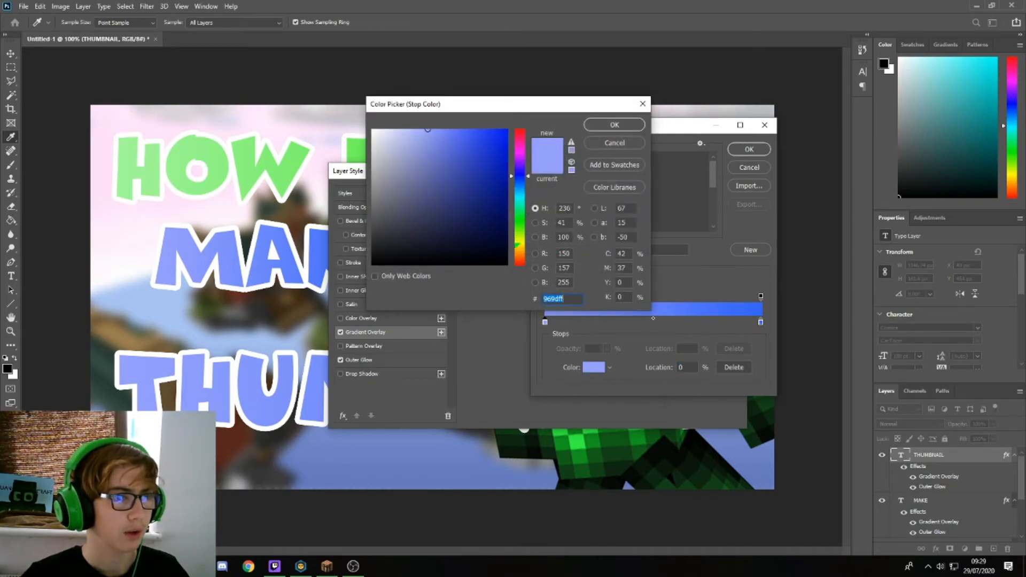
{"action": "left_click_drag", "start_coordinate": [521, 154], "coordinate": [521, 129]}
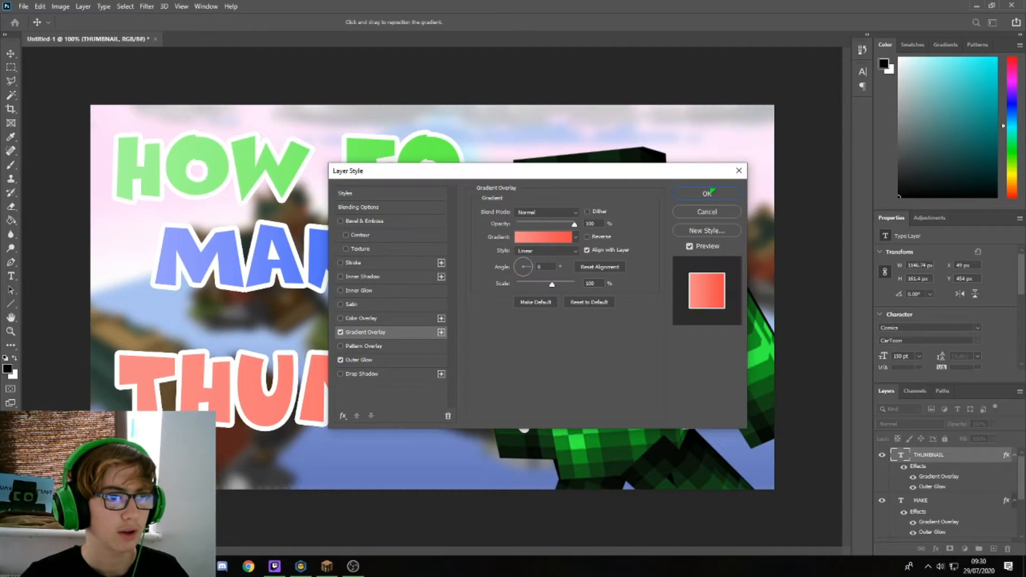
{"action": "left_click", "coordinate": [707, 193]}
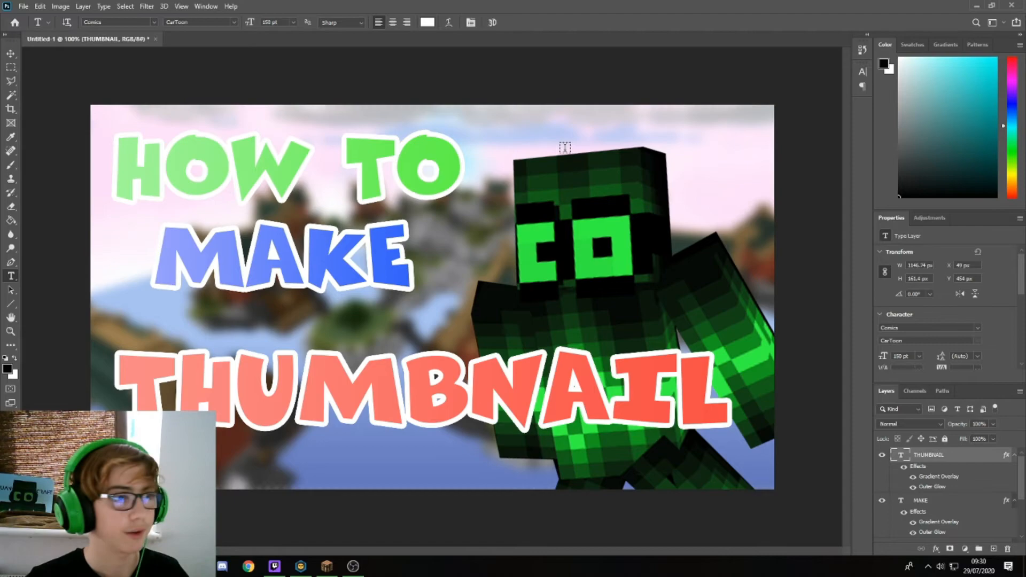
- Move the character slightly to the right and bring the MAKE and HOW TO lines down closer to THUMBNAIL
{"action": "left_click", "coordinate": [11, 53]}
{"action": "mouse_move", "coordinate": [545, 243]}
{"action": "left_mouse_down"}
{"action": "mouse_move", "coordinate": [586, 243]}
{"action": "mouse_move", "coordinate": [562, 240]}
{"action": "left_mouse_up"}
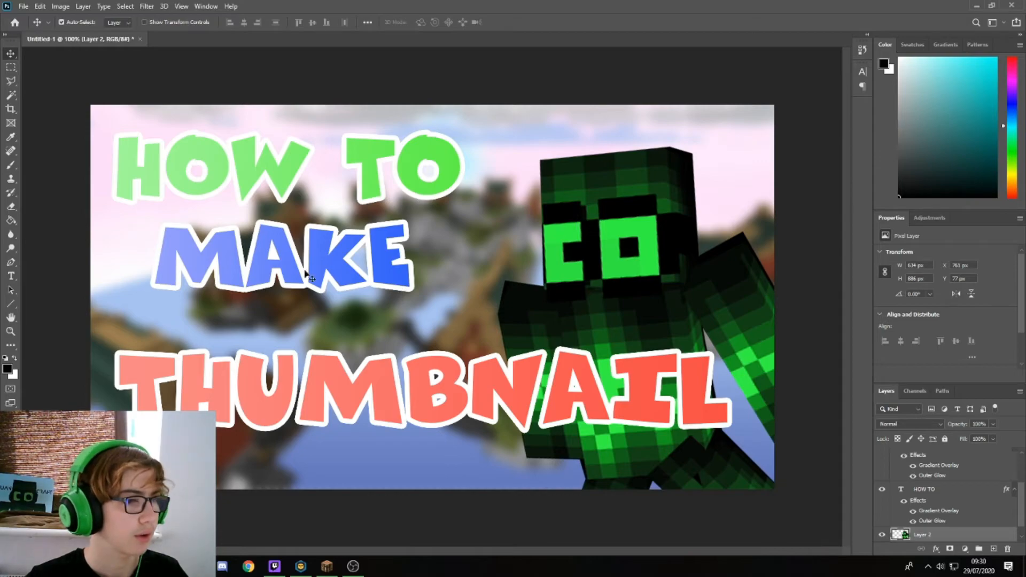
{"action": "left_click", "coordinate": [265, 174]}
{"action": "left_click_drag", "start_coordinate": [291, 246], "coordinate": [257, 278]}
{"action": "left_click_drag", "start_coordinate": [261, 186], "coordinate": [261, 186]}
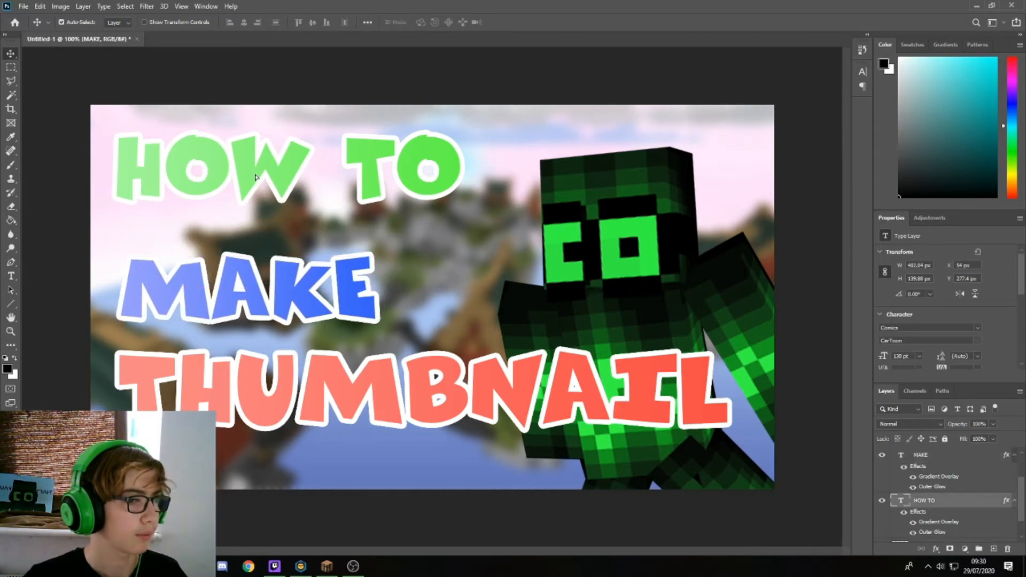
{"action": "left_click_drag", "start_coordinate": [262, 186], "coordinate": [261, 215]}
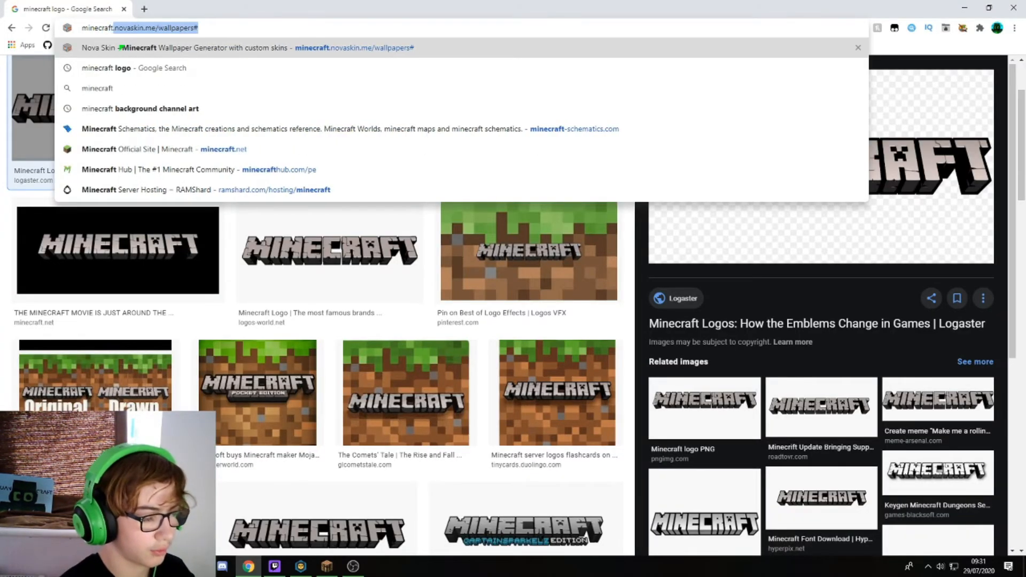
- In Chrome, search Google for "minecraft text" and open the Textcraft site
{"action": "type", "text": "raft text"}
{"action": "key", "text": "Return"}
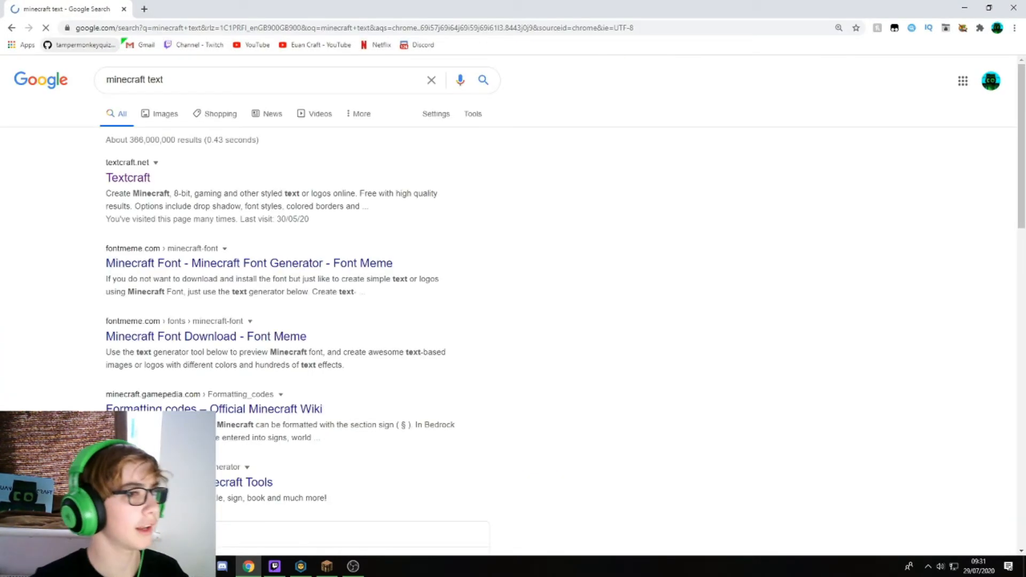
{"action": "left_click", "coordinate": [127, 178]}
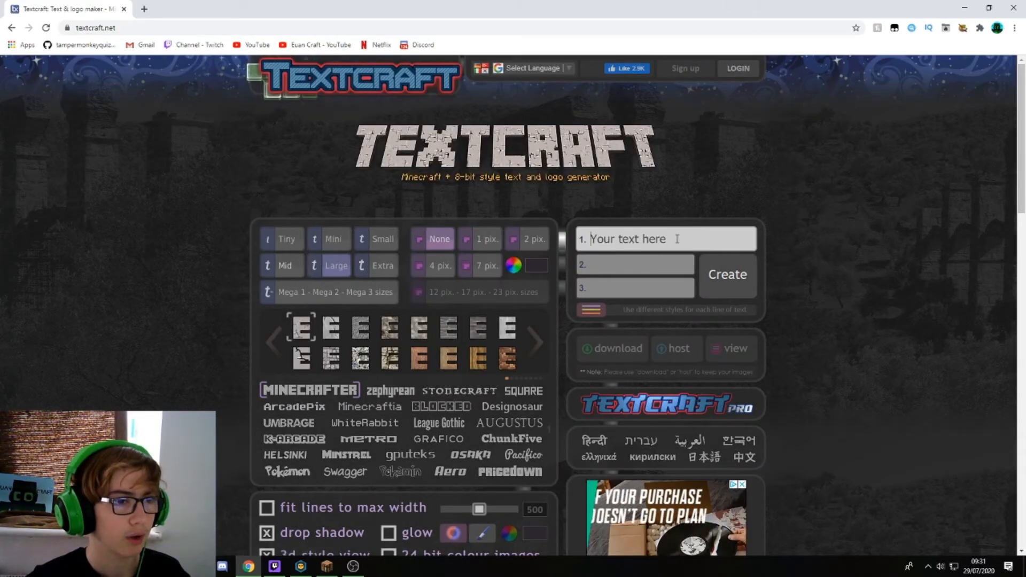
- Enter "minecraft" as the first text line and select the first stone texture in the second row of styles
{"action": "left_click", "coordinate": [634, 239]}
{"action": "type", "text": "minecraft"}
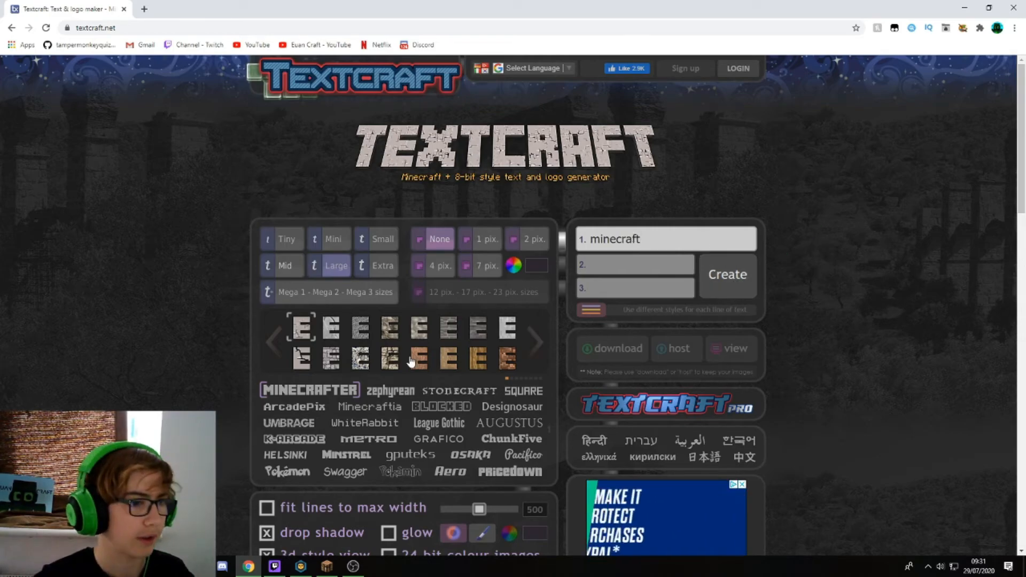
{"action": "scroll", "coordinate": [296, 343], "scroll_direction": "down", "scroll_amount": 1}
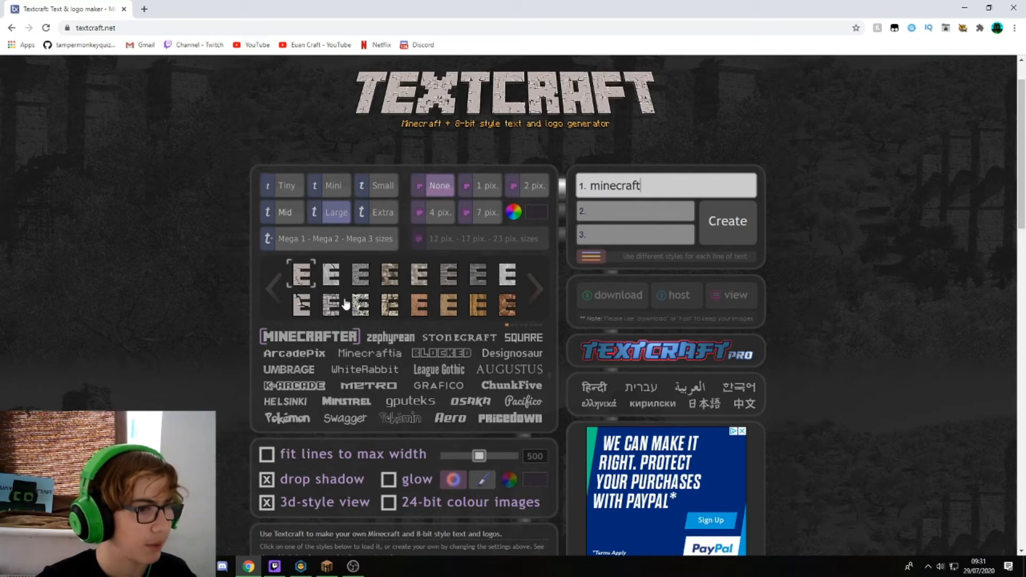
{"action": "left_click", "coordinate": [302, 306]}
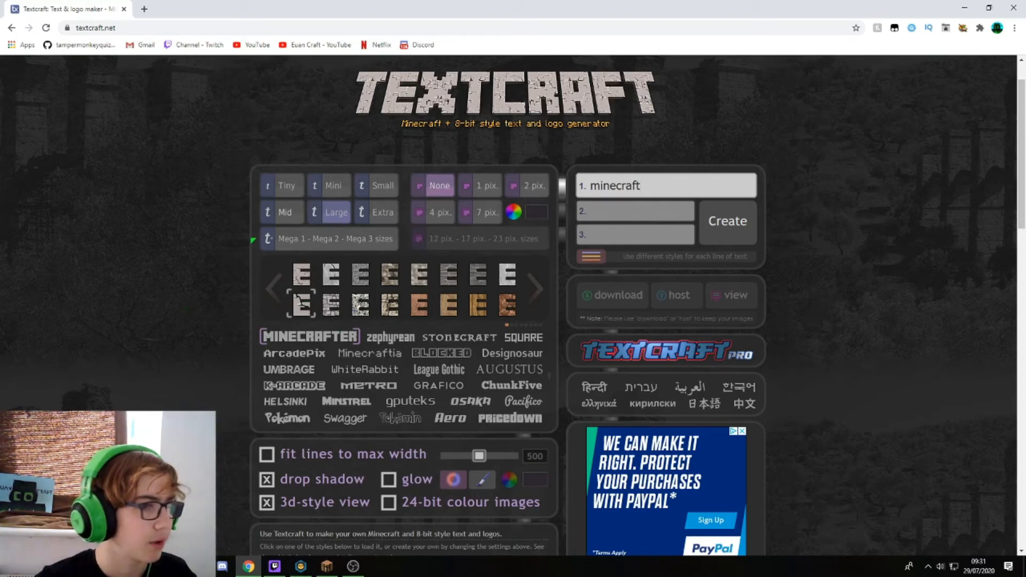
{"action": "scroll", "coordinate": [230, 310], "scroll_direction": "down", "scroll_amount": 3}
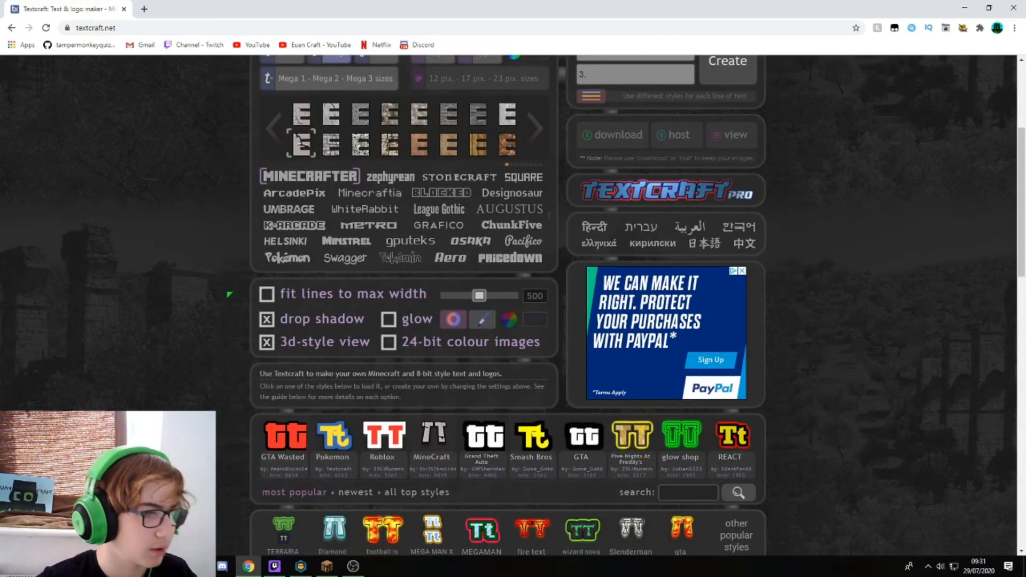
- Generate the MINECRAFT text image in Textcraft, then copy it and paste it into the Photoshop thumbnail
{"action": "scroll", "coordinate": [230, 294], "scroll_direction": "down", "scroll_amount": 1}
{"action": "scroll", "coordinate": [257, 289], "scroll_direction": "up", "scroll_amount": 4}
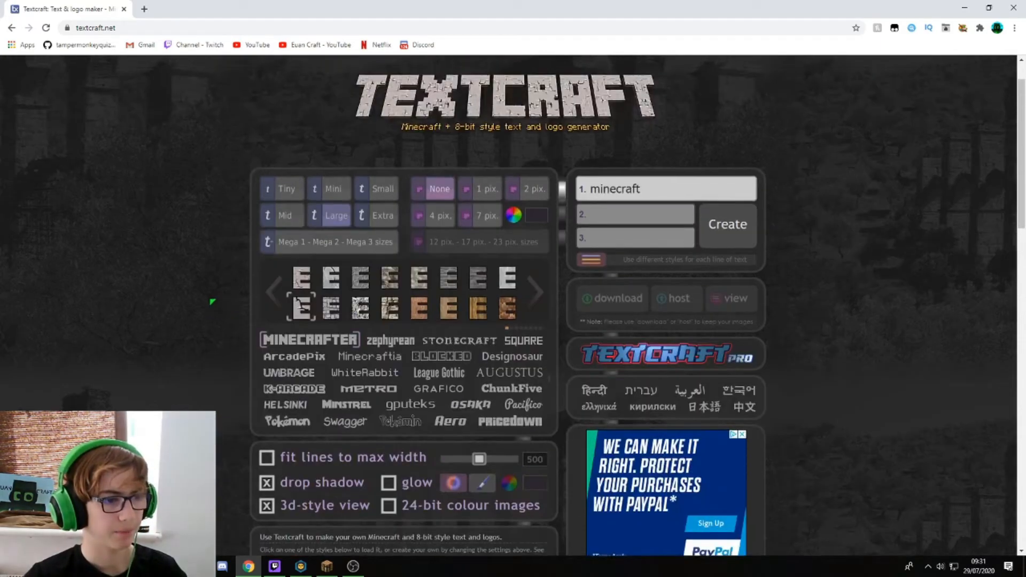
{"action": "scroll", "coordinate": [321, 298], "scroll_direction": "up", "scroll_amount": 1}
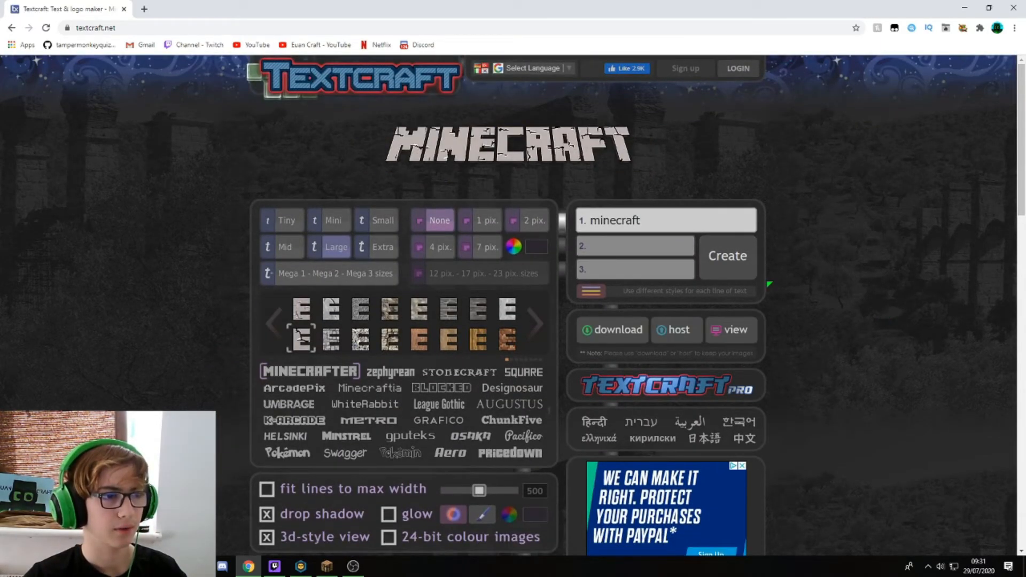
{"action": "right_click", "coordinate": [546, 142]}
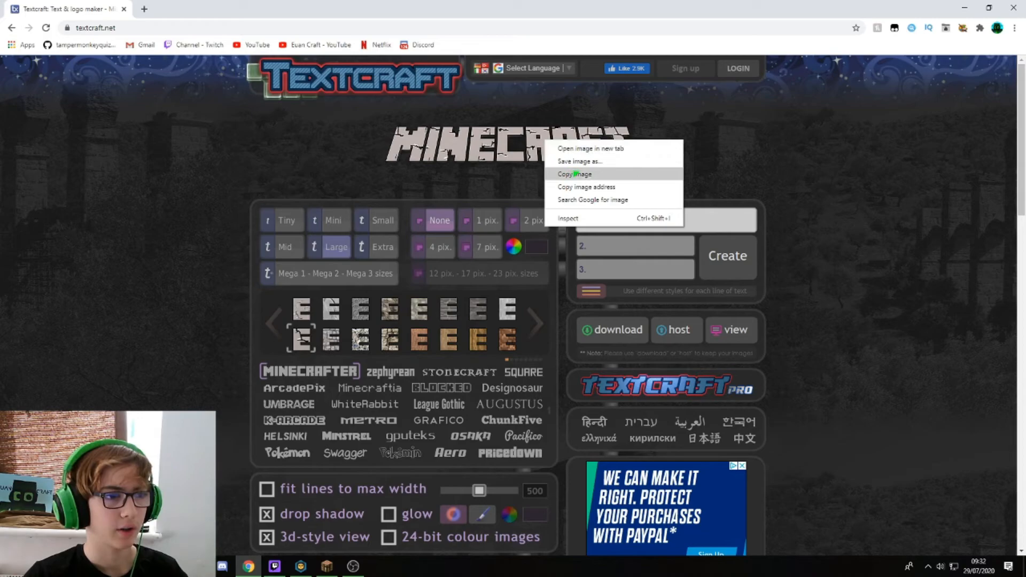
{"action": "left_click", "coordinate": [593, 171]}
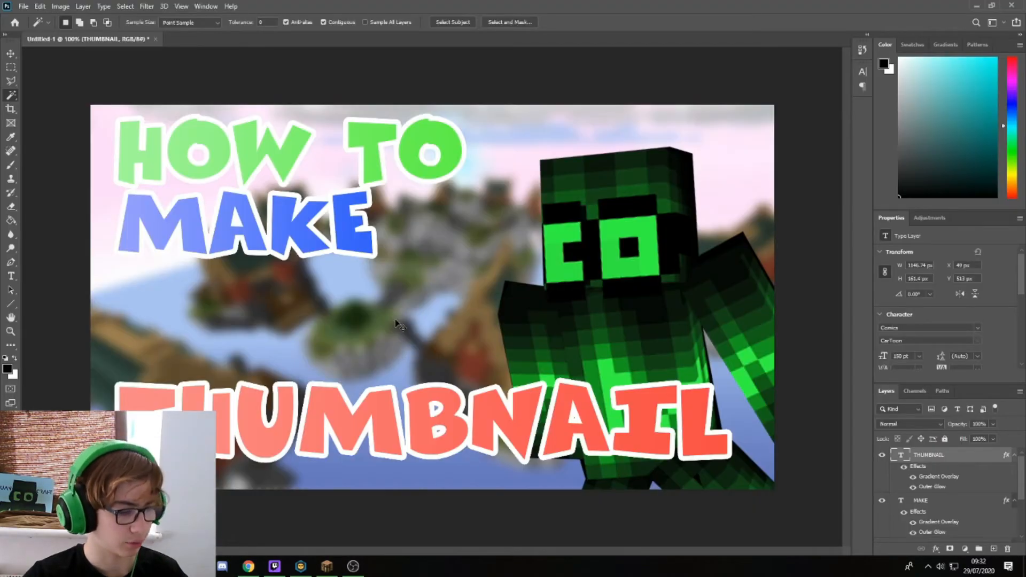
{"action": "key", "text": "ctrl+v"}
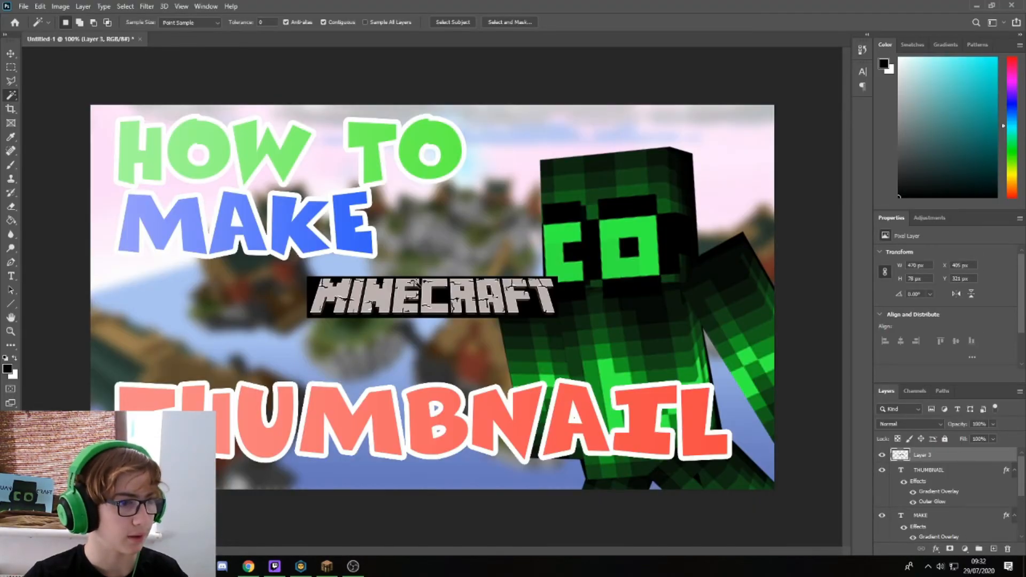
- Remove the black background around the MINECRAFT image with the Magic Wand and enlarge the image to about 760 px wide above THUMBNAIL
{"action": "left_click", "coordinate": [312, 280]}
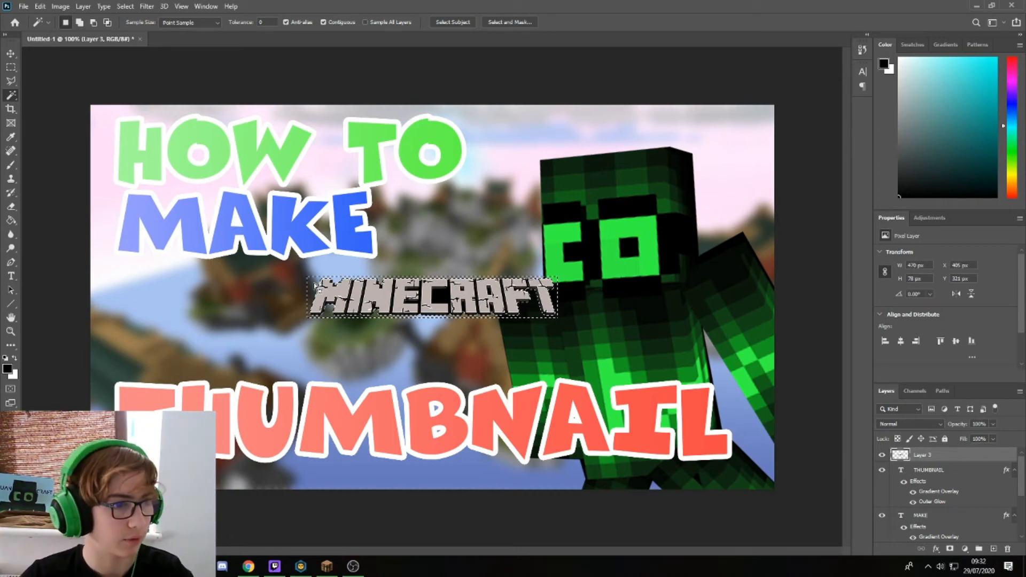
{"action": "left_click", "coordinate": [438, 295]}
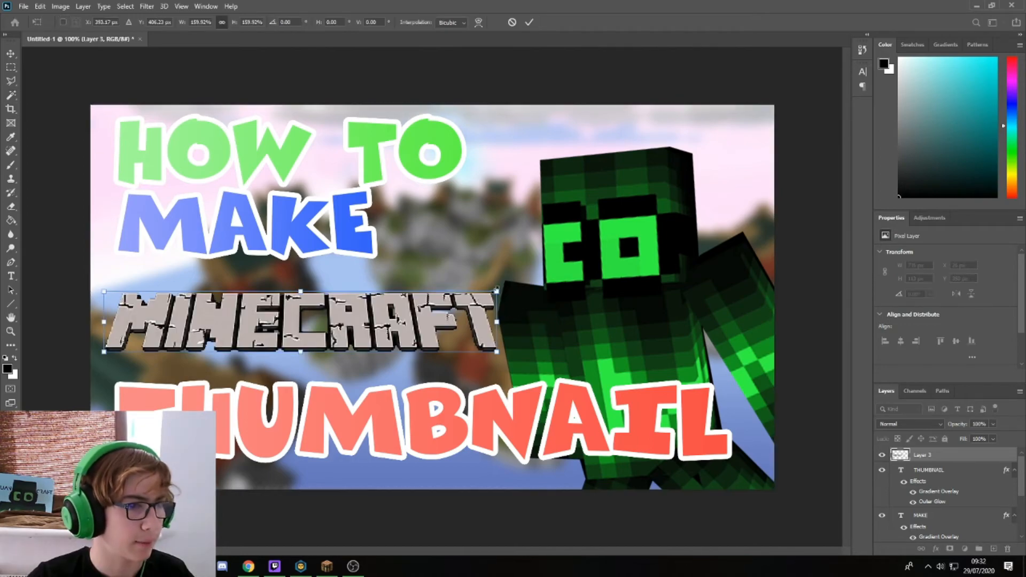
{"action": "left_click_drag", "start_coordinate": [496, 291], "coordinate": [444, 307]}
{"action": "key", "text": "Return"}
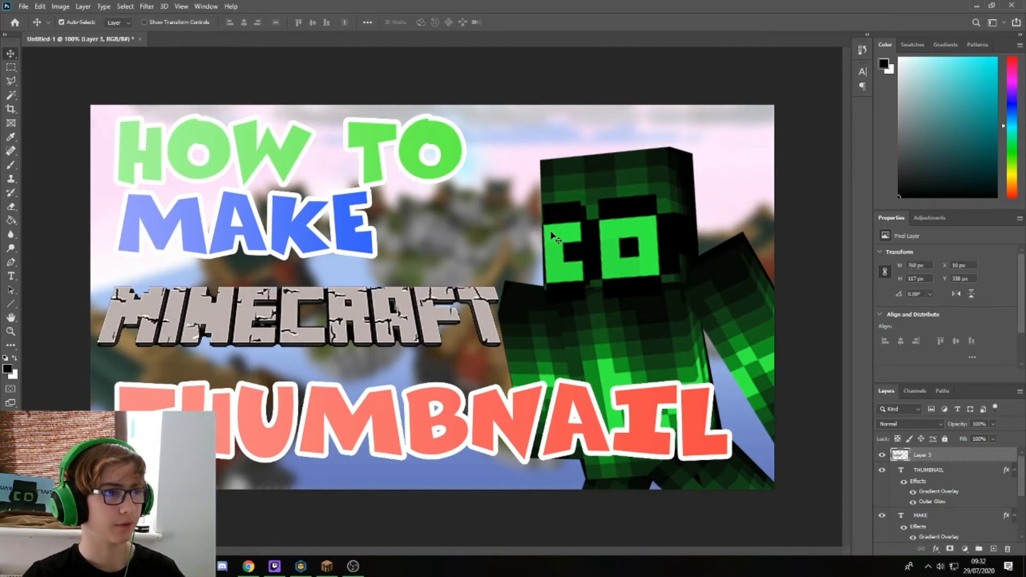
- Scale the MINECRAFT image down to about 90% and place it just above the THUMBNAIL line
{"action": "key", "text": "ctrl+t"}
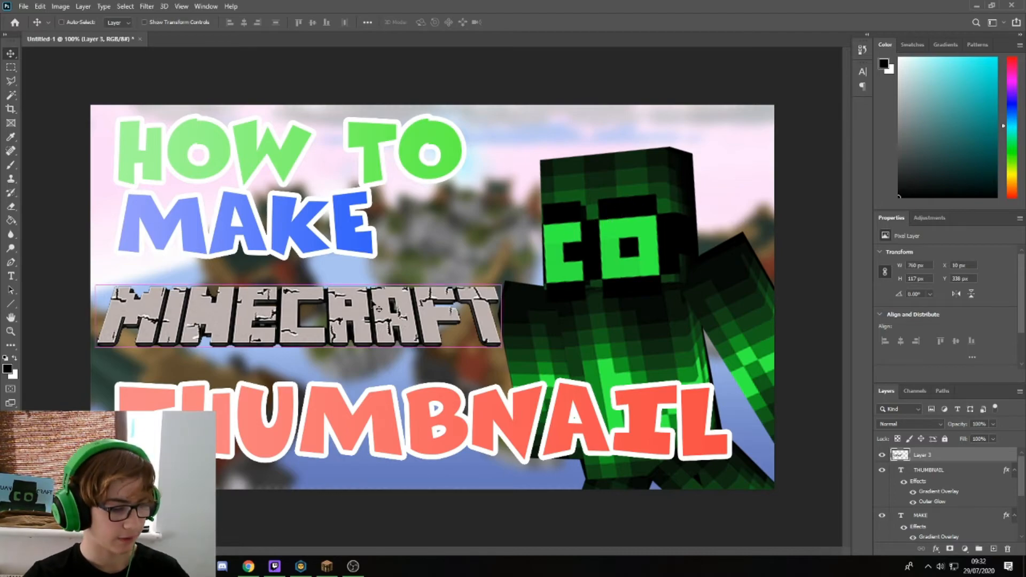
{"action": "left_click_drag", "start_coordinate": [502, 285], "coordinate": [463, 291]}
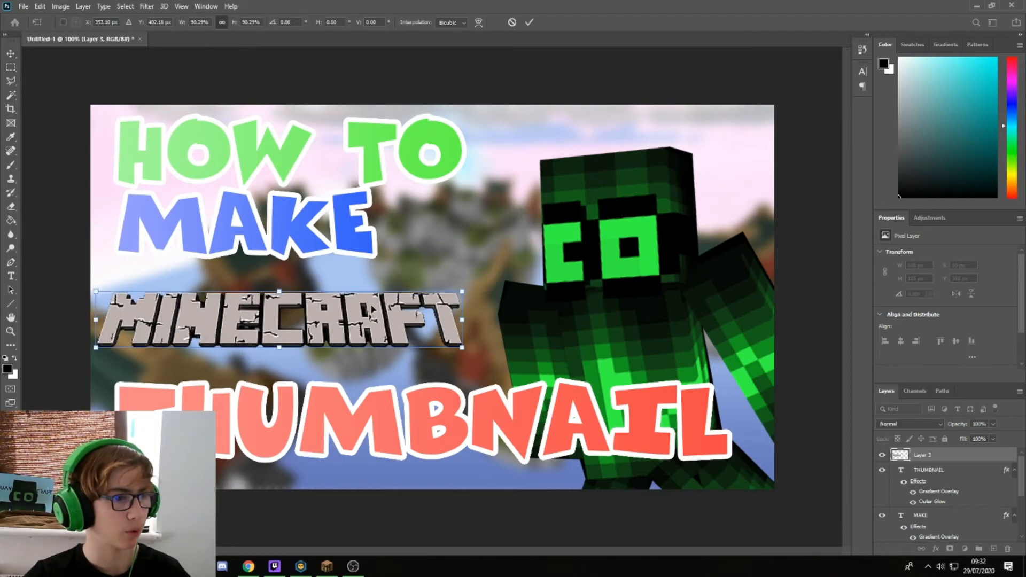
{"action": "left_click_drag", "start_coordinate": [369, 305], "coordinate": [446, 316]}
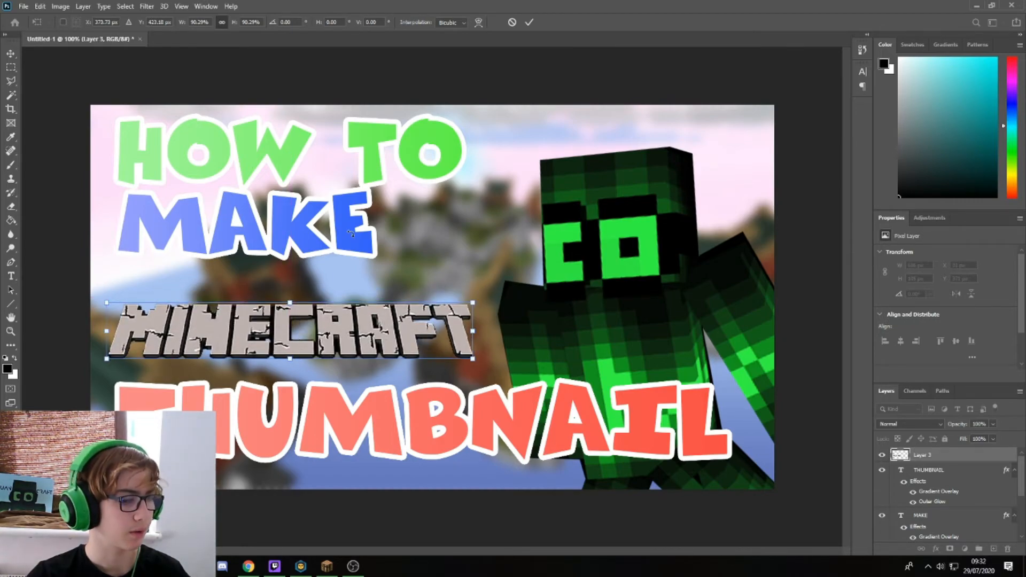
{"action": "key", "text": "Return"}
- Move the MAKE and HOW TO lines slightly down to space them evenly above MINECRAFT
{"action": "left_click_drag", "start_coordinate": [347, 235], "coordinate": [345, 258]}
{"action": "mouse_move", "coordinate": [299, 149]}
{"action": "left_mouse_down"}
{"action": "mouse_move", "coordinate": [298, 160]}
{"action": "mouse_move", "coordinate": [335, 168]}
{"action": "mouse_move", "coordinate": [313, 156]}
{"action": "left_mouse_up"}
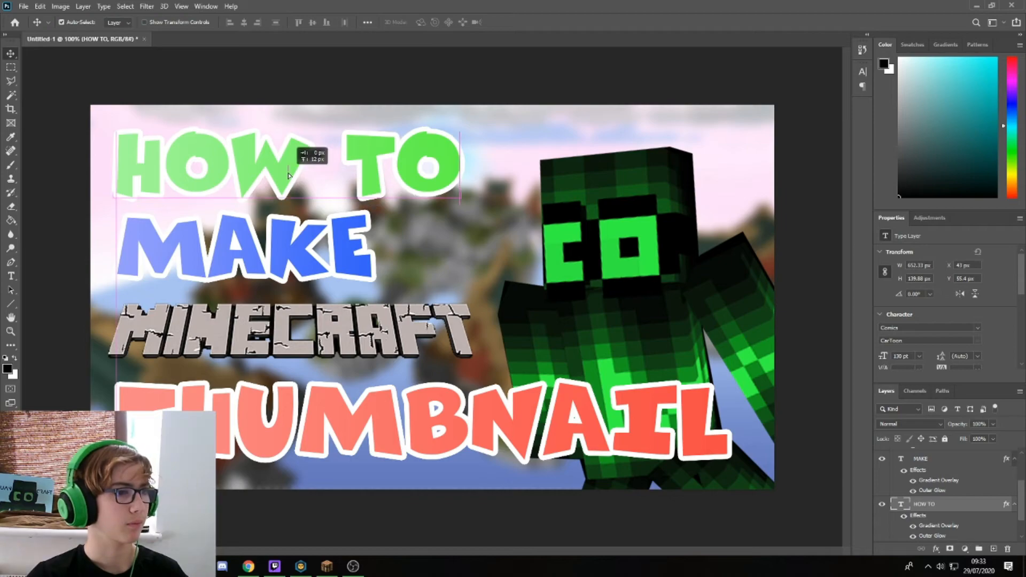
{"action": "left_click", "coordinate": [282, 237]}
{"action": "mouse_move", "coordinate": [282, 237]}
{"action": "left_mouse_down"}
{"action": "mouse_move", "coordinate": [278, 222]}
{"action": "mouse_move", "coordinate": [296, 221]}
{"action": "mouse_move", "coordinate": [284, 226]}
{"action": "left_mouse_up"}
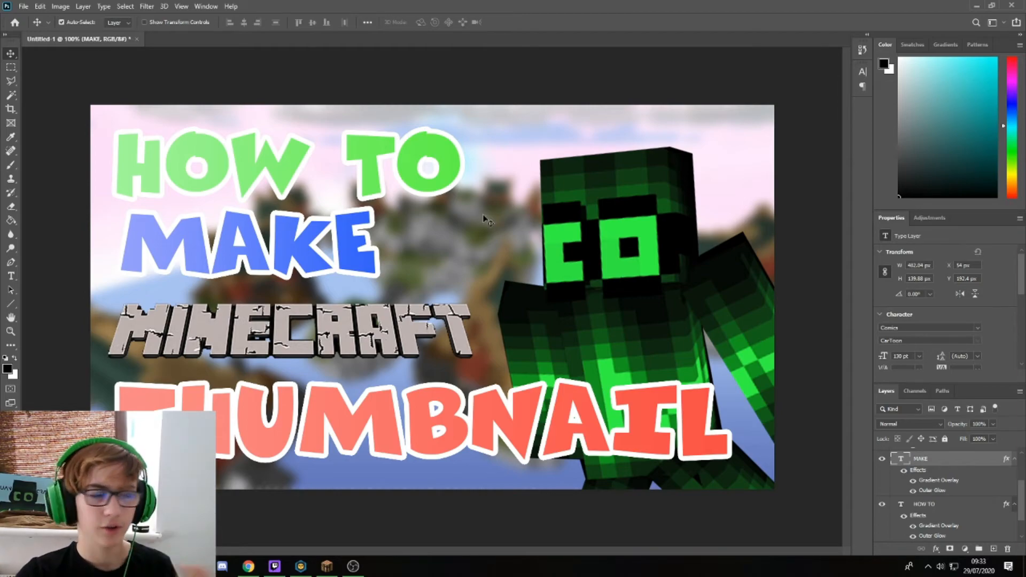
- Swap the lower two lines by moving THUMBNAIL up under MAKE and placing the MINECRAFT image beneath it
{"action": "left_click_drag", "start_coordinate": [413, 338], "coordinate": [734, 185]}
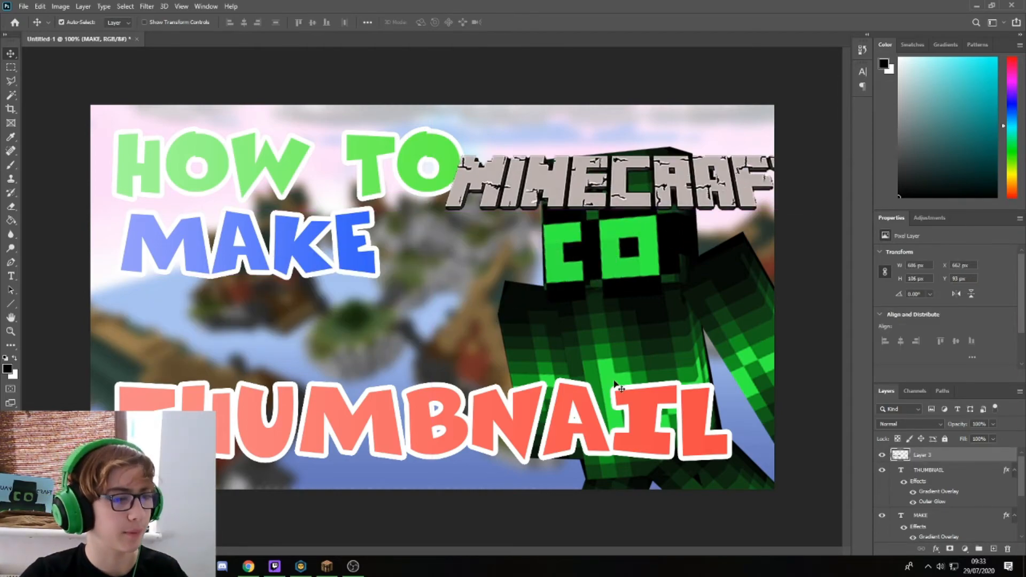
{"action": "left_click_drag", "start_coordinate": [528, 407], "coordinate": [522, 369]}
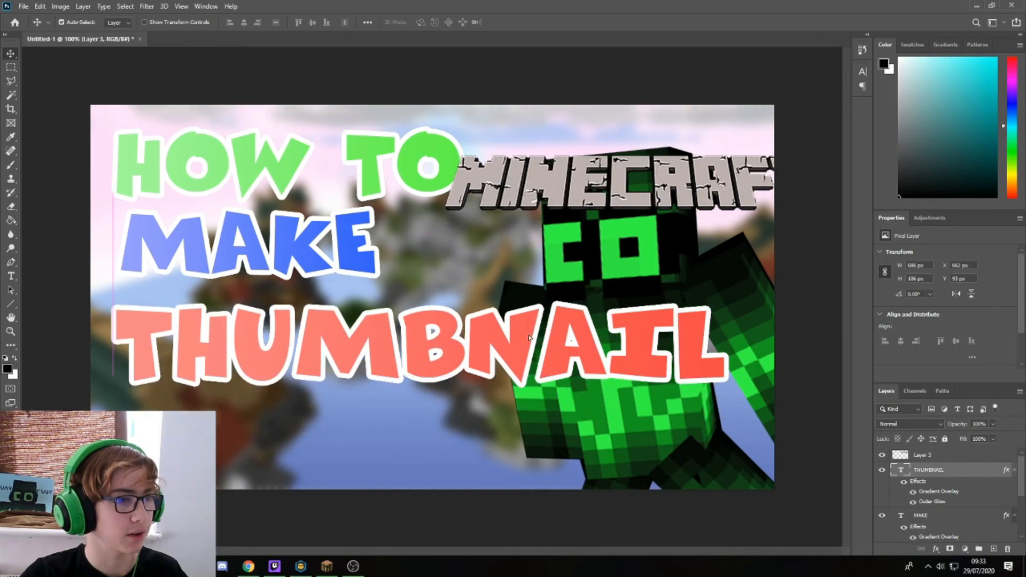
{"action": "left_click_drag", "start_coordinate": [539, 192], "coordinate": [450, 437]}
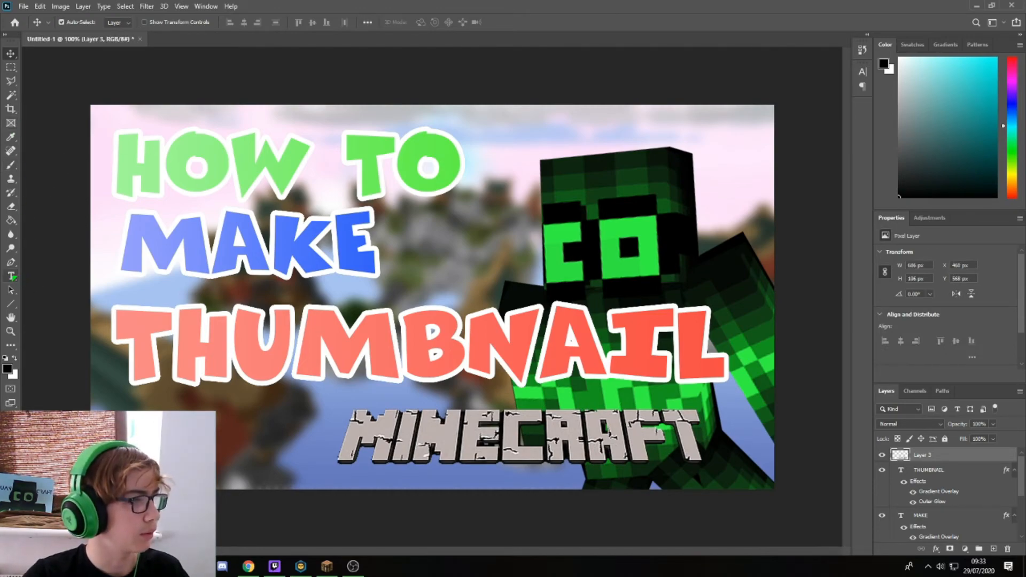
- Warp the THUMBNAIL text with the Arc style and reduce the bend to a gentle horizontal curve
{"action": "left_click", "coordinate": [10, 276]}
{"action": "left_click", "coordinate": [217, 332]}
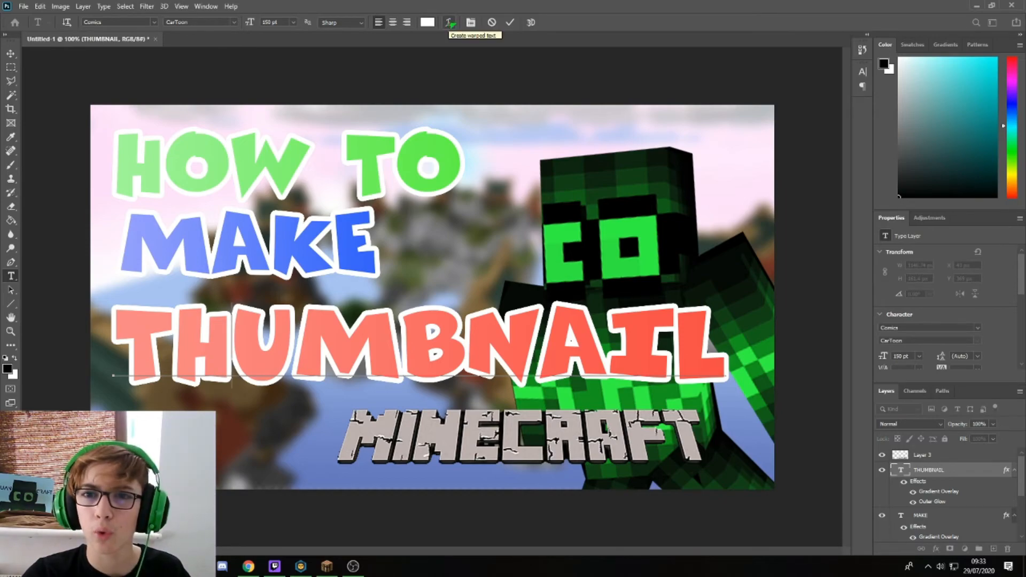
{"action": "left_click", "coordinate": [450, 24]}
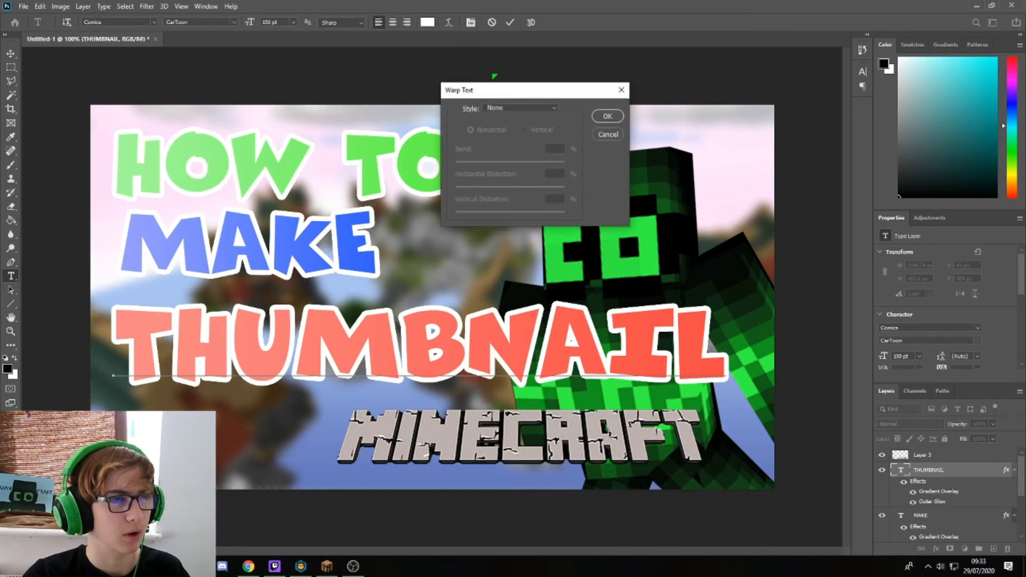
{"action": "left_click", "coordinate": [522, 107]}
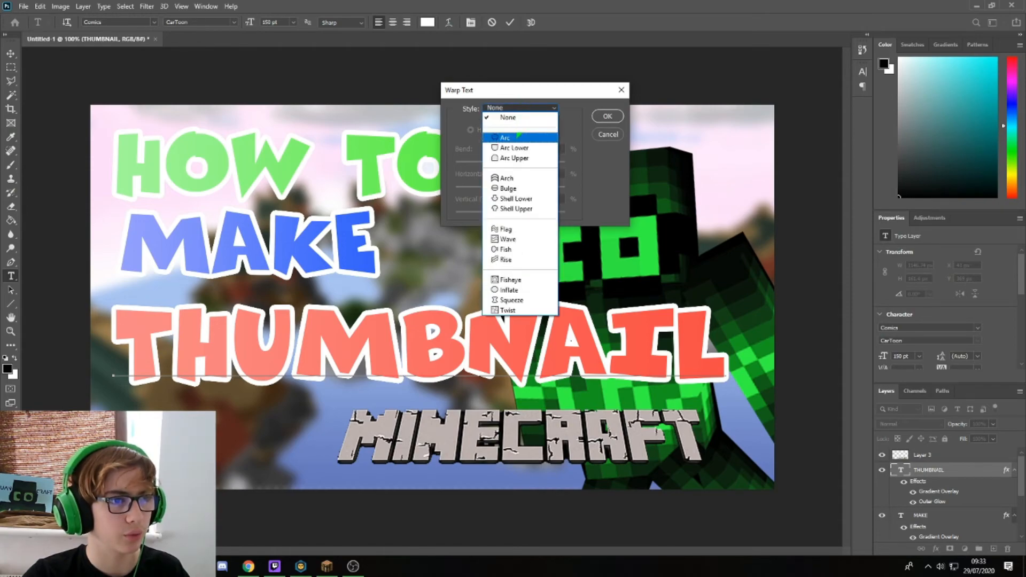
{"action": "left_click", "coordinate": [519, 130]}
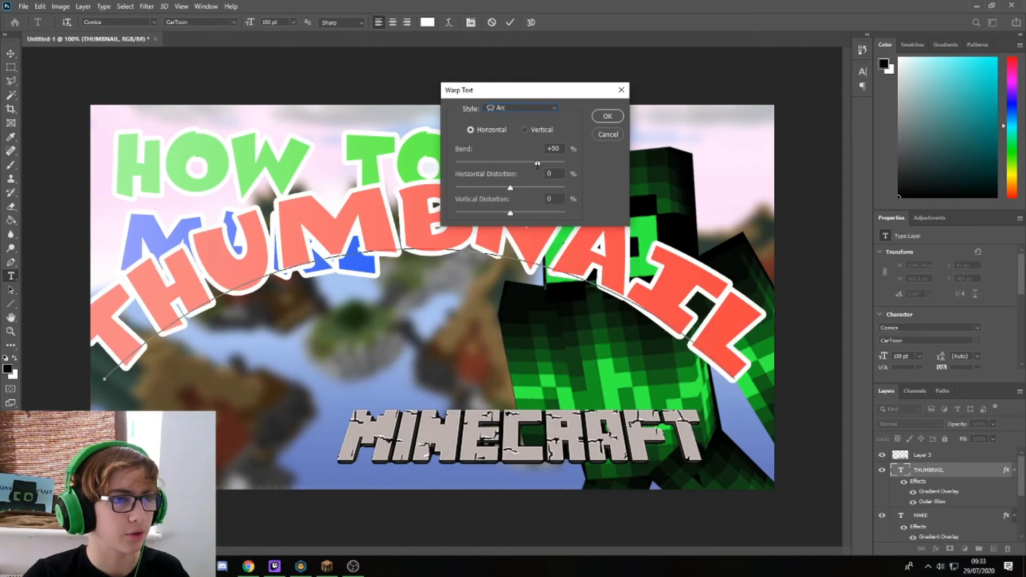
{"action": "left_click_drag", "start_coordinate": [536, 164], "coordinate": [522, 163]}
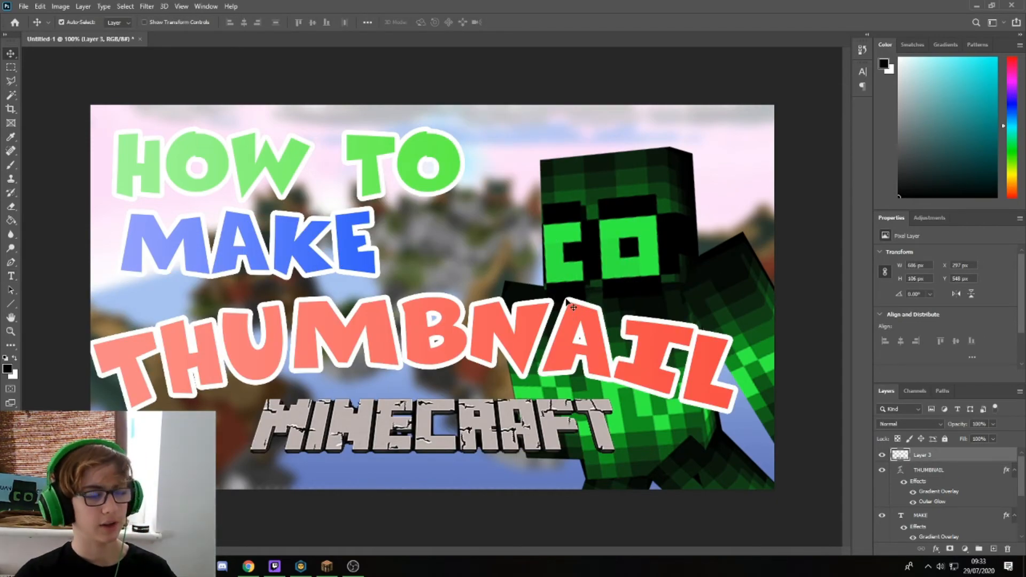
- Convert the THUMBNAIL, MAKE and HOW TO text layers to smart objects
{"action": "right_click", "coordinate": [932, 471]}
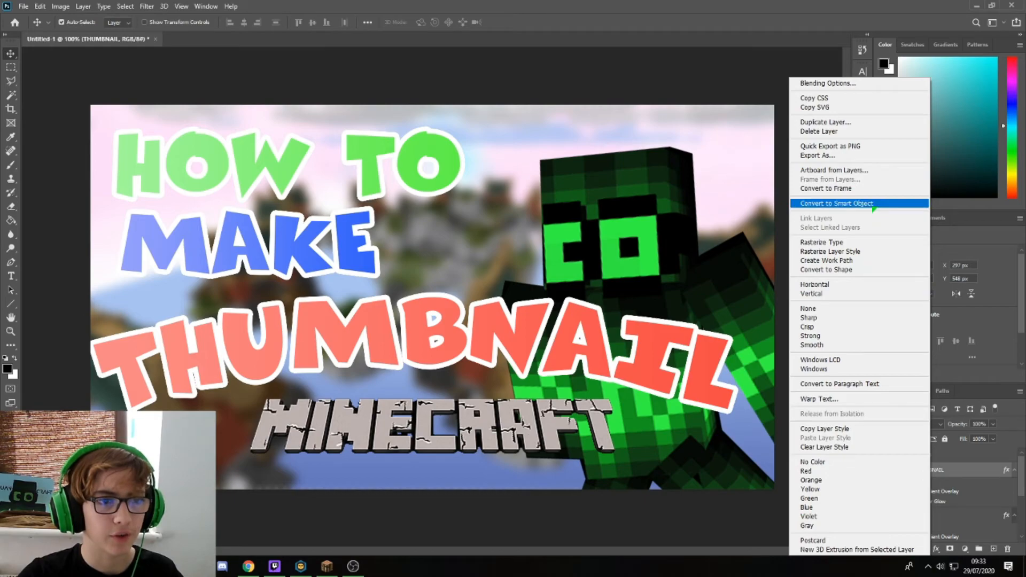
{"action": "left_click", "coordinate": [856, 203]}
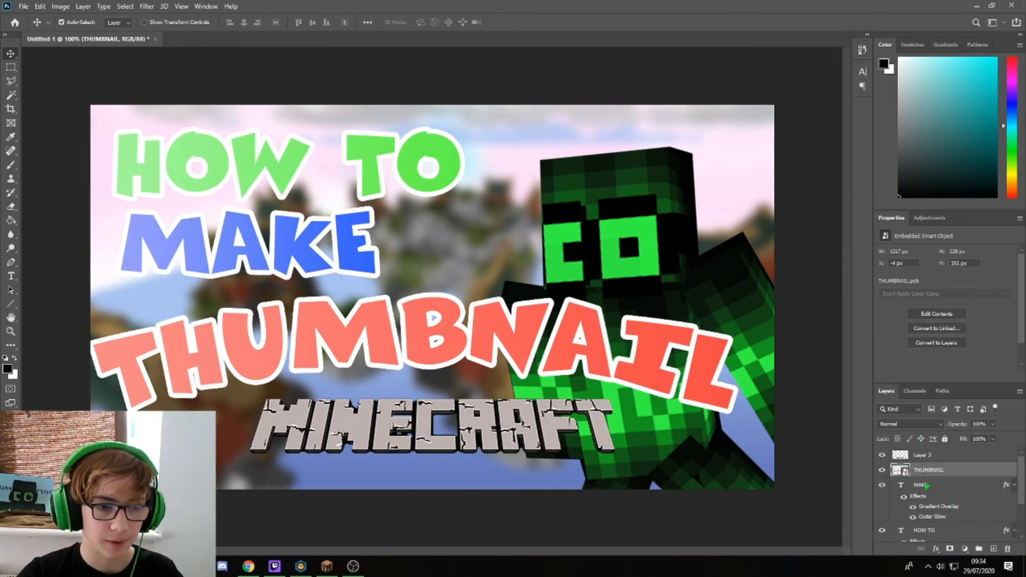
{"action": "right_click", "coordinate": [927, 484]}
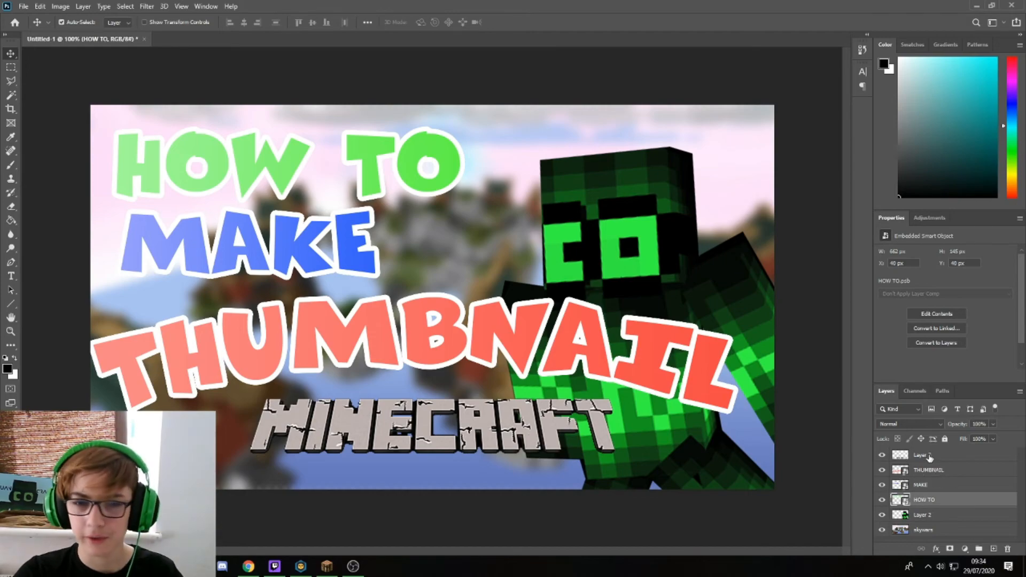
{"action": "left_click", "coordinate": [11, 276]}
{"action": "left_click", "coordinate": [158, 357]}
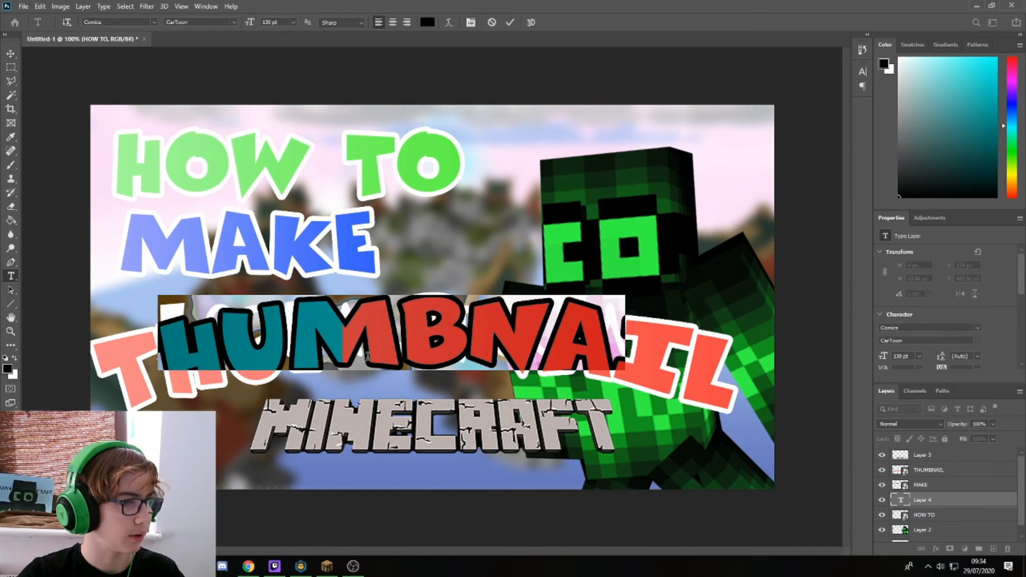
{"action": "key", "text": "Escape"}
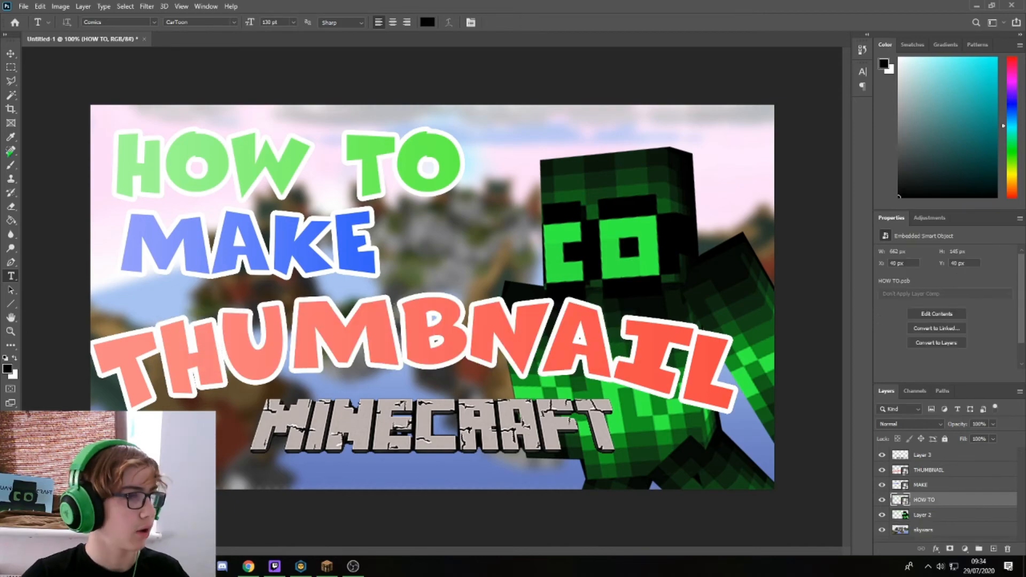
{"action": "left_click", "coordinate": [12, 53]}
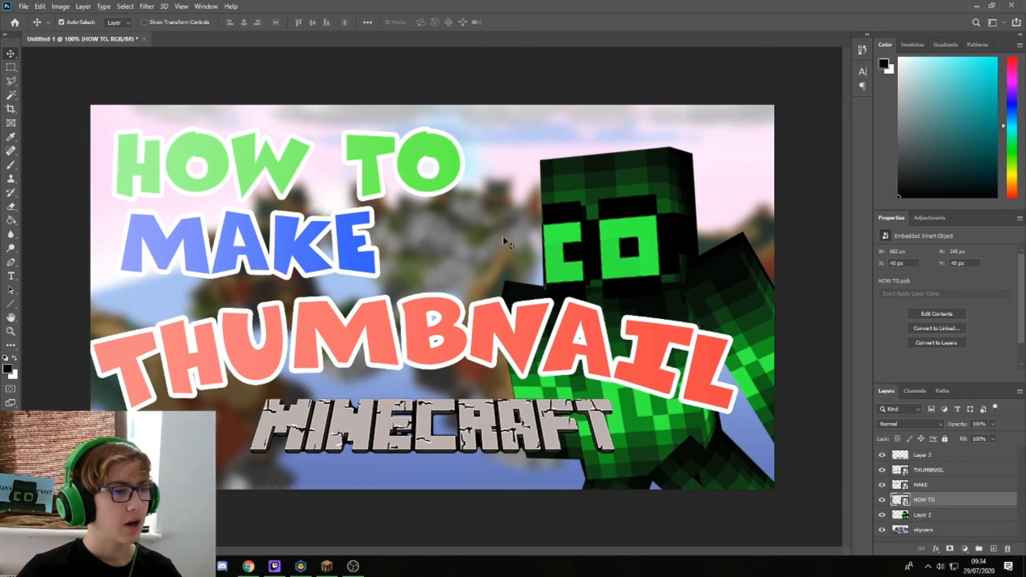
- Add an Outer Glow in black (000000) with a size of 13 px to the THUMBNAIL smart object
{"action": "left_click", "coordinate": [929, 471]}
{"action": "right_click", "coordinate": [929, 470]}
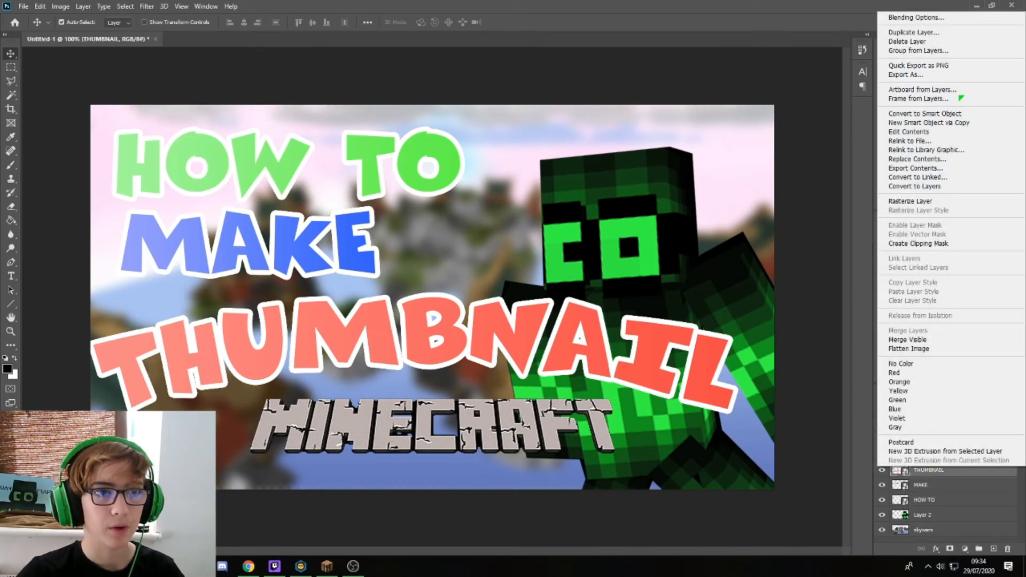
{"action": "left_click", "coordinate": [949, 17]}
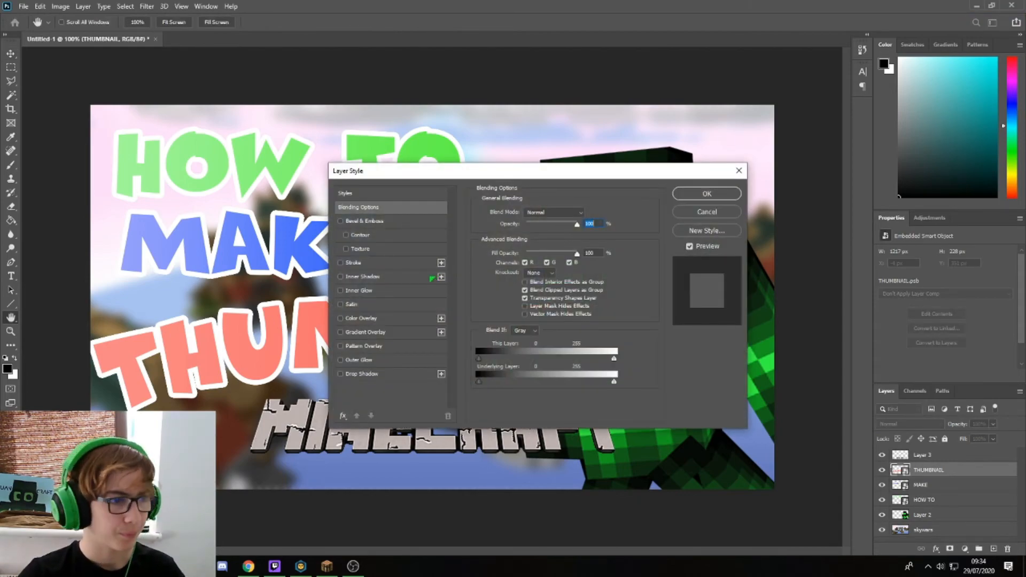
{"action": "left_click", "coordinate": [342, 361]}
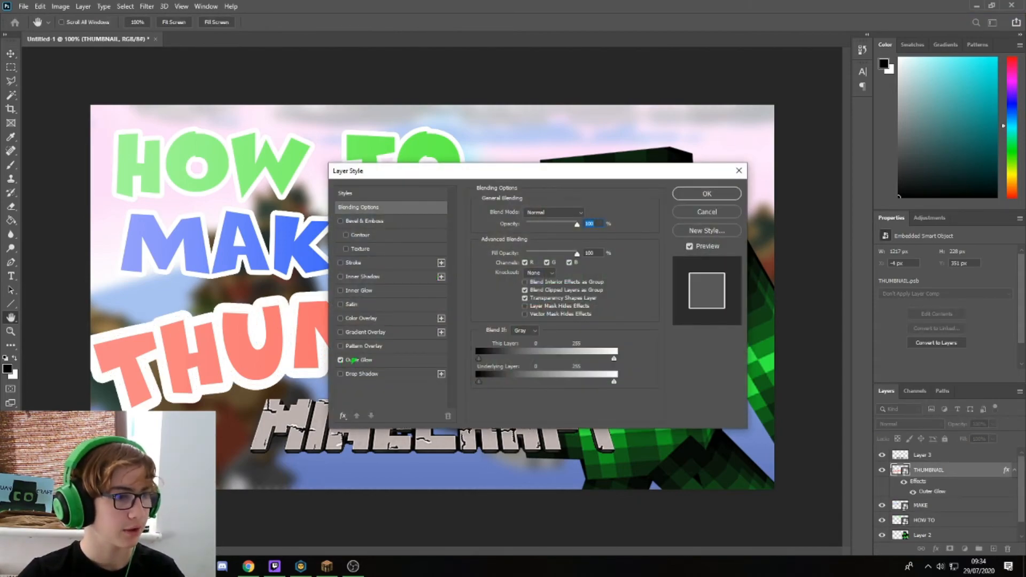
{"action": "left_click", "coordinate": [503, 250]}
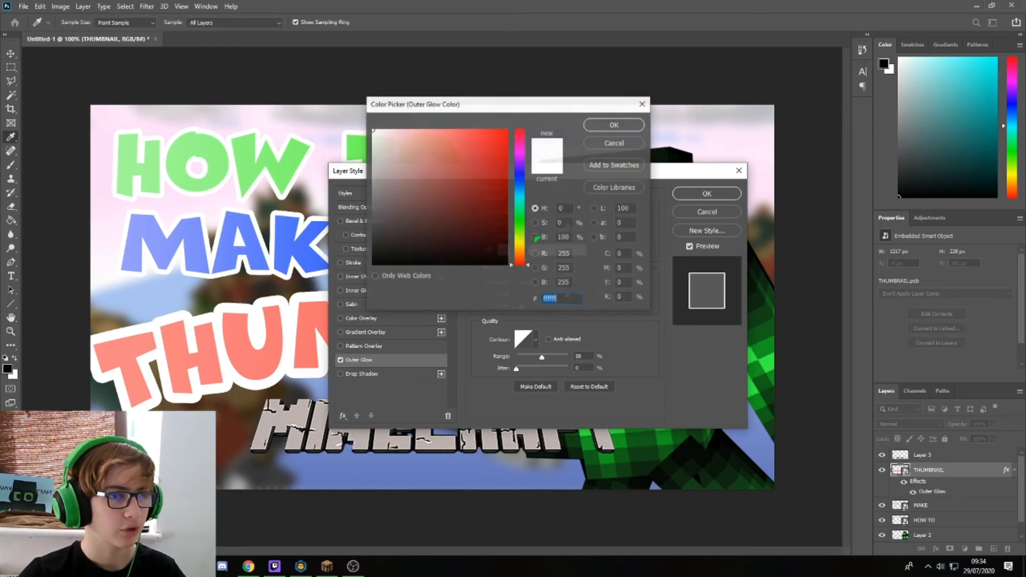
{"action": "type", "text": "000000"}
{"action": "left_click", "coordinate": [629, 128]}
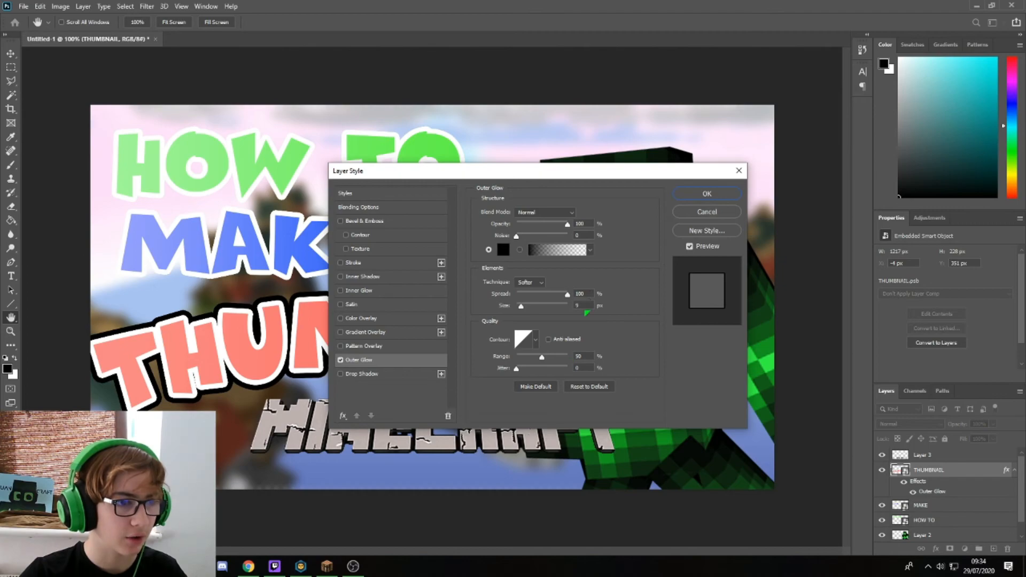
{"action": "double_click", "coordinate": [582, 305]}
{"action": "type", "text": "11"}
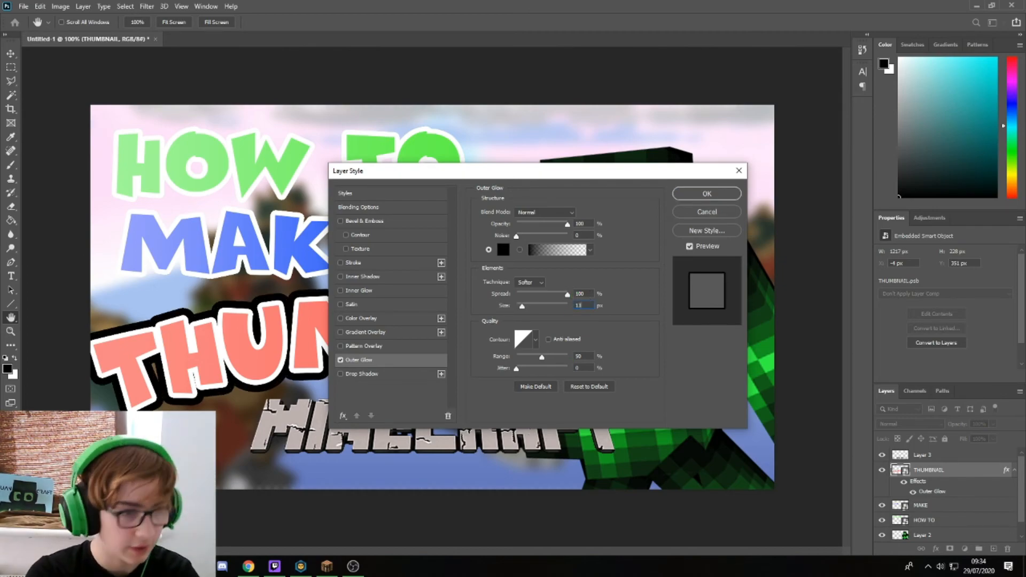
{"action": "left_click", "coordinate": [708, 194]}
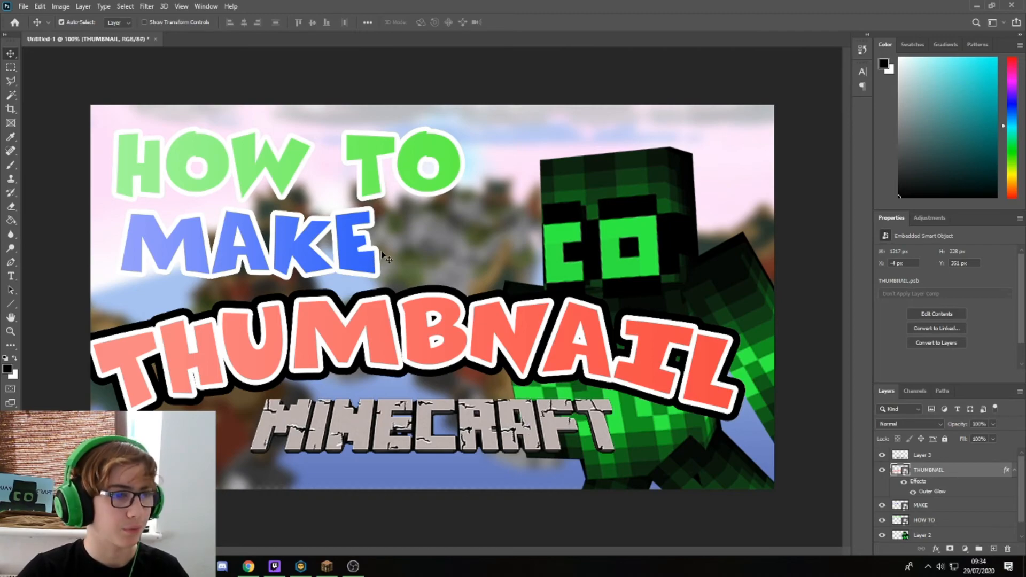
- Add the same black Outer Glow to the MAKE smart object
{"action": "left_click", "coordinate": [920, 507]}
{"action": "right_click", "coordinate": [920, 506]}
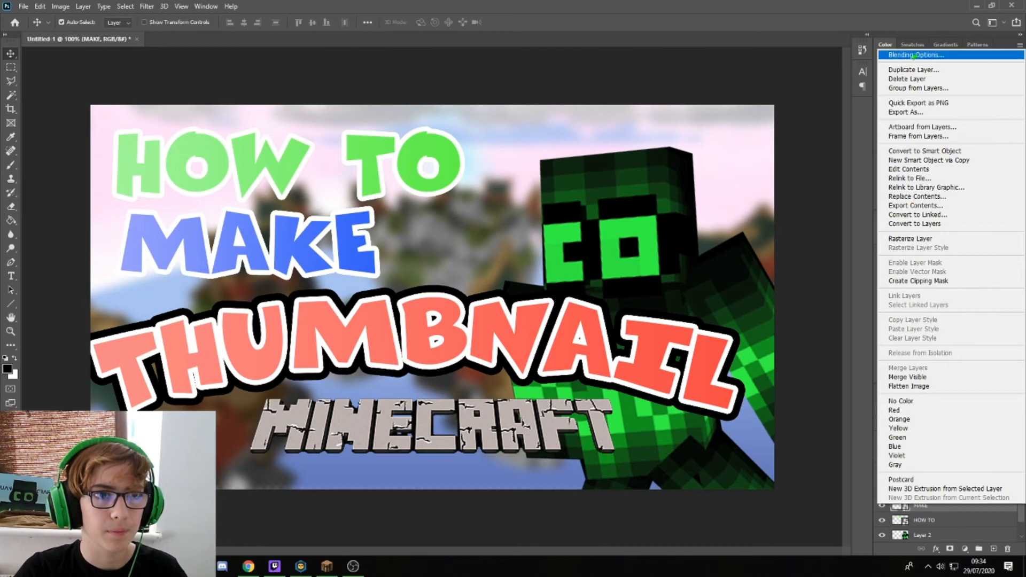
{"action": "left_click", "coordinate": [915, 56]}
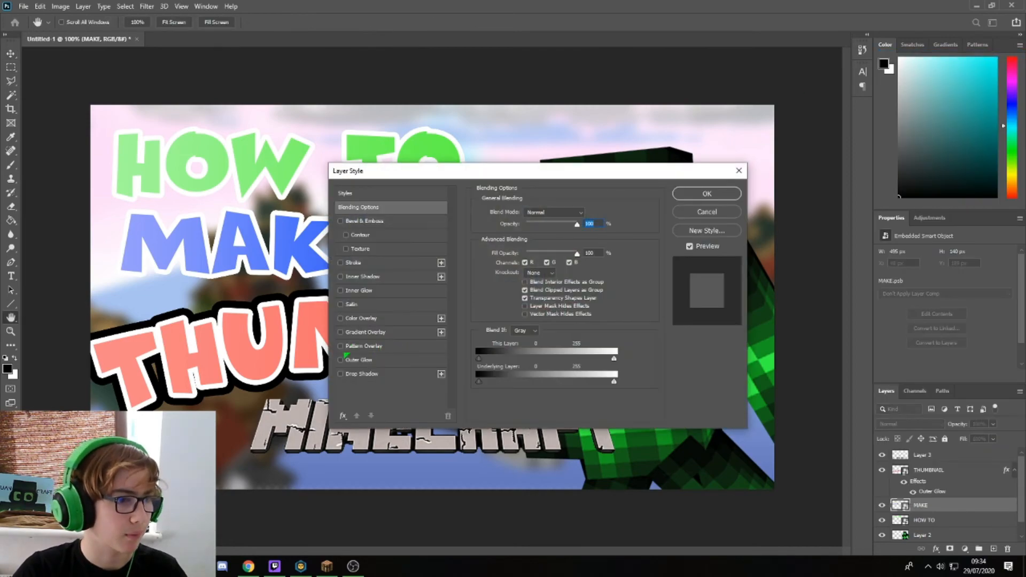
{"action": "left_click", "coordinate": [341, 360]}
{"action": "left_click", "coordinate": [702, 196]}
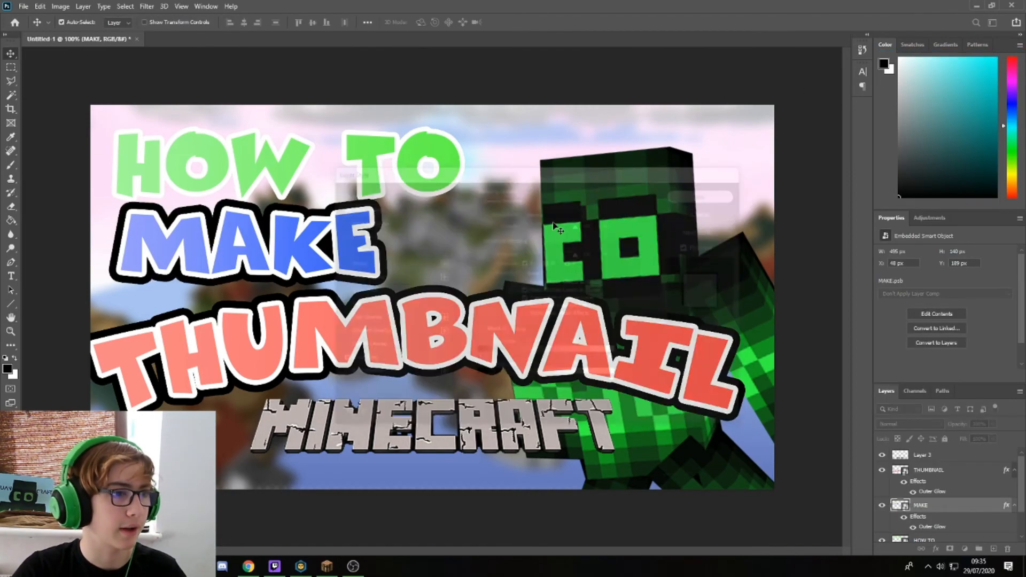
- Apply the matching black Outer Glow to the HOW TO smart object
{"action": "left_click", "coordinate": [359, 157]}
{"action": "right_click", "coordinate": [935, 535]}
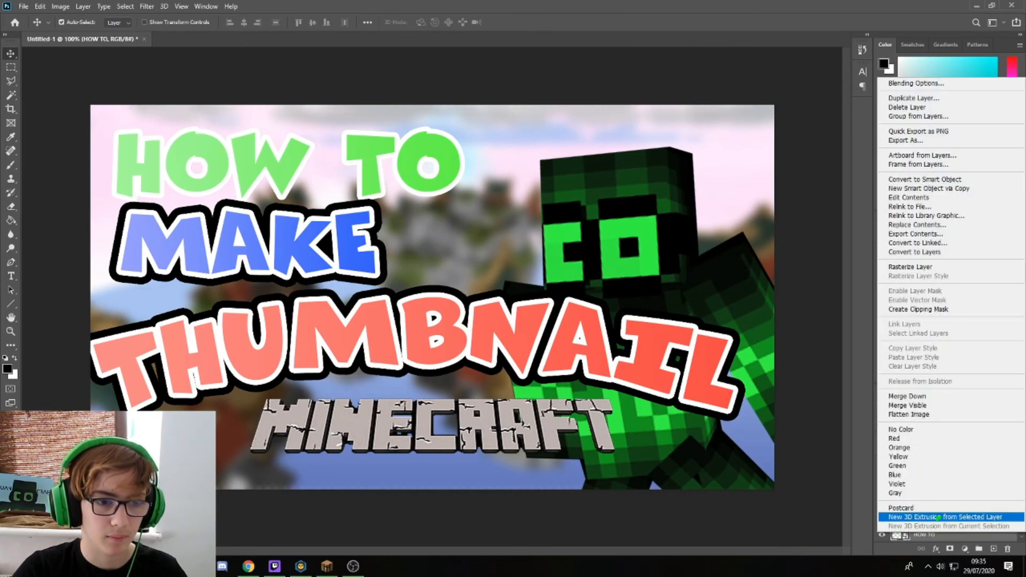
{"action": "left_click", "coordinate": [929, 84]}
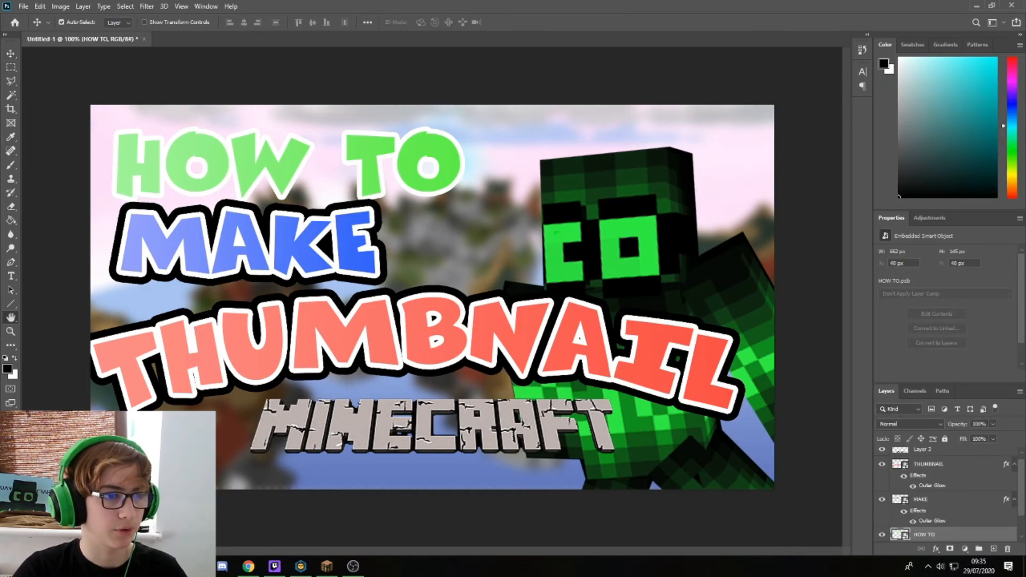
{"action": "left_click", "coordinate": [341, 360]}
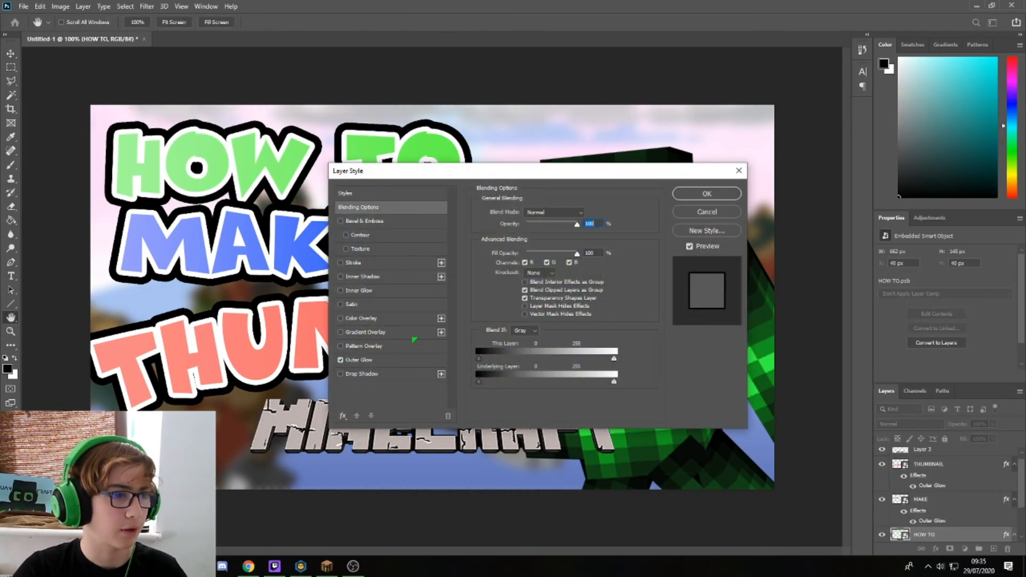
{"action": "left_click", "coordinate": [689, 194]}
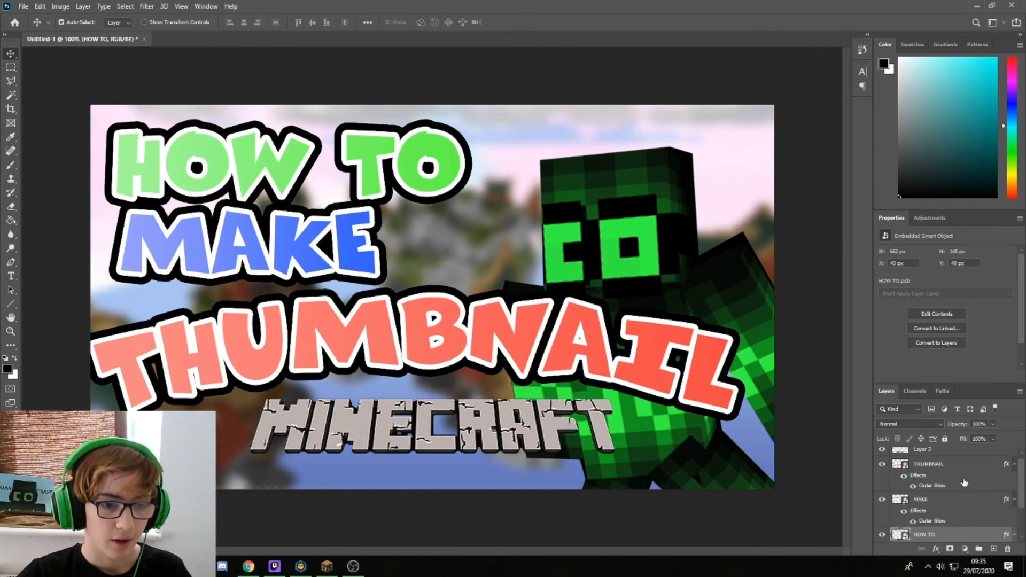
- Give the MINECRAFT image on Layer 3 the same black Outer Glow as the title text
{"action": "scroll", "coordinate": [958, 465], "scroll_direction": "up", "scroll_amount": 1}
{"action": "right_click", "coordinate": [942, 457]}
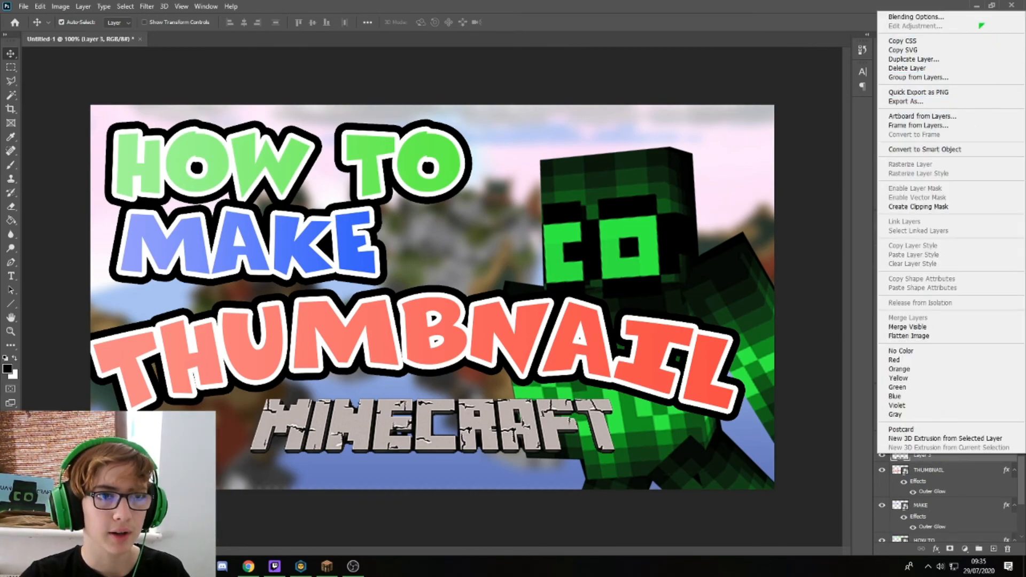
{"action": "key", "text": "Escape"}
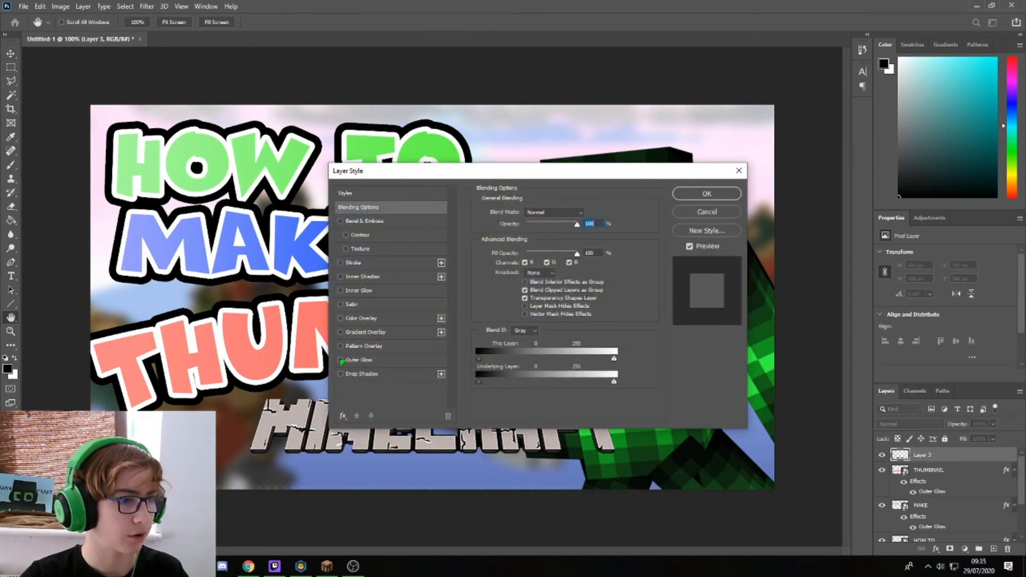
{"action": "left_click", "coordinate": [341, 360]}
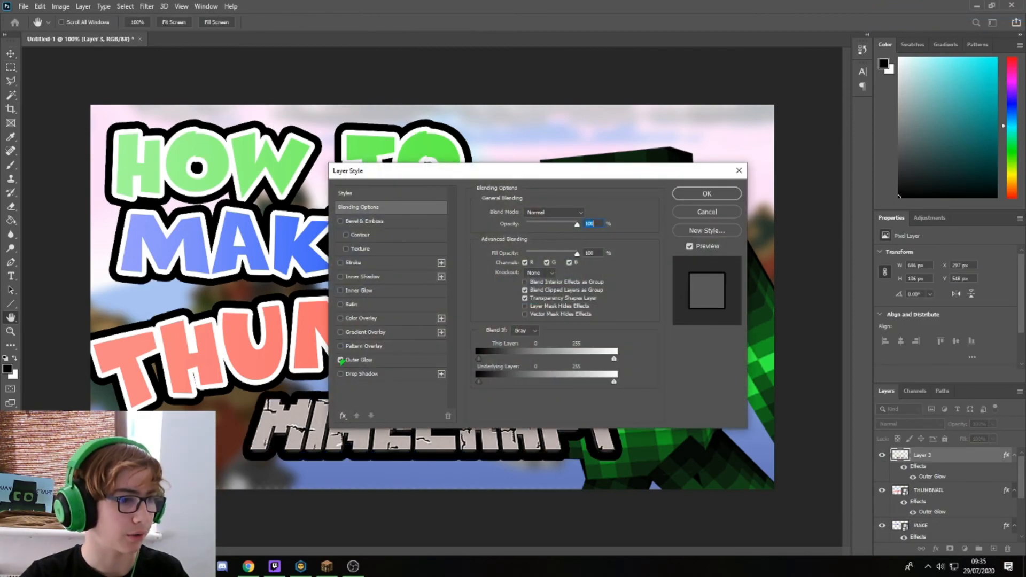
{"action": "left_click", "coordinate": [705, 194]}
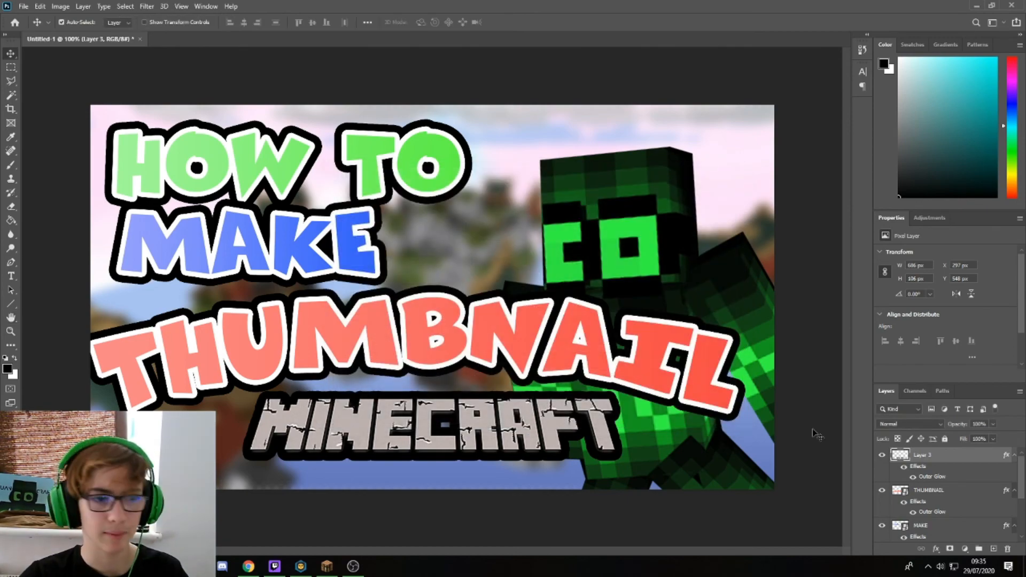